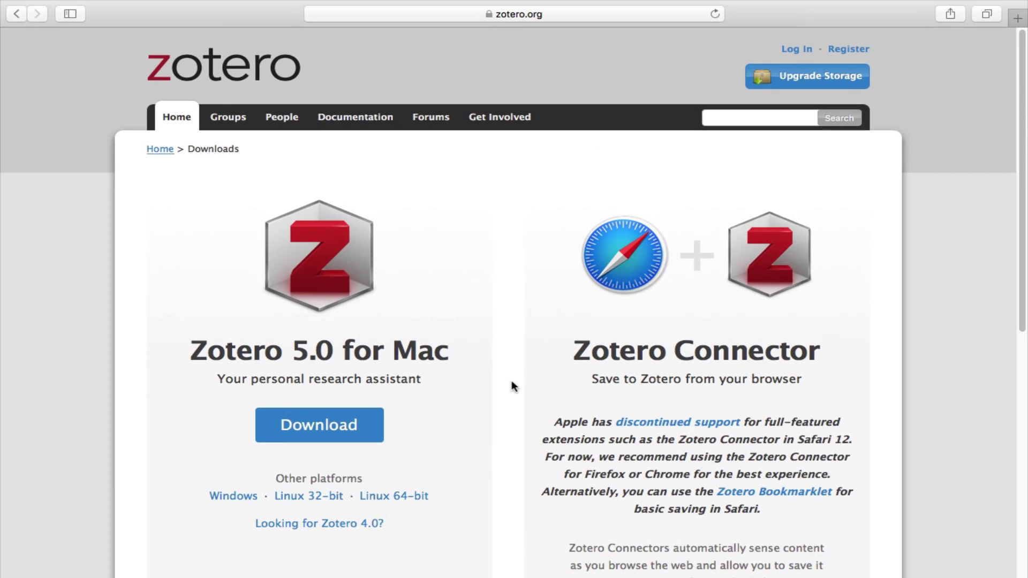
# Step: Switch to Google Chrome, search the web for "zotero" in a full-screen window, and open the Zotero site's download page
pyautogui.hotkey('ctrl', 'Up')
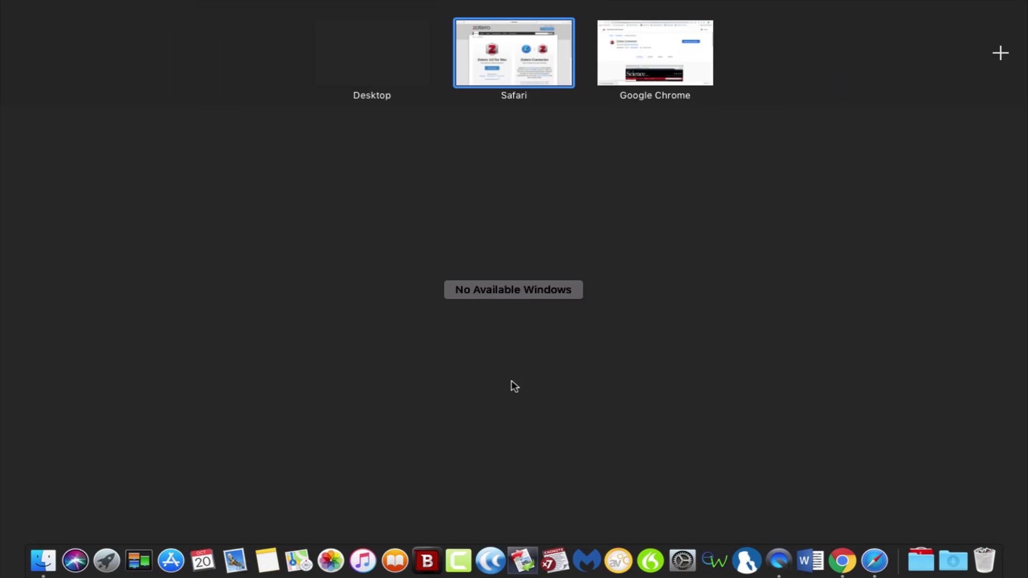
pyautogui.click(842, 560)
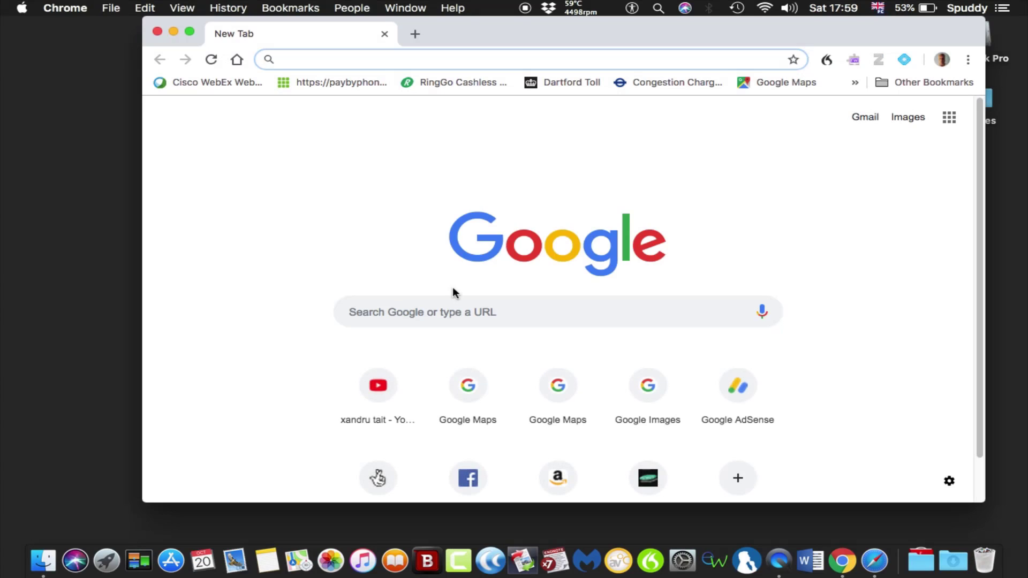
pyautogui.write('zotero')
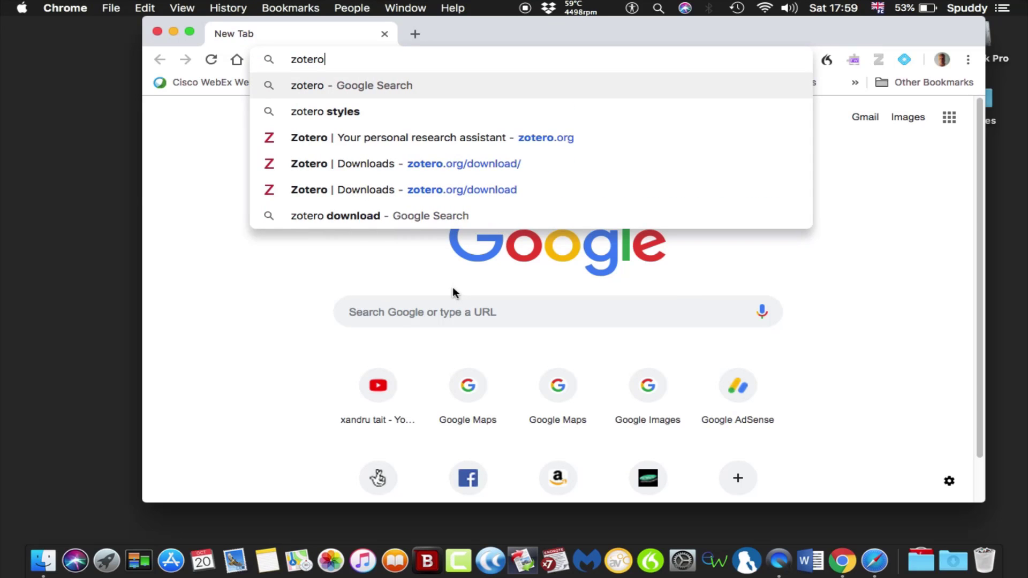
pyautogui.press('Return')
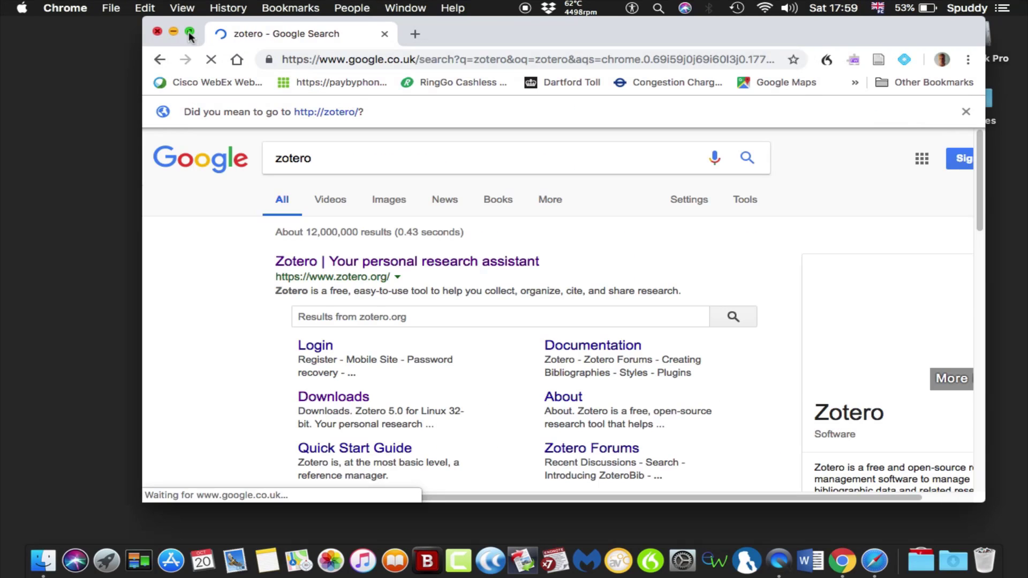
pyautogui.click(190, 34)
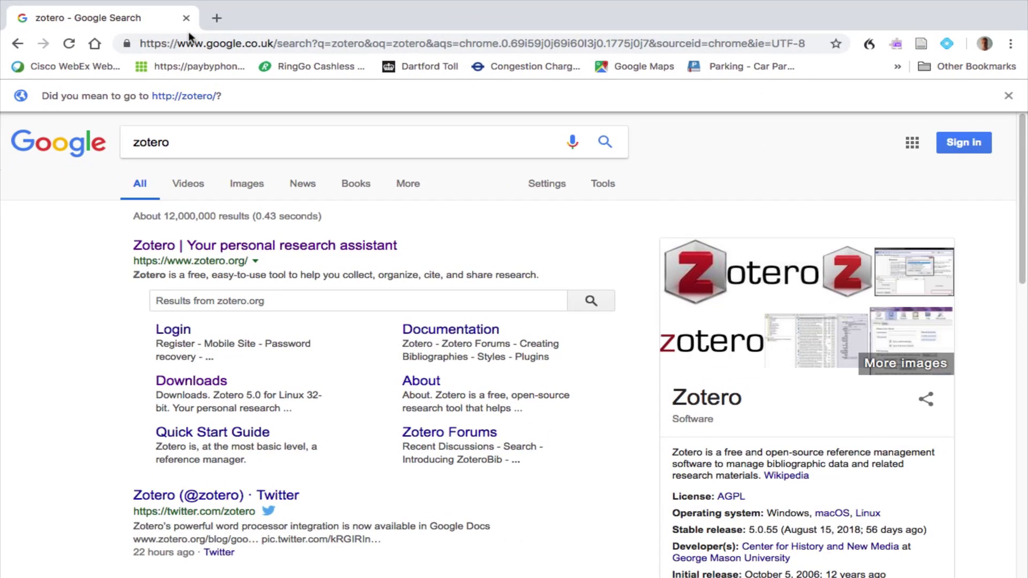
pyautogui.click(254, 244)
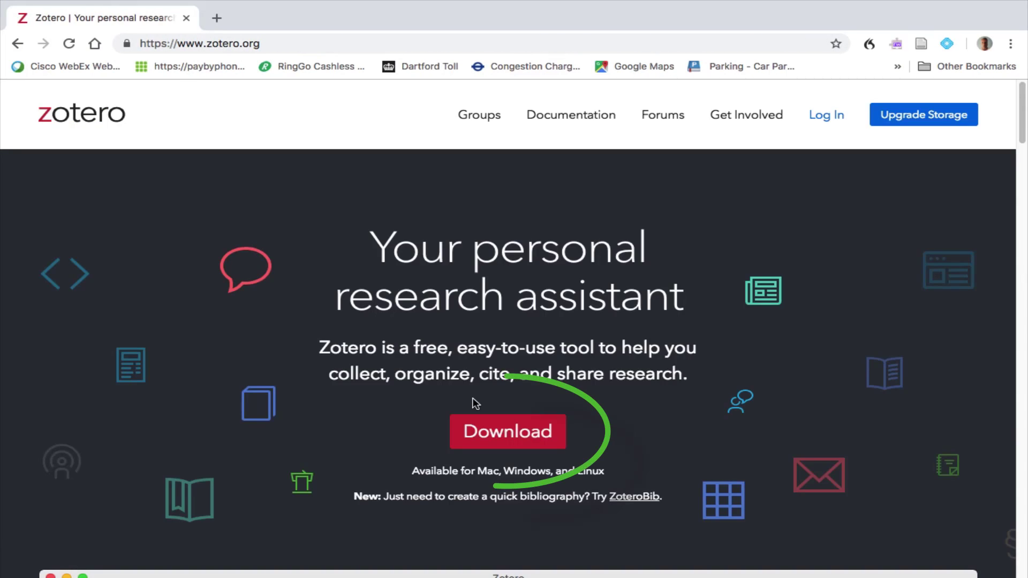
pyautogui.click(503, 439)
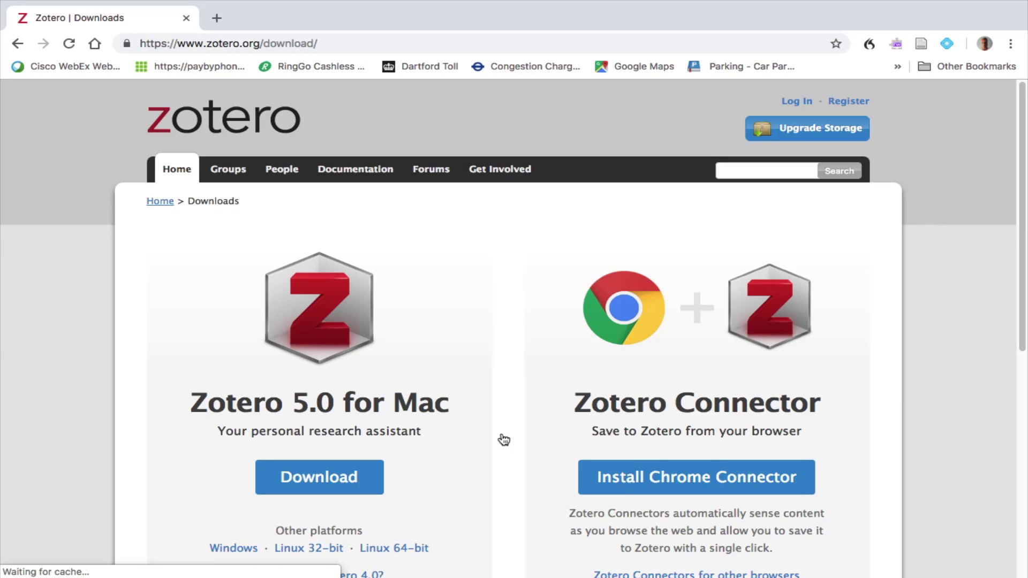
# Step: Download Zotero 5.0 for Mac and open the Chrome Web Store page for the Zotero Connector
pyautogui.scroll(-5, 502, 436)
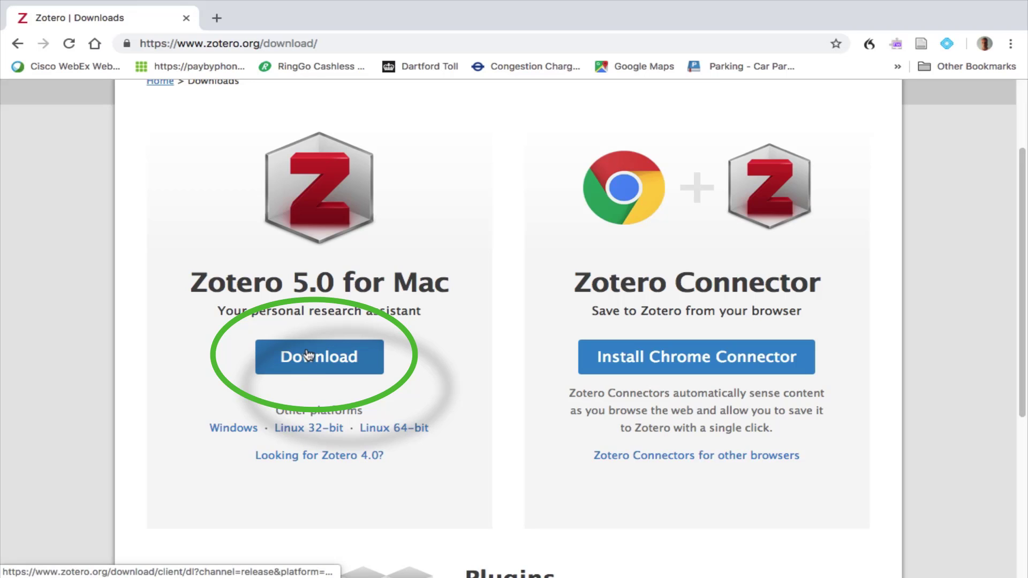
pyautogui.click(308, 354)
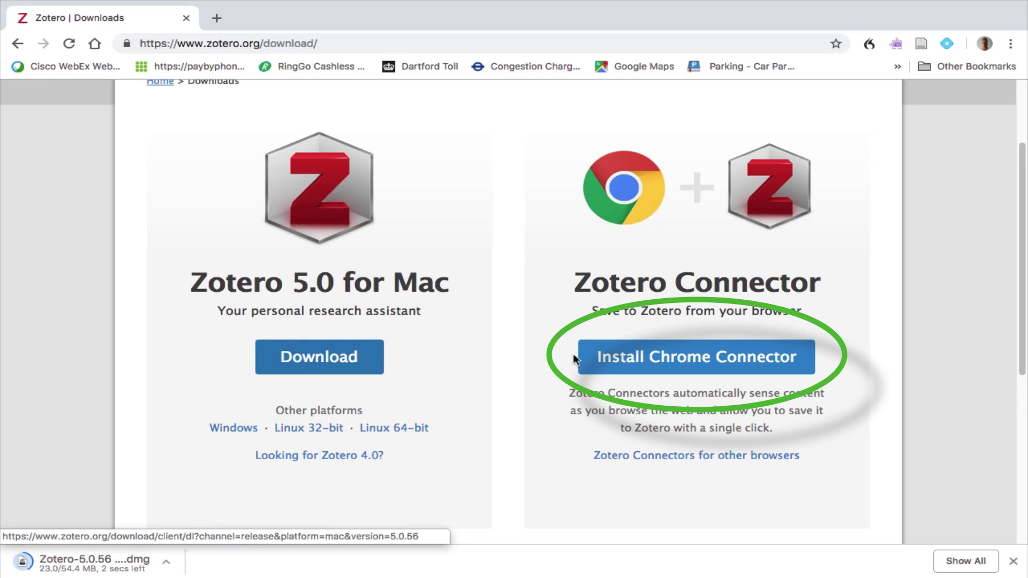
pyautogui.click(659, 356)
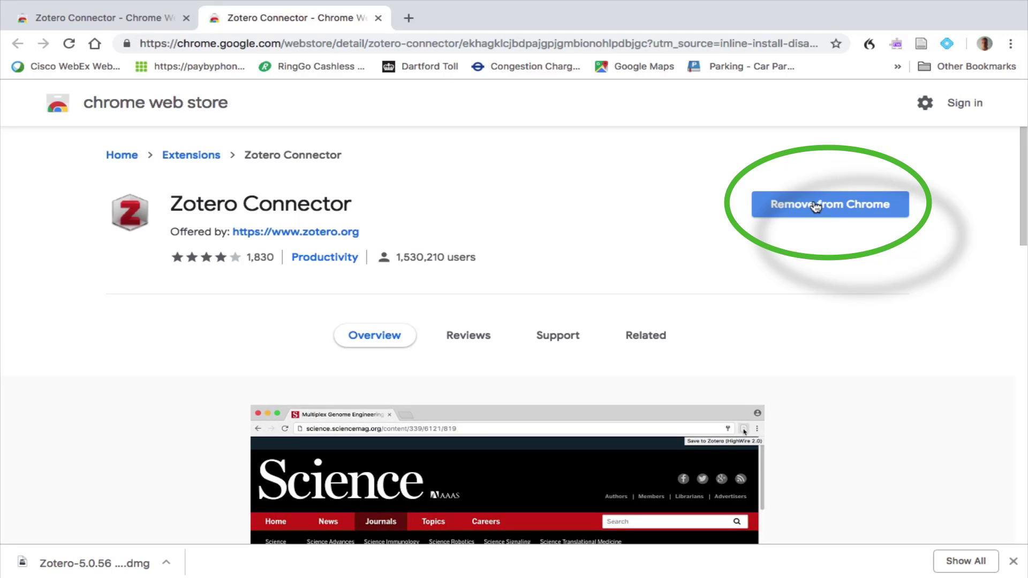
# Step: Install Zotero from the downloaded disk image into the Applications folder and eject the Zotero disk image
pyautogui.click(104, 560)
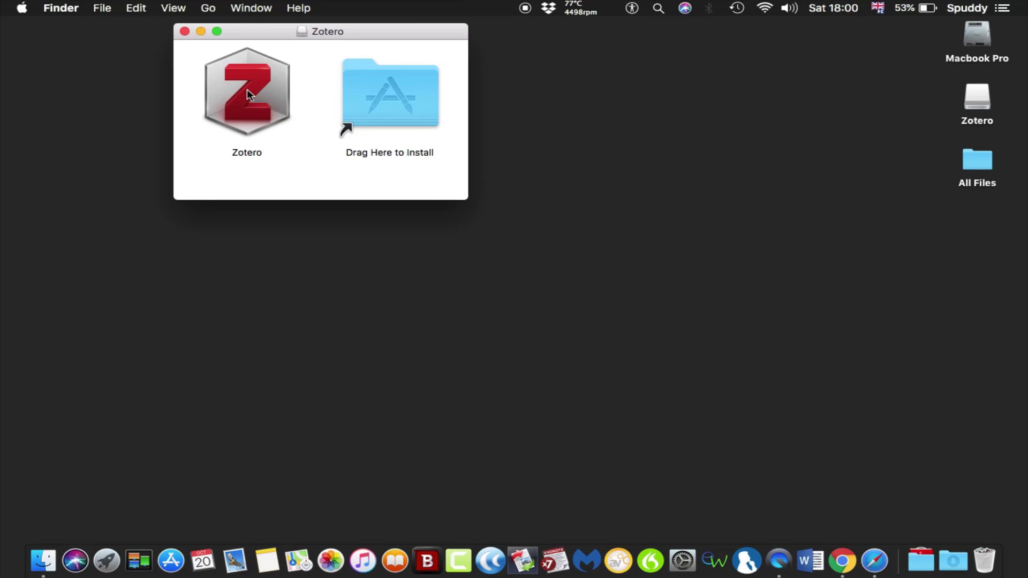
pyautogui.moveTo(240, 99); pyautogui.dragTo(384, 103)
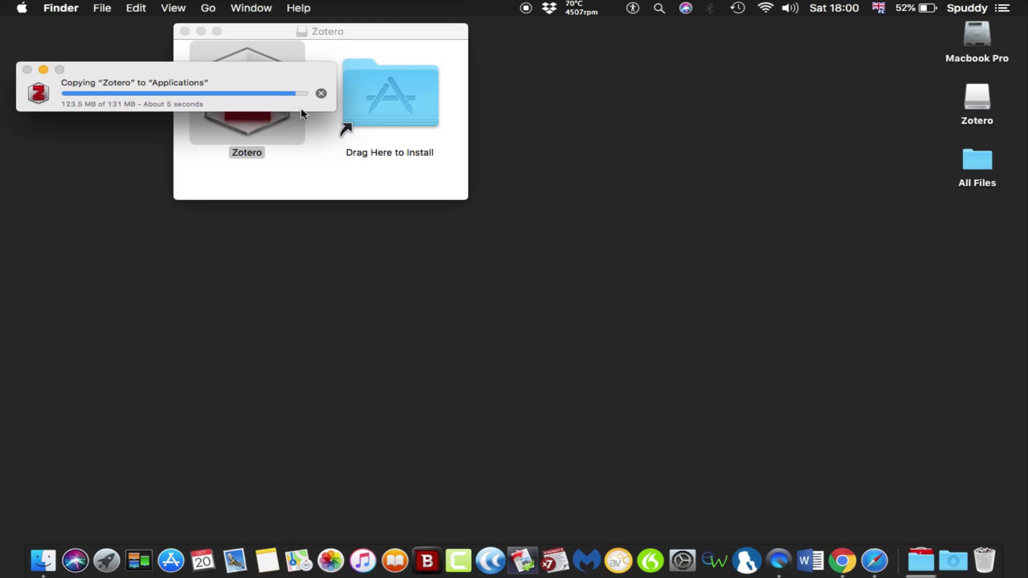
pyautogui.click(458, 195)
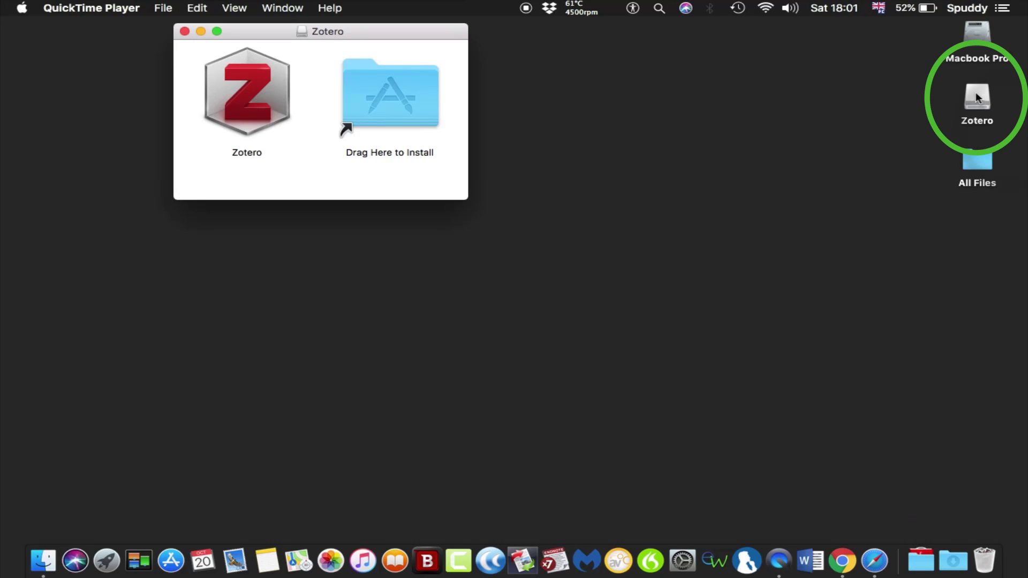
pyautogui.moveTo(976, 98); pyautogui.dragTo(988, 564)
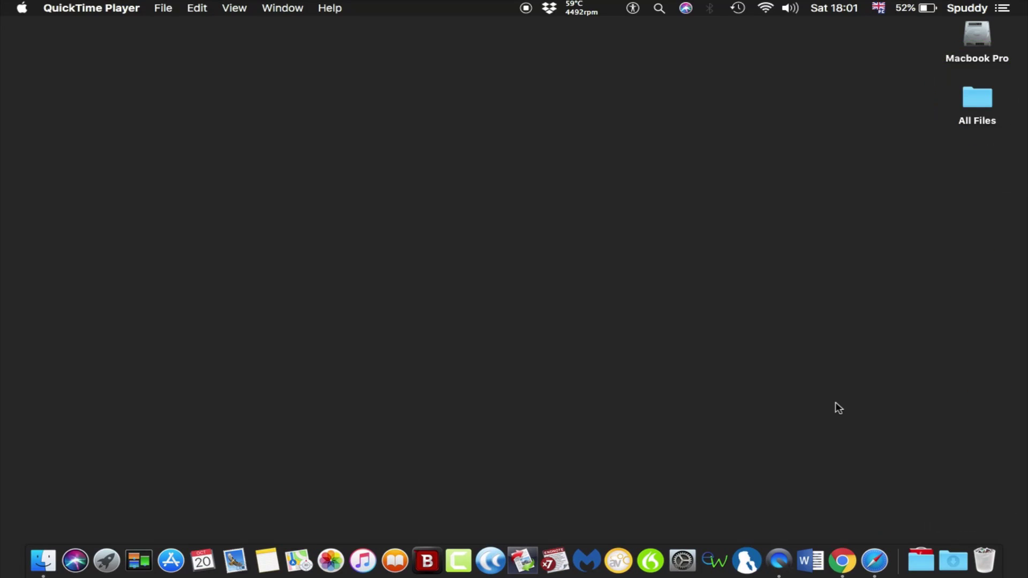
# Step: Launch the installed Zotero application and allow it to open as an internet download
pyautogui.press('F4')
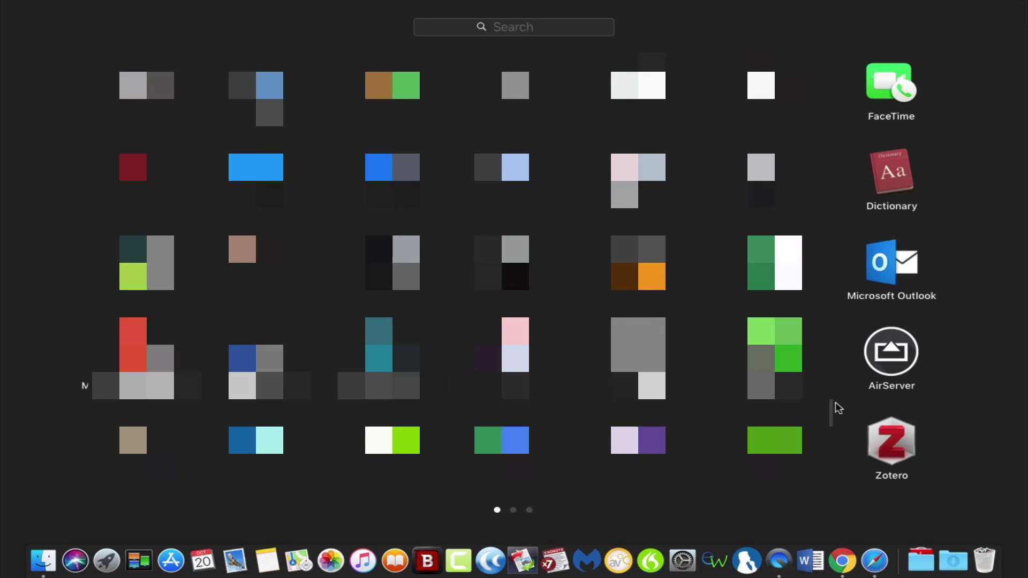
pyautogui.click(900, 431)
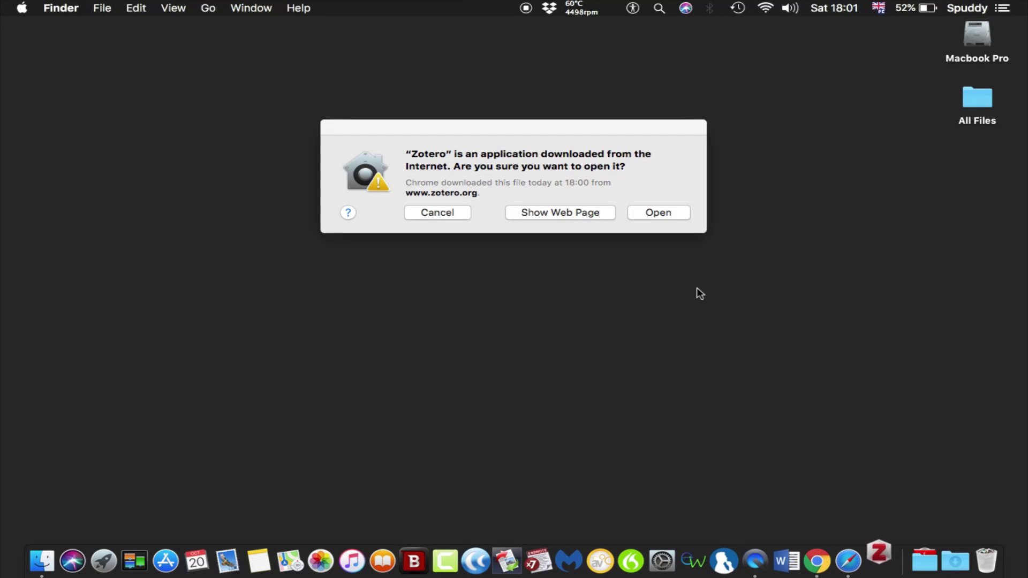
pyautogui.click(667, 211)
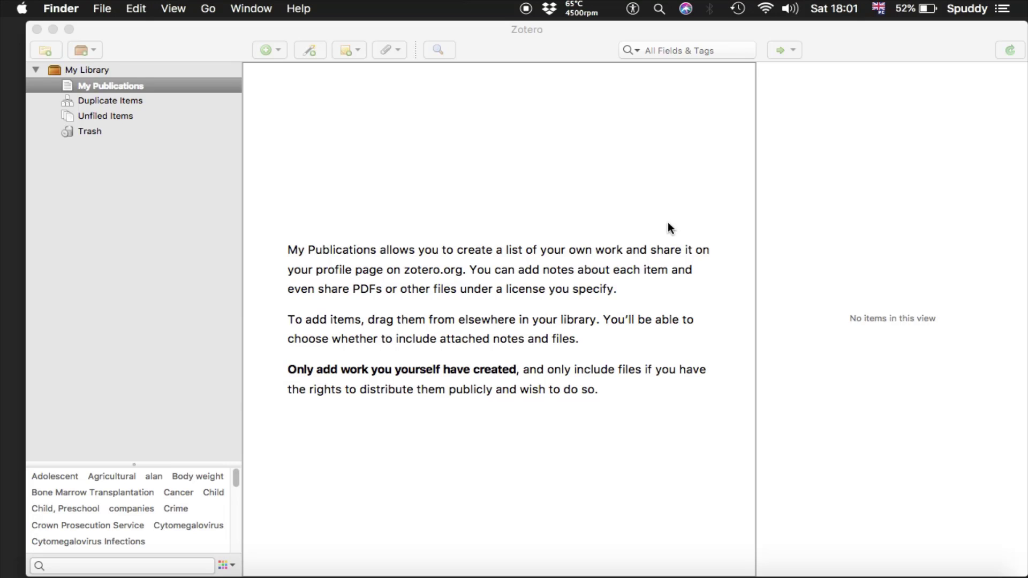
# Step: Create a new collection named "Health" in My Library
pyautogui.click(56, 60)
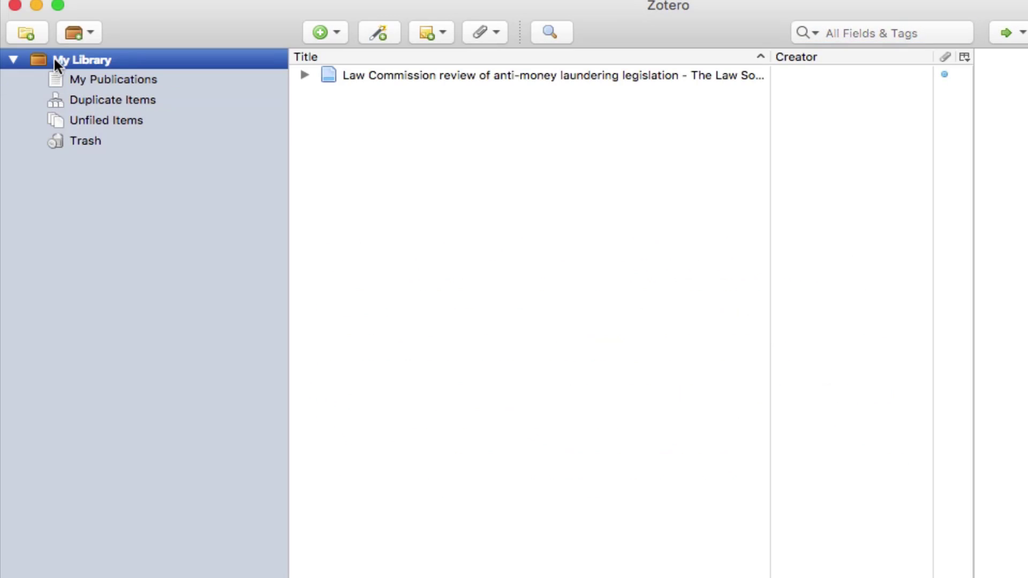
pyautogui.rightClick(54, 59)
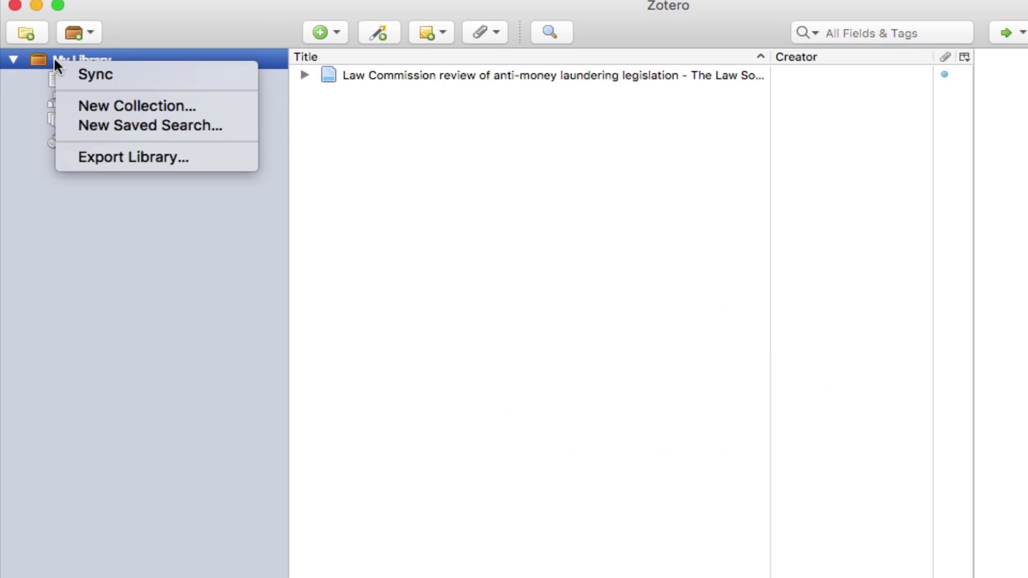
pyautogui.click(95, 106)
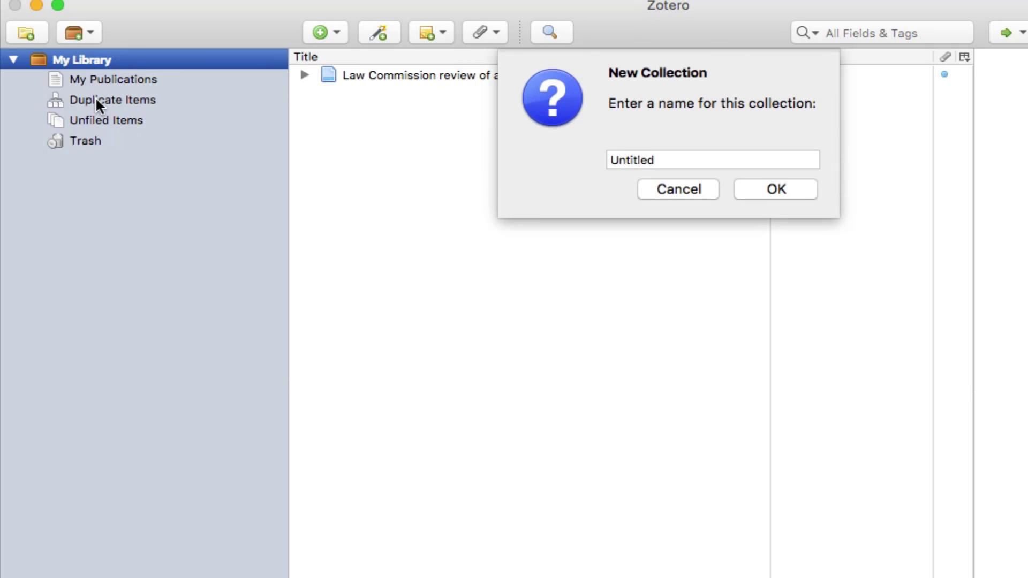
pyautogui.press('BackSpace')
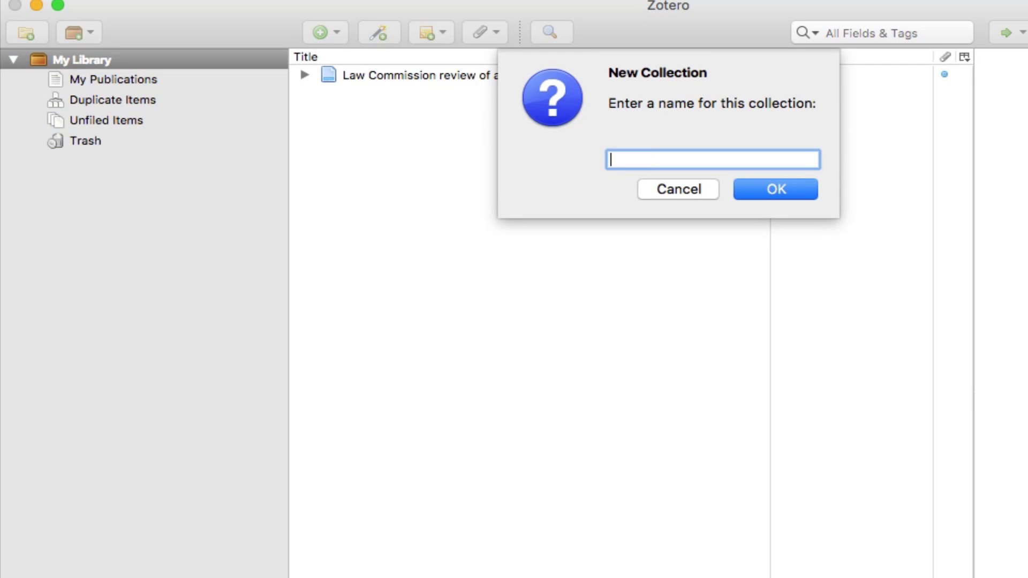
pyautogui.write('Health')
pyautogui.click(767, 189)
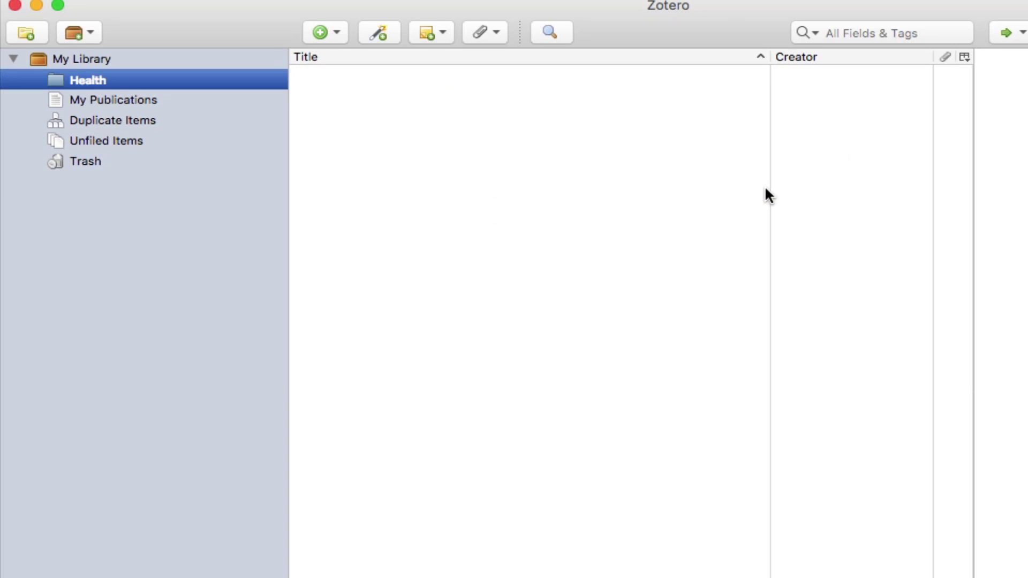
# Step: Create a subcollection named "heart" inside the Health collection
pyautogui.rightClick(89, 79)
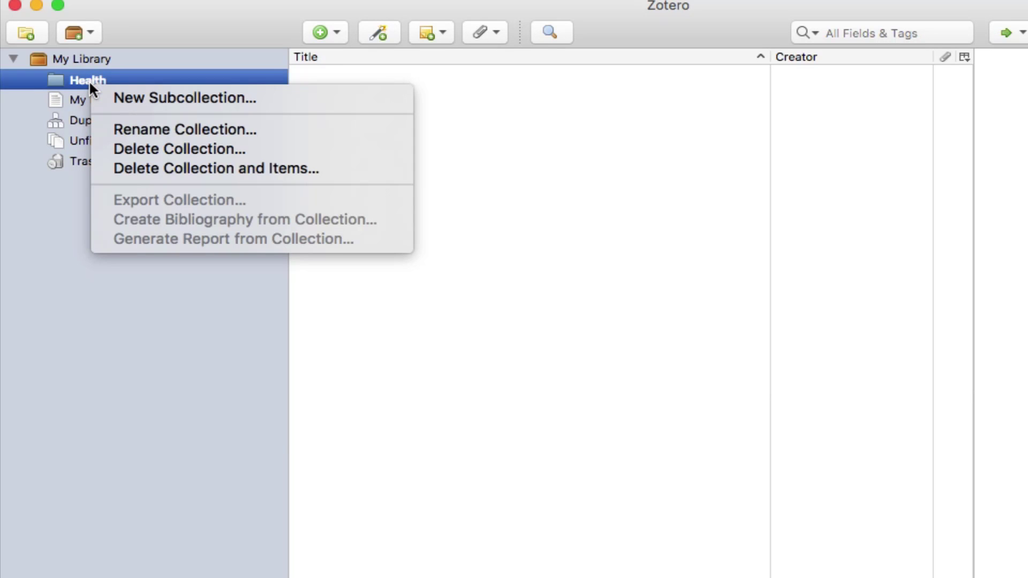
pyautogui.click(143, 98)
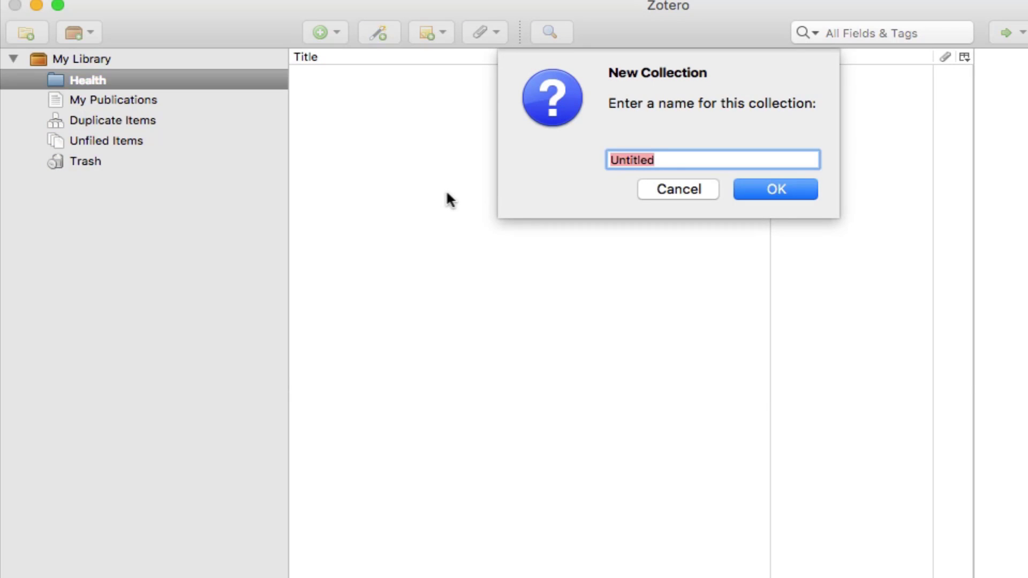
pyautogui.press('BackSpace')
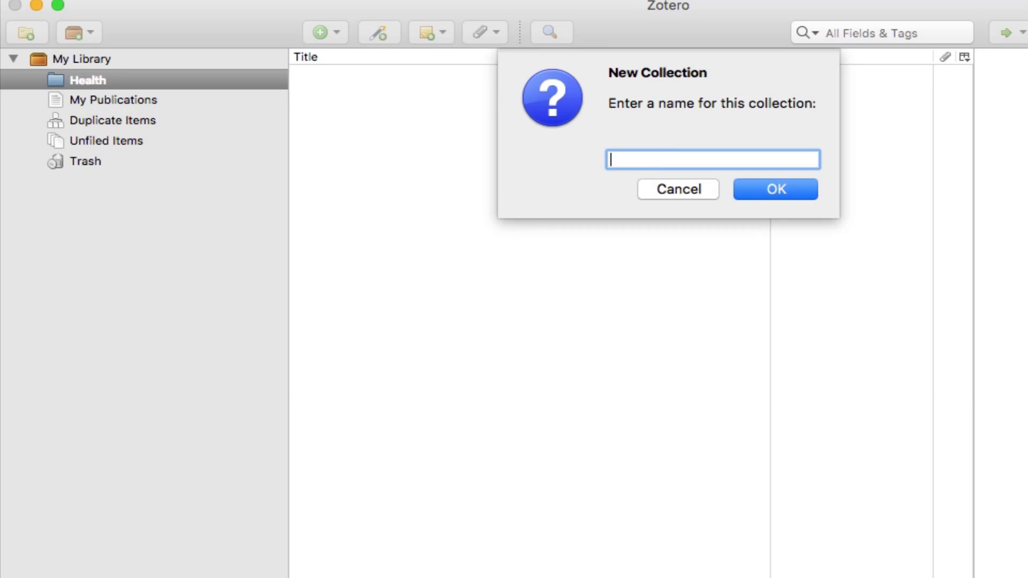
pyautogui.write('heart')
pyautogui.click(762, 189)
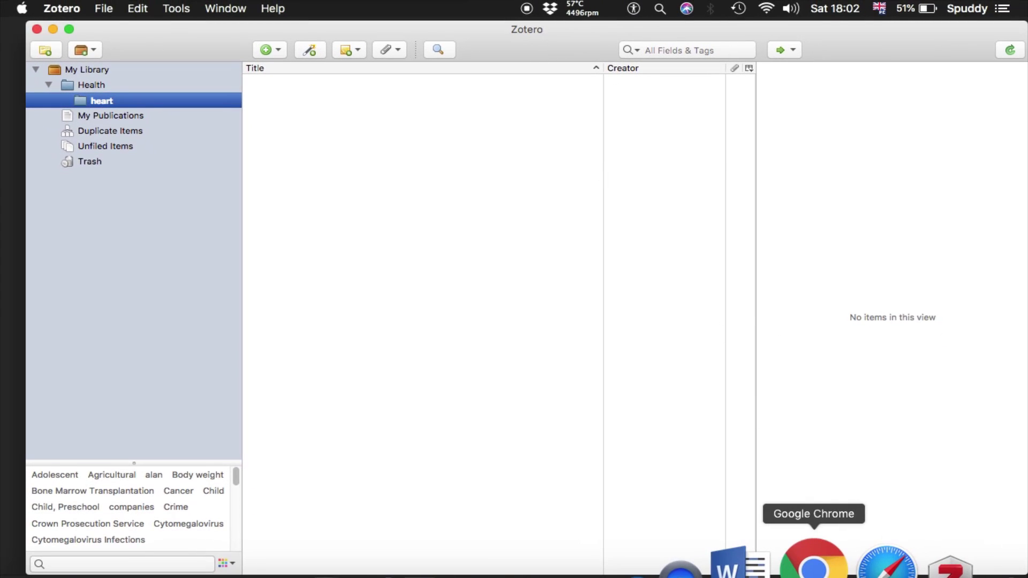
# Step: Switch to Google Chrome, close the duplicate Zotero Connector page, and find and open the PubMed home page through a "pubmed" web search
pyautogui.click(815, 558)
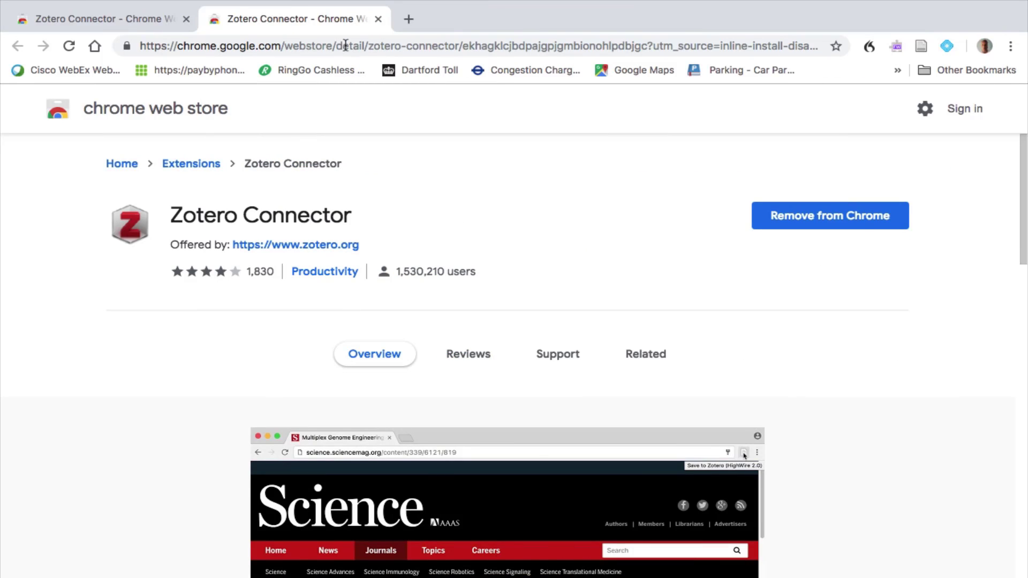
pyautogui.click(379, 20)
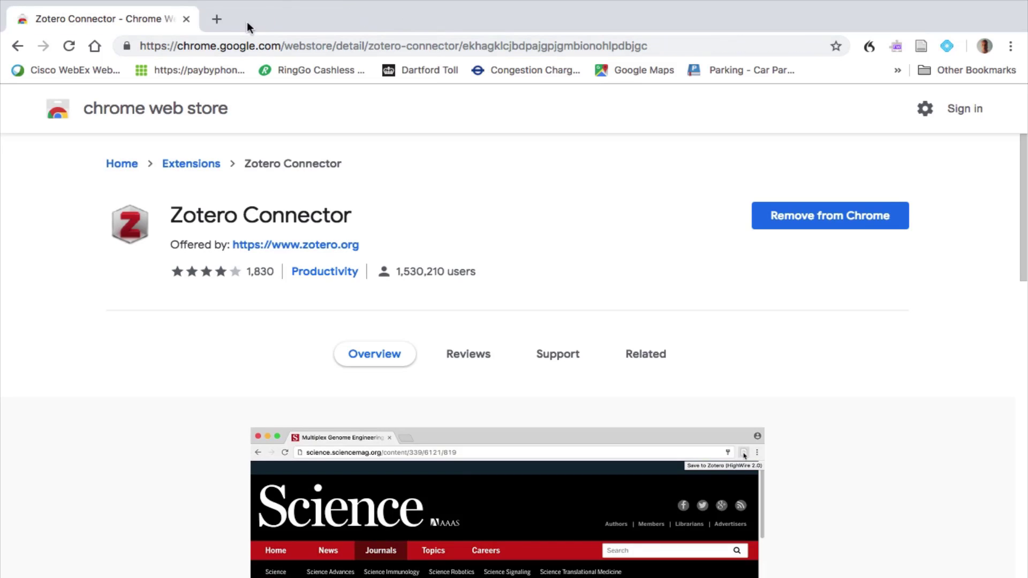
pyautogui.click(217, 19)
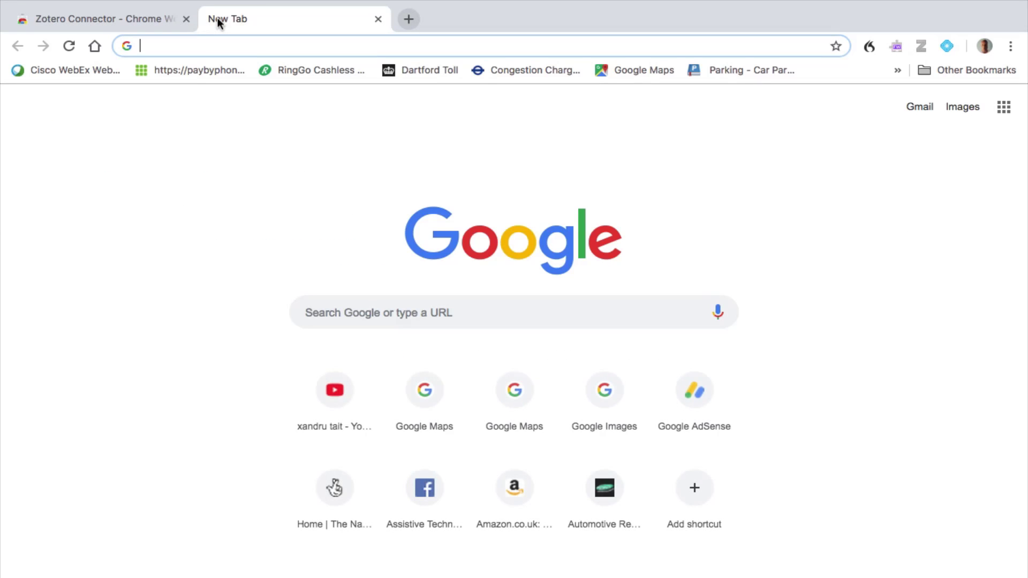
pyautogui.write('pubmed')
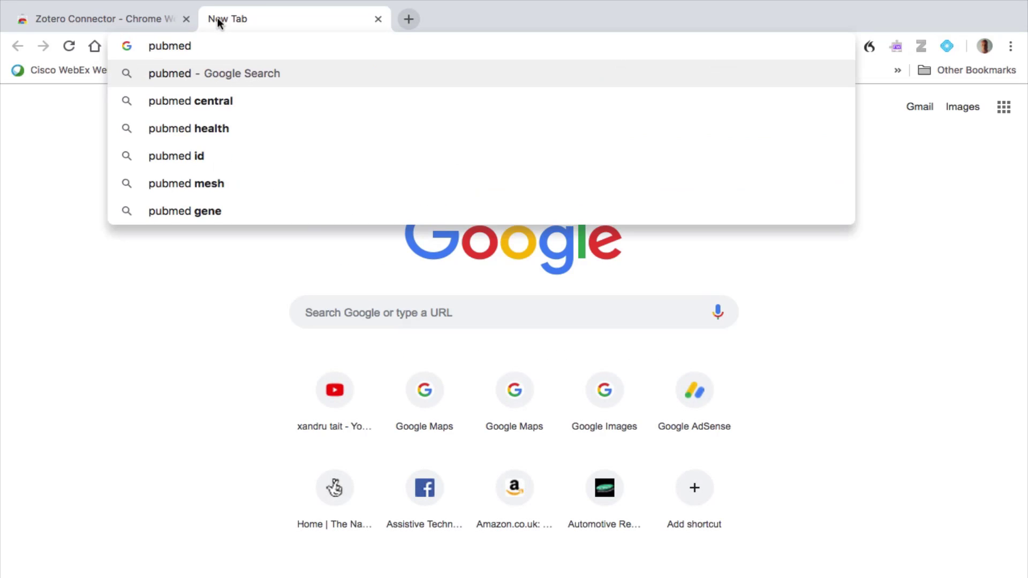
pyautogui.press('Return')
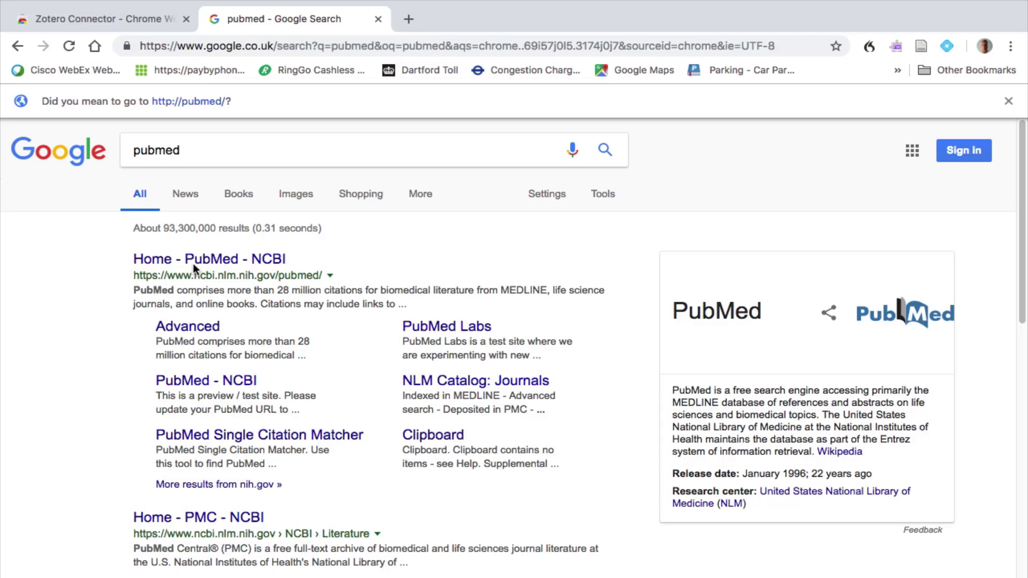
pyautogui.click(193, 263)
pyautogui.scroll(-1, 194, 261)
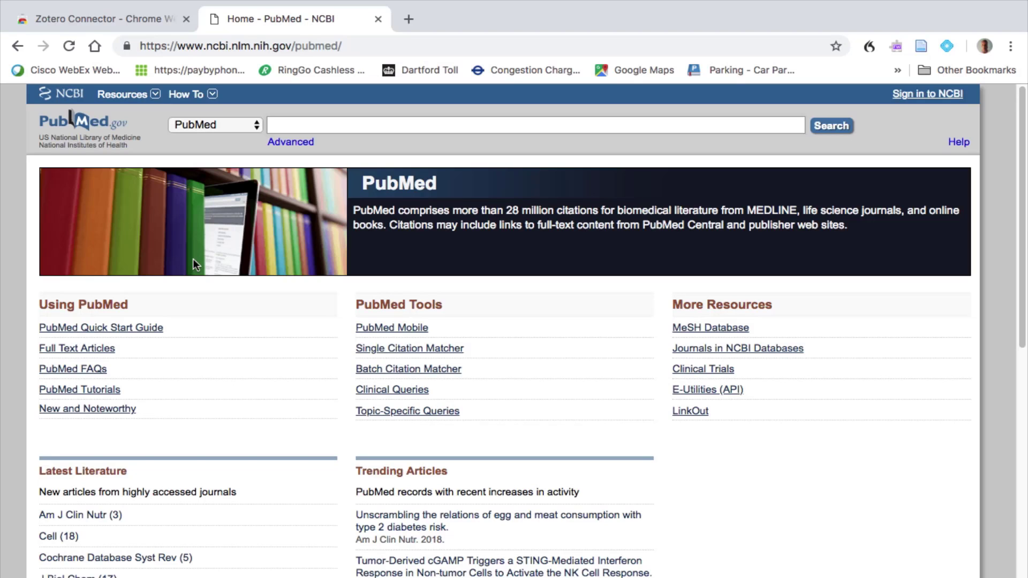
# Step: Search the PubMed database for "heart"
pyautogui.click(258, 123)
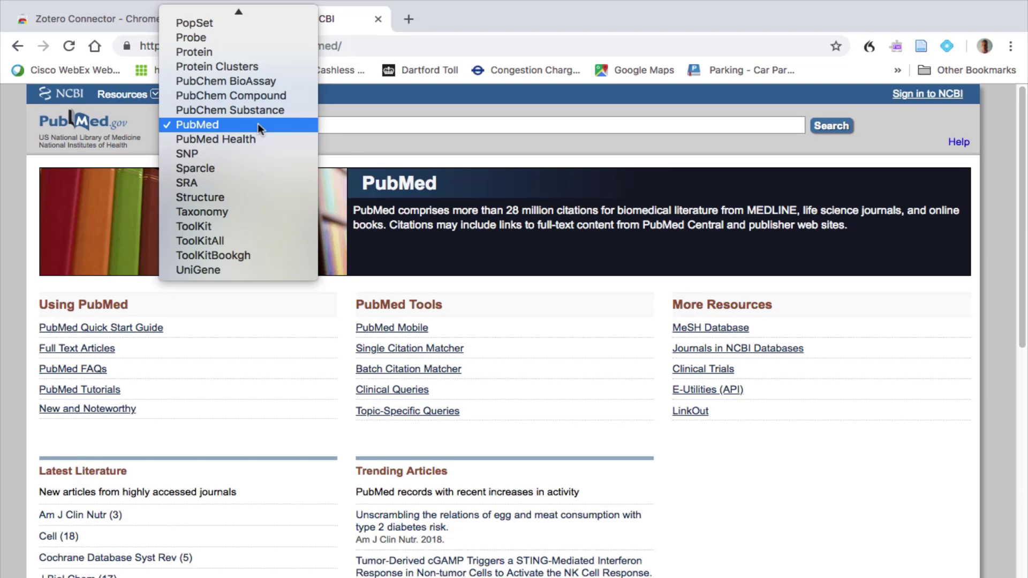
pyautogui.click(347, 131)
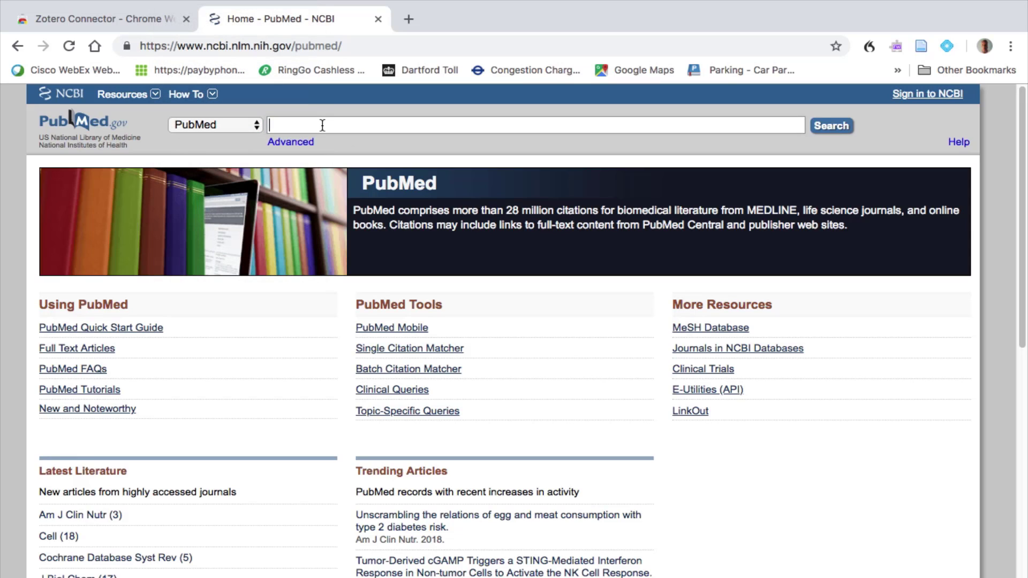
pyautogui.write('heart')
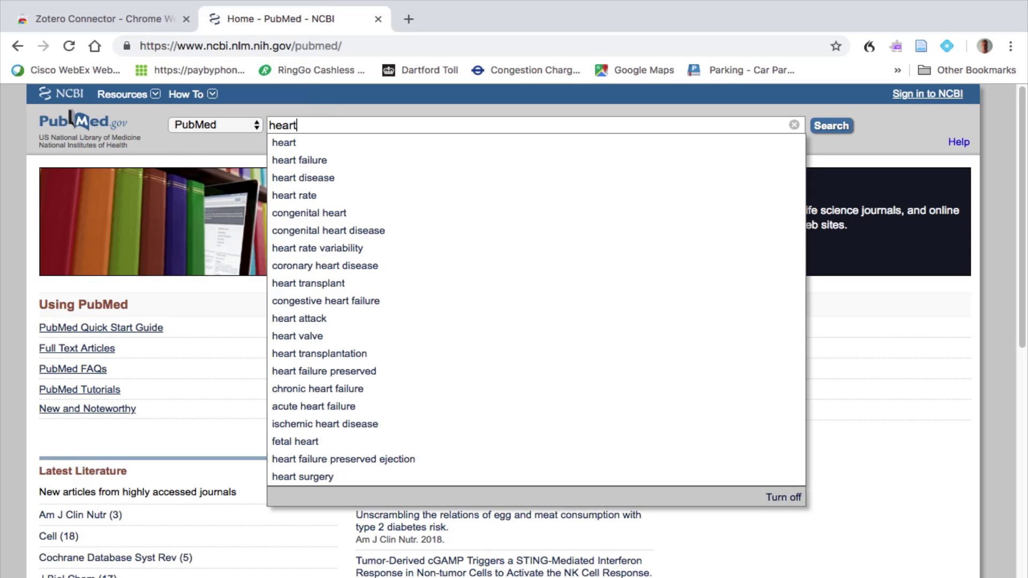
pyautogui.press('Return')
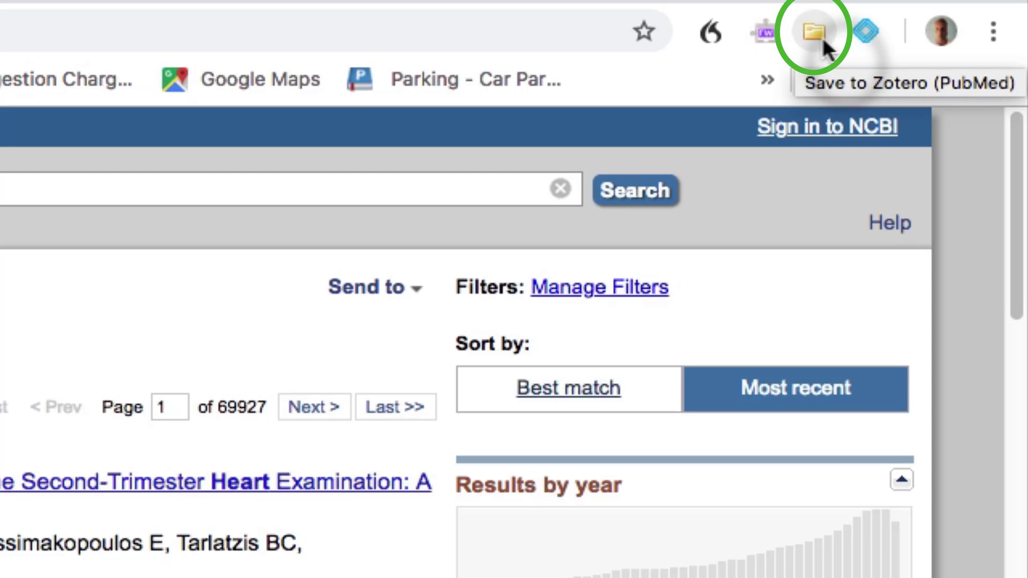
# Step: Save five results to Zotero's heart collection: Fetal Cardiac Guidelines, Catheter ablation, Patient Plus Partner Trial, Nutrition screening and Right axillary artery conduit
pyautogui.click(823, 39)
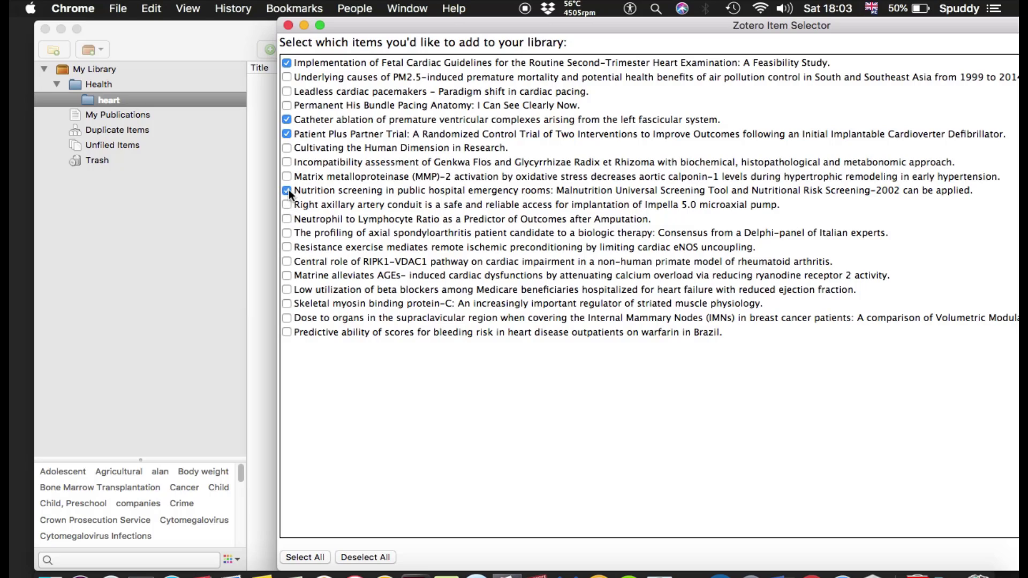
pyautogui.click(287, 205)
pyautogui.moveTo(359, 25); pyautogui.dragTo(159, 19)
pyautogui.click(128, 24)
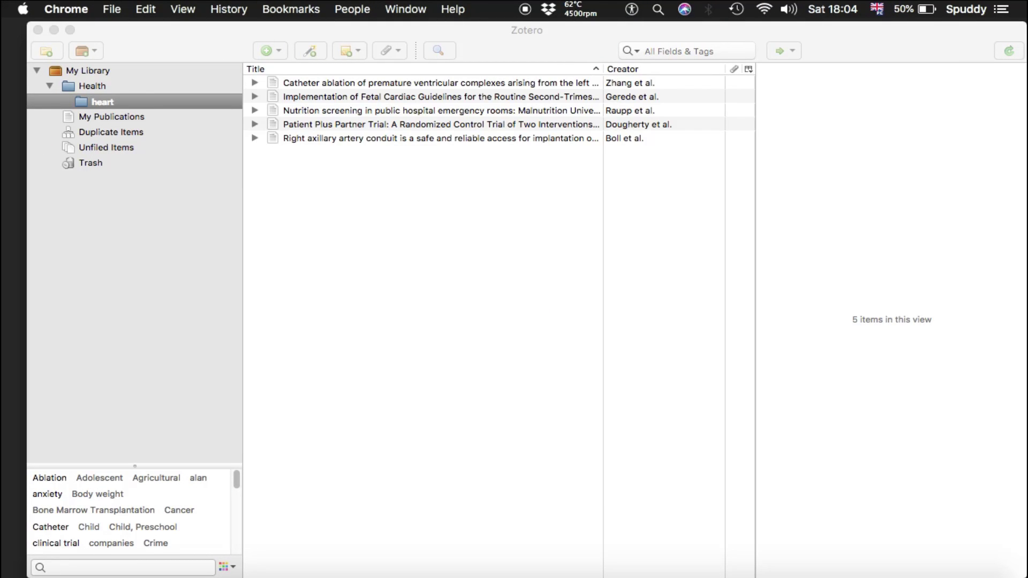
# Step: Examine the saved catheter ablation article's attachment, title, authors, abstract and publication details in the heart collection
pyautogui.click(255, 82)
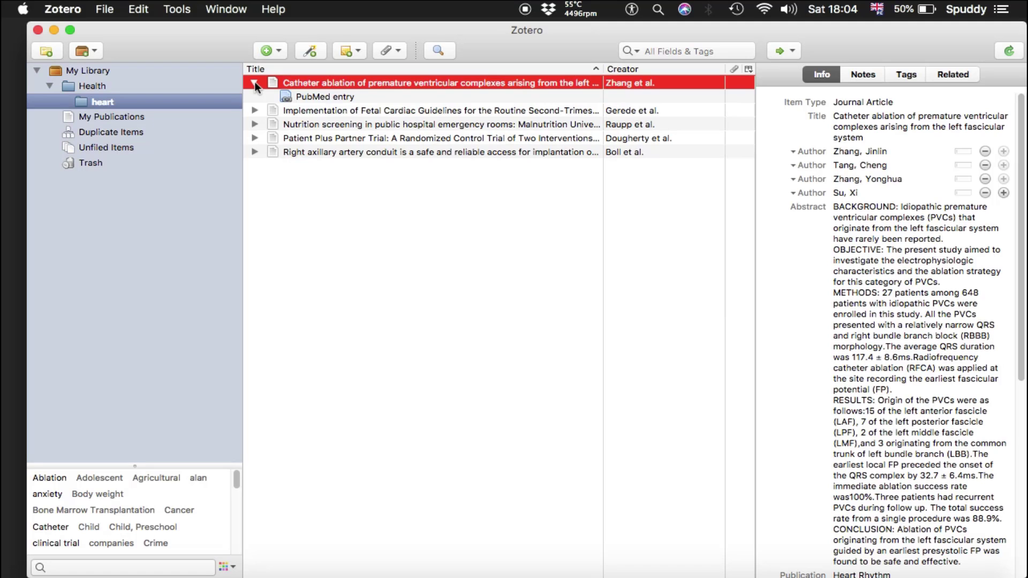
pyautogui.click(831, 131)
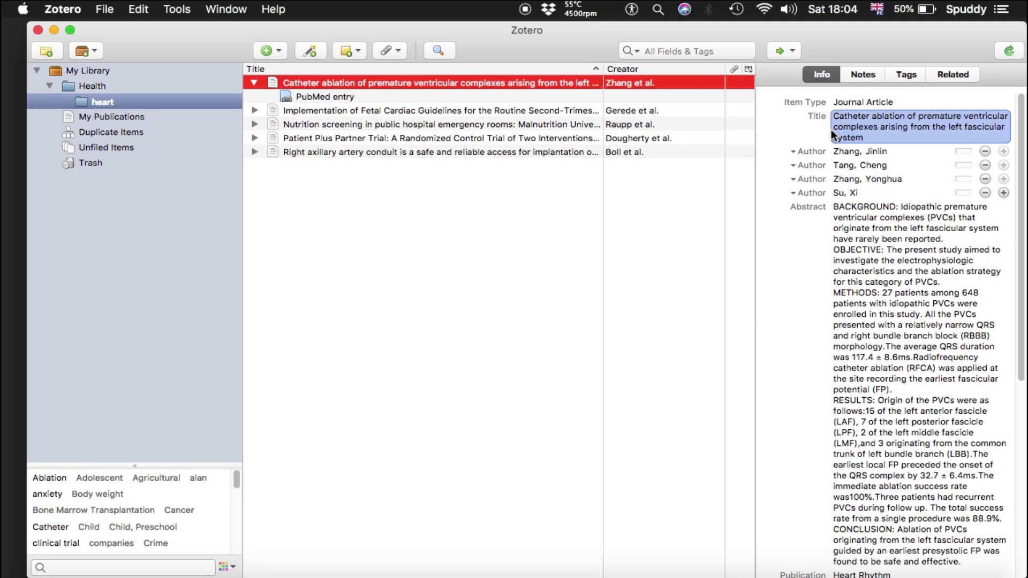
pyautogui.click(841, 165)
pyautogui.click(859, 224)
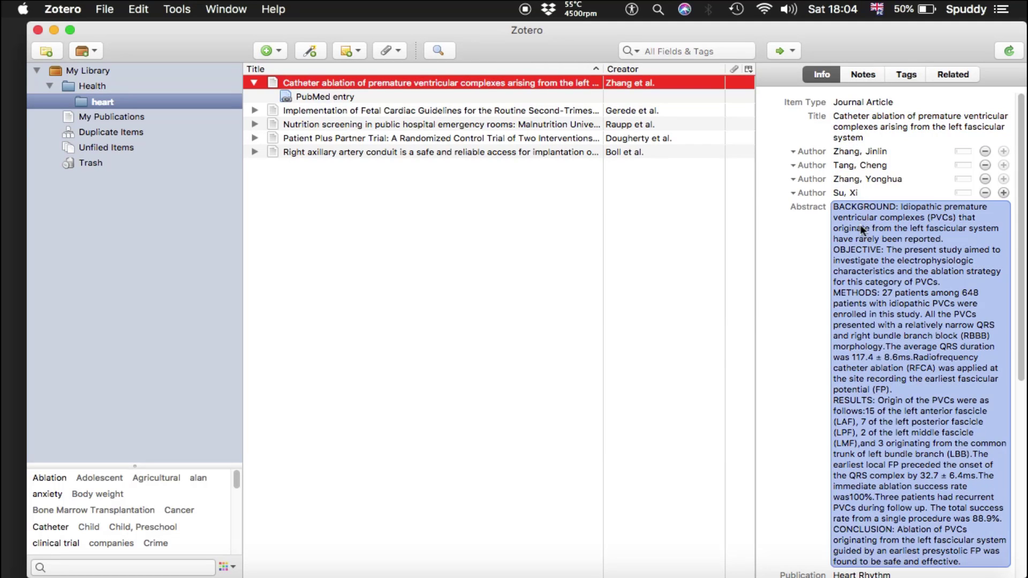
pyautogui.scroll(-5, 860, 224)
pyautogui.click(866, 433)
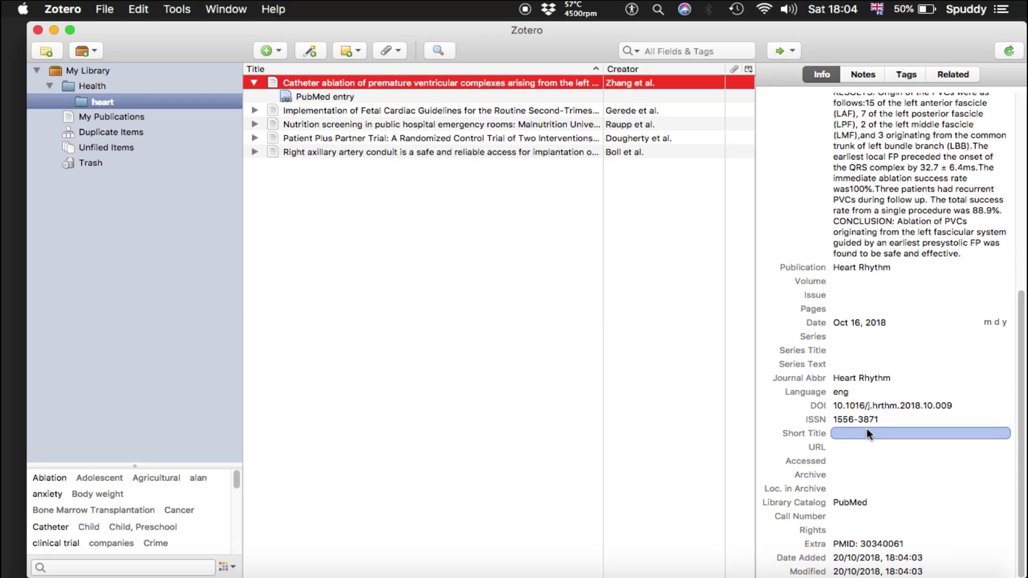
pyautogui.click(853, 377)
pyautogui.click(846, 201)
pyautogui.click(254, 82)
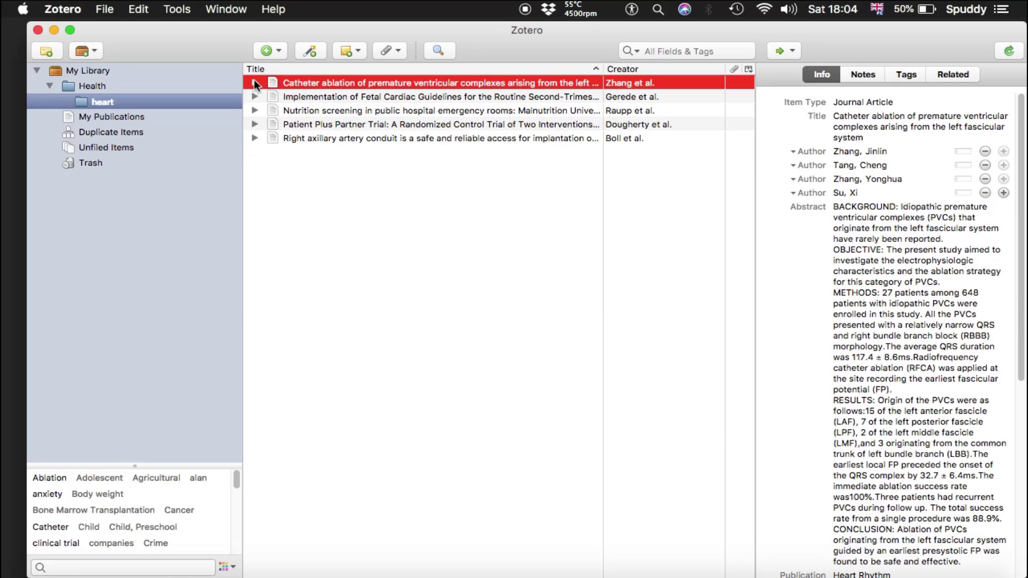
# Step: Switch to Google Chrome, search the web for "heart nhs" and open the NHS page "What's your heart age?"
pyautogui.click(818, 562)
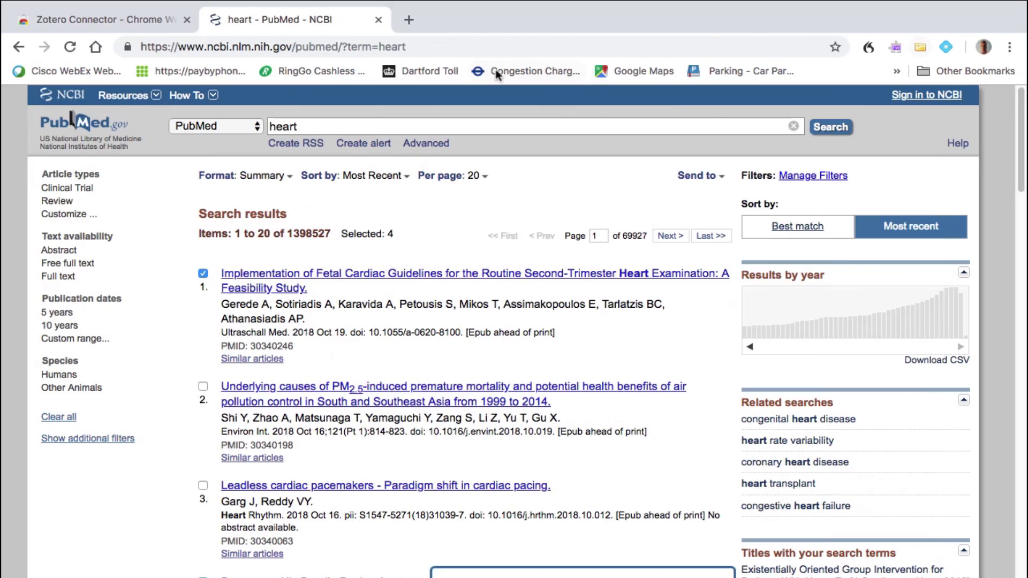
pyautogui.click(410, 17)
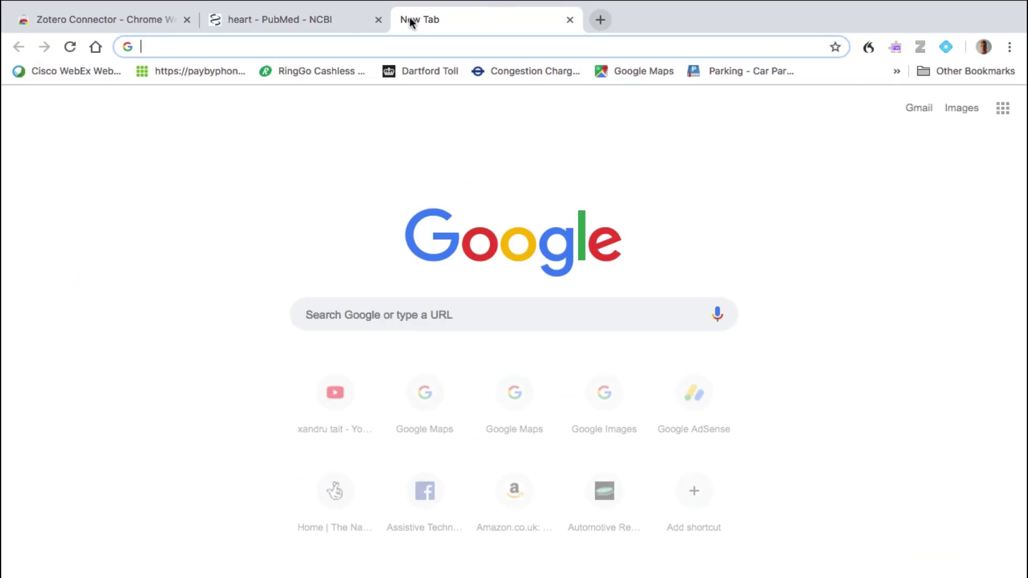
pyautogui.write('heart')
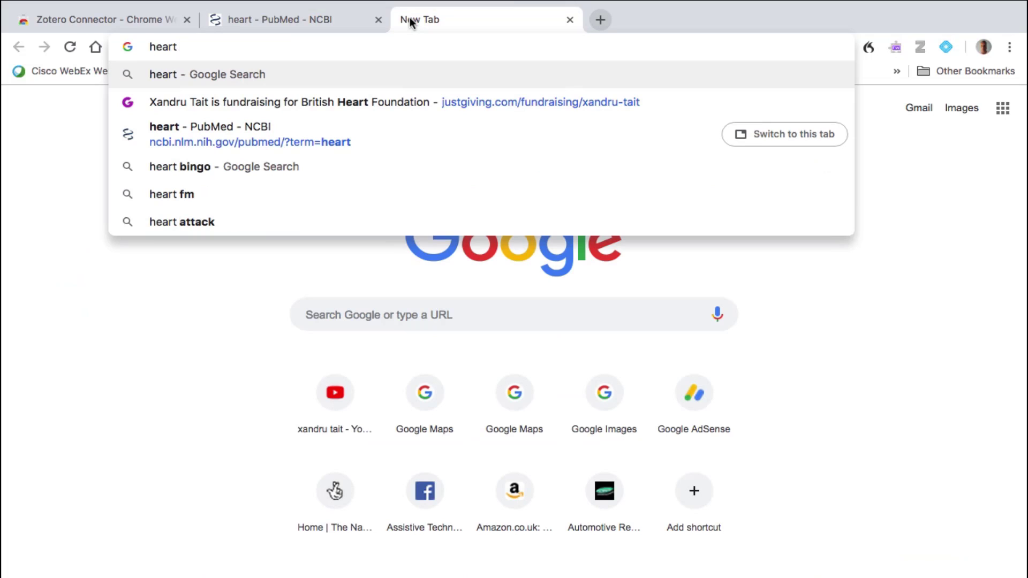
pyautogui.write(' nhs')
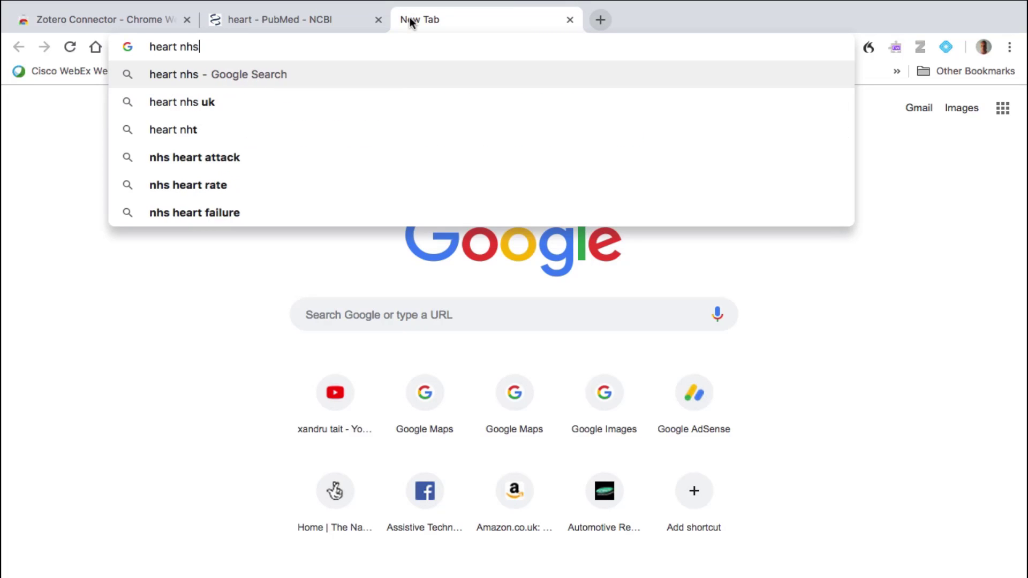
pyautogui.press('Return')
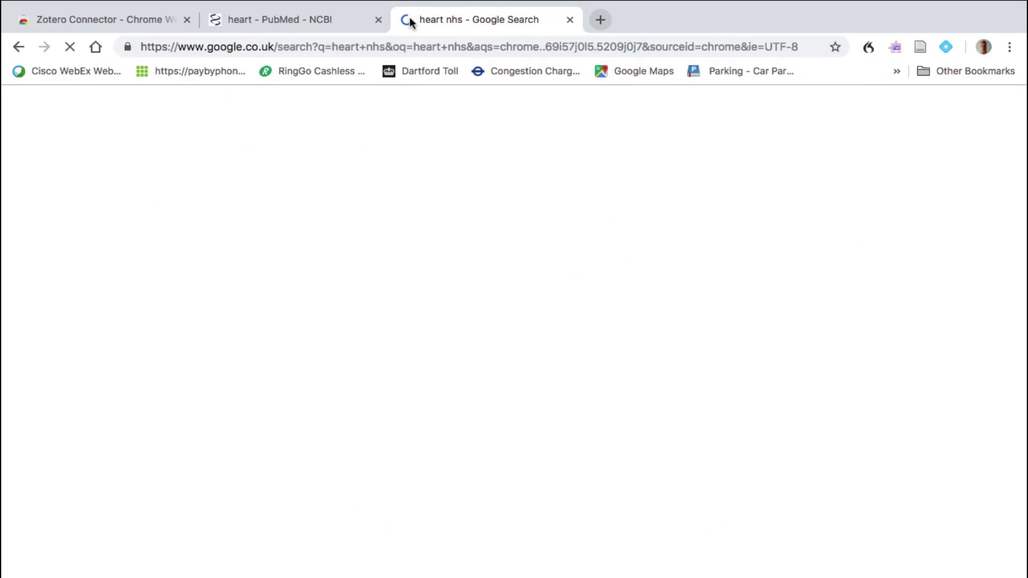
pyautogui.click(253, 229)
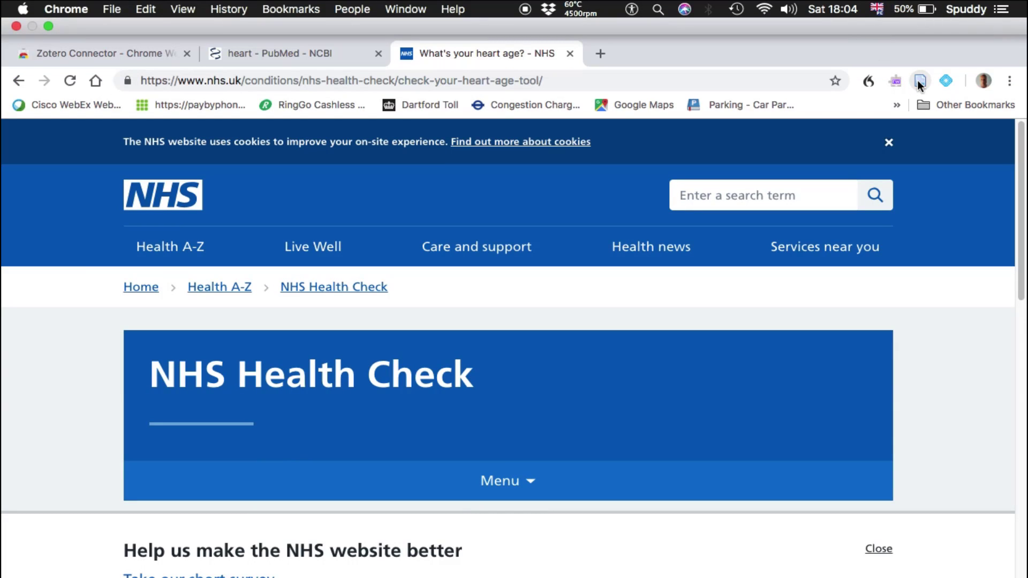
# Step: Save the NHS "What's your heart age?" page with its snapshot to the heart collection and switch to Zotero
pyautogui.click(919, 82)
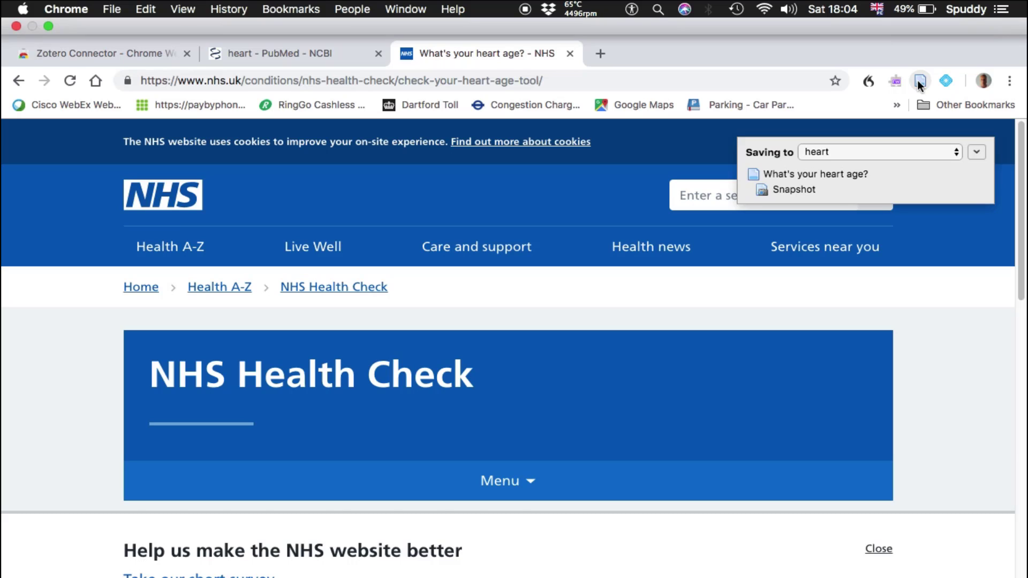
pyautogui.hotkey('ctrl', 'Up')
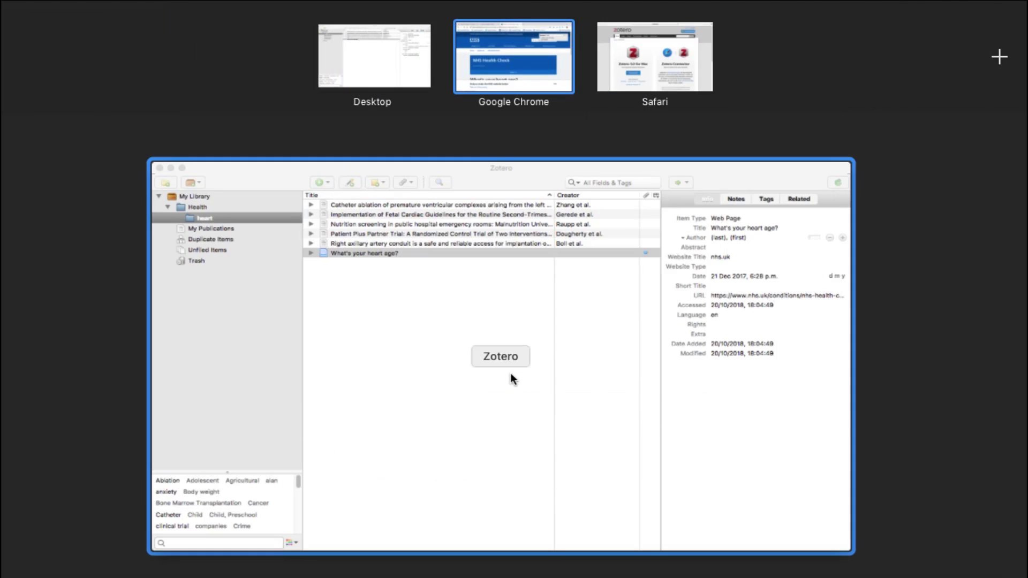
pyautogui.click(510, 374)
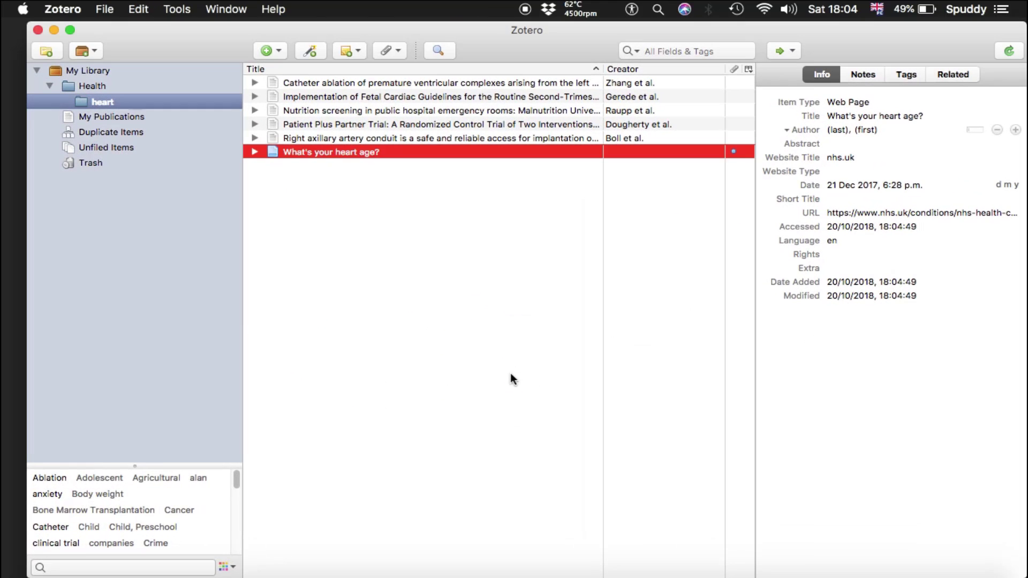
# Step: Examine the snapshot and the editable information fields of the "What's your heart age?" item
pyautogui.click(253, 152)
pyautogui.click(314, 165)
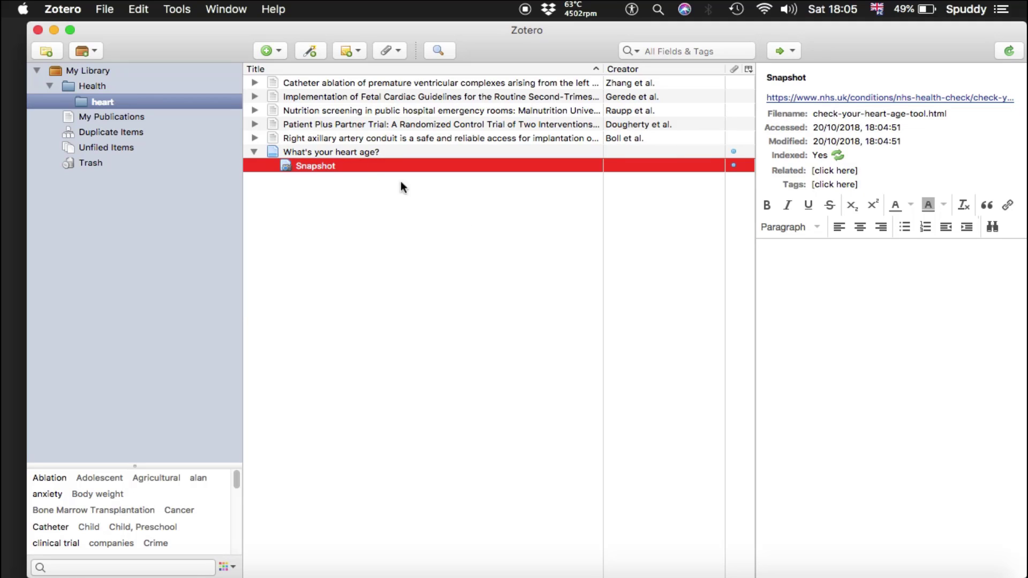
pyautogui.click(335, 149)
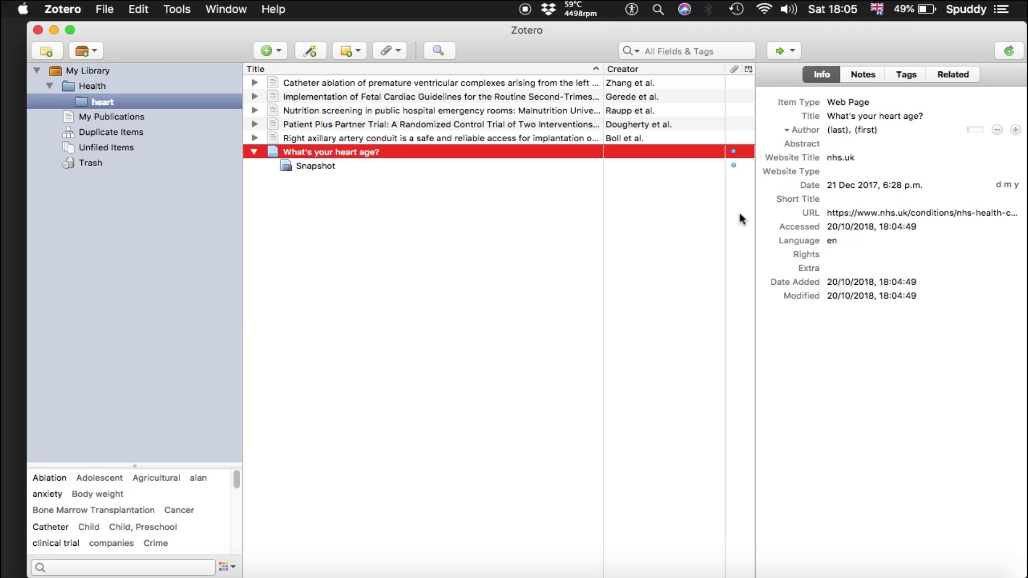
pyautogui.click(833, 143)
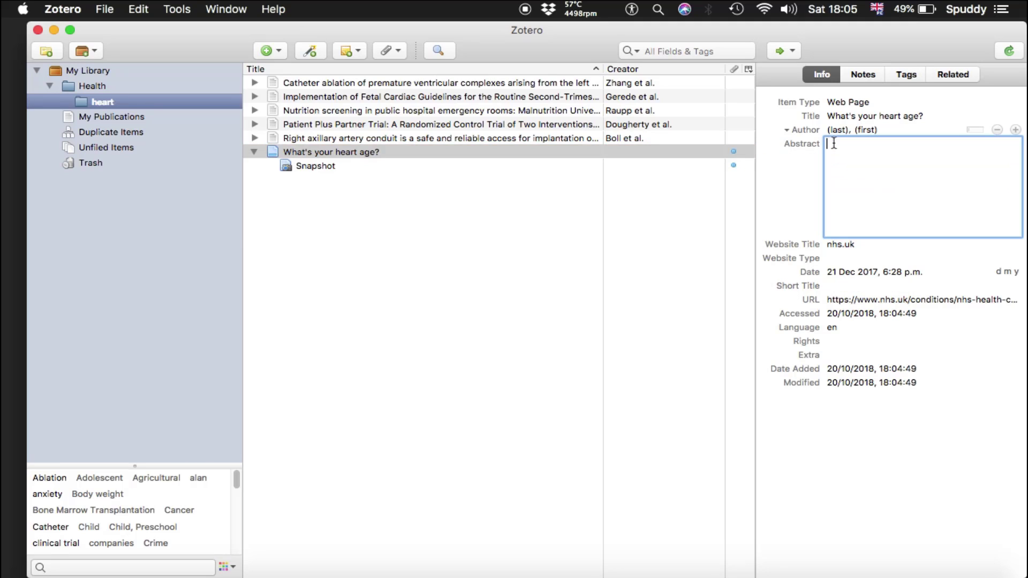
pyautogui.click(840, 257)
pyautogui.click(541, 219)
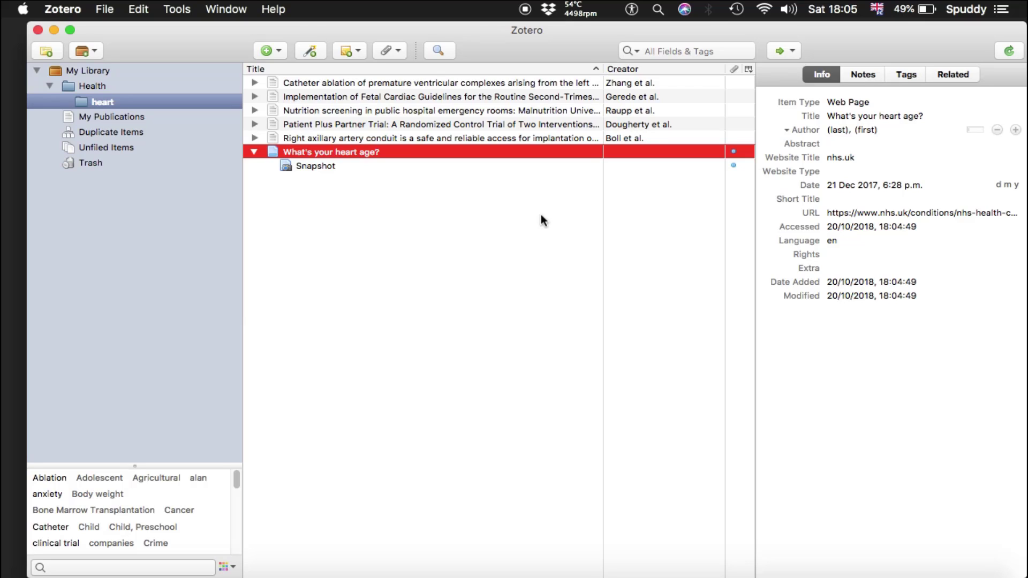
# Step: Switch to Google Chrome and find and open the Google Scholar home page through a "google scholar" search in a new tab
pyautogui.click(819, 562)
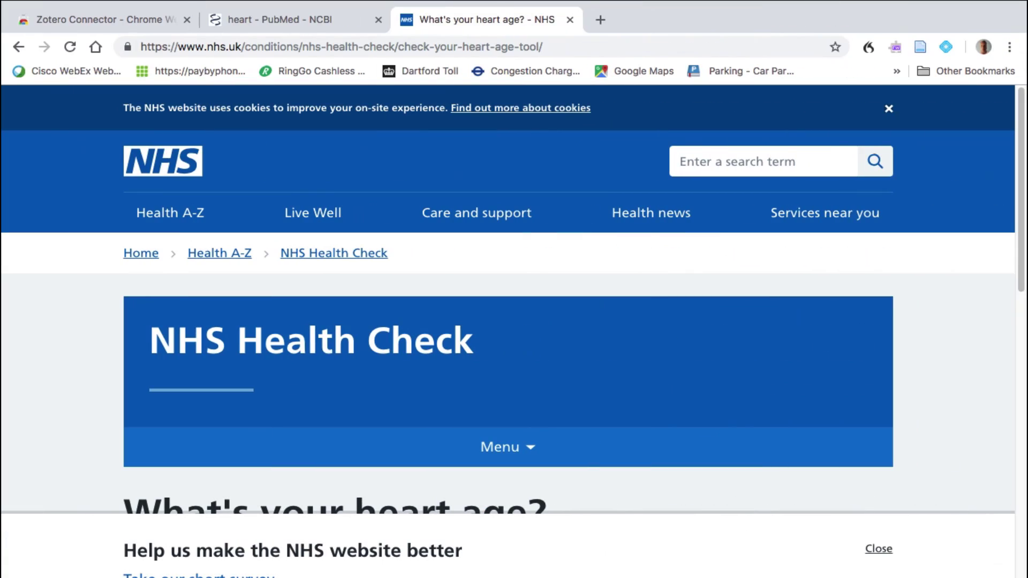
pyautogui.click(599, 20)
pyautogui.write('g')
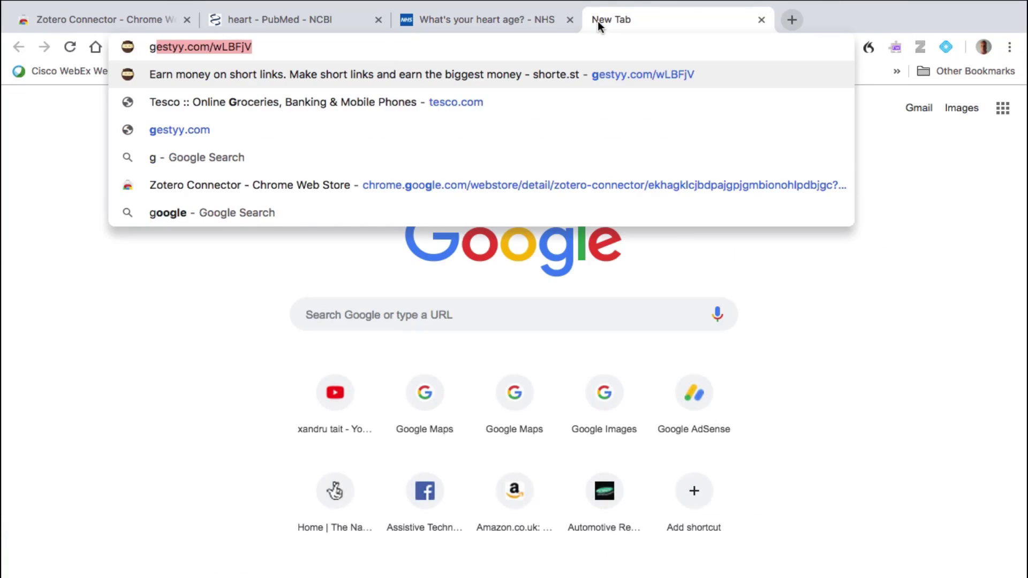
pyautogui.write('oogle sch')
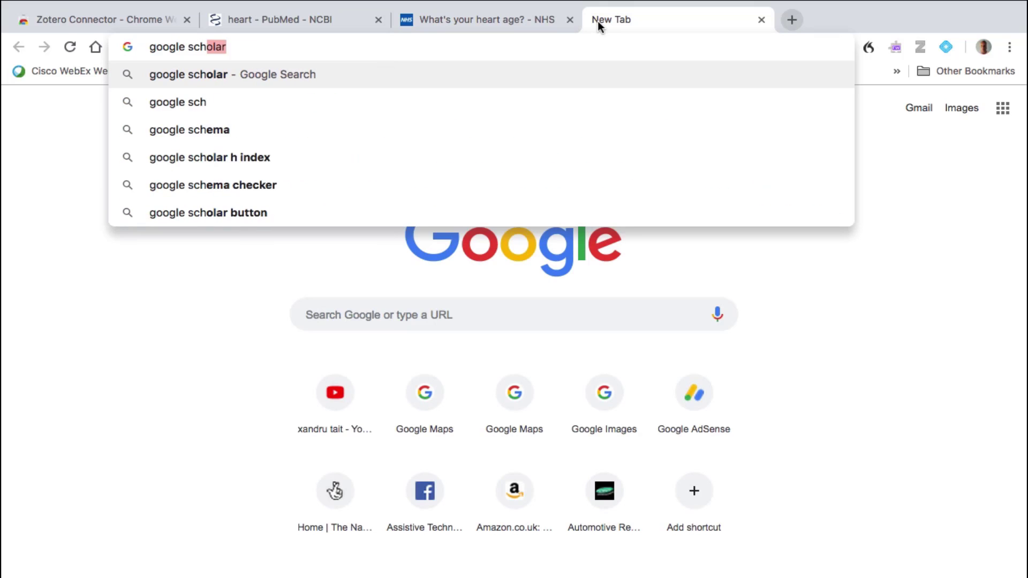
pyautogui.write('ola')
pyautogui.press('Return')
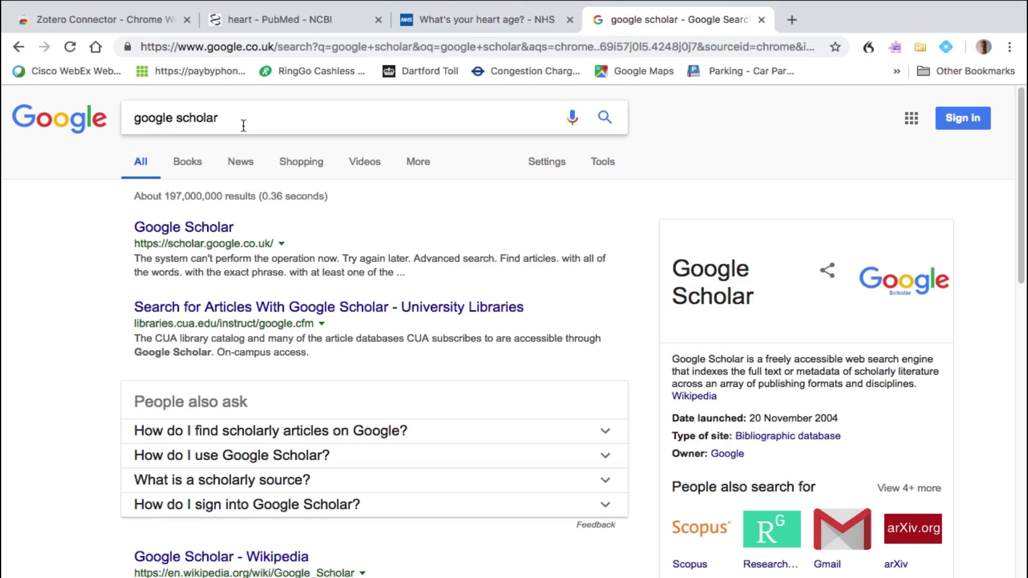
pyautogui.click(172, 230)
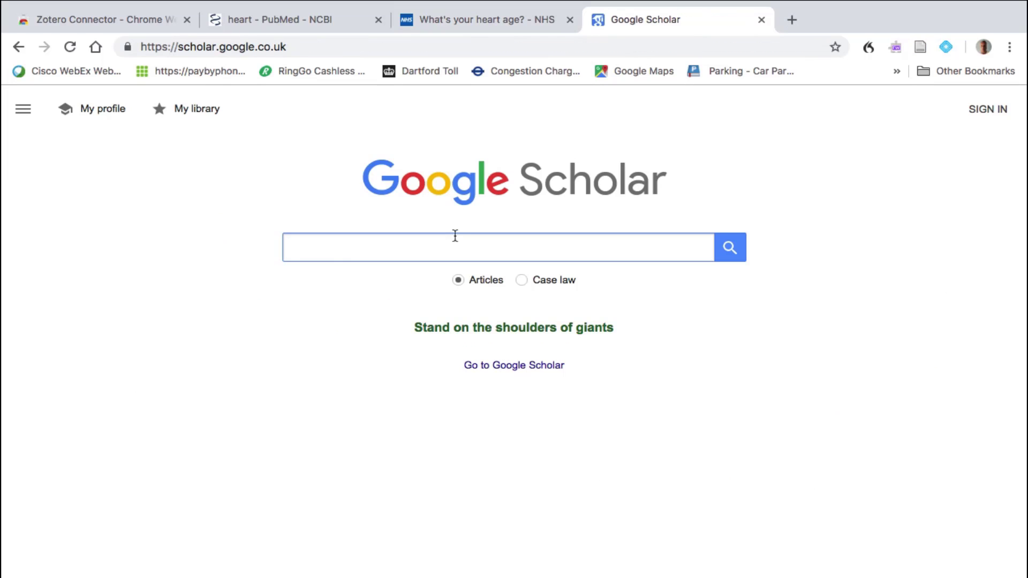
# Step: Search Google Scholar for "heart pdf" and open the candesartan CHARM-Preserved Trial article from the second page of results
pyautogui.write('heart pdf')
pyautogui.click(728, 248)
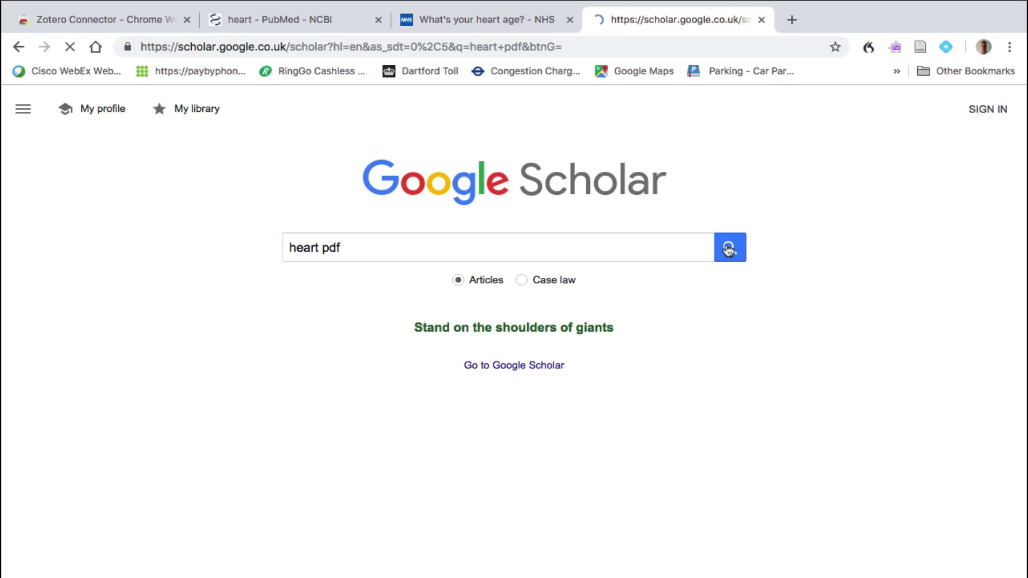
pyautogui.scroll(-9, 728, 250)
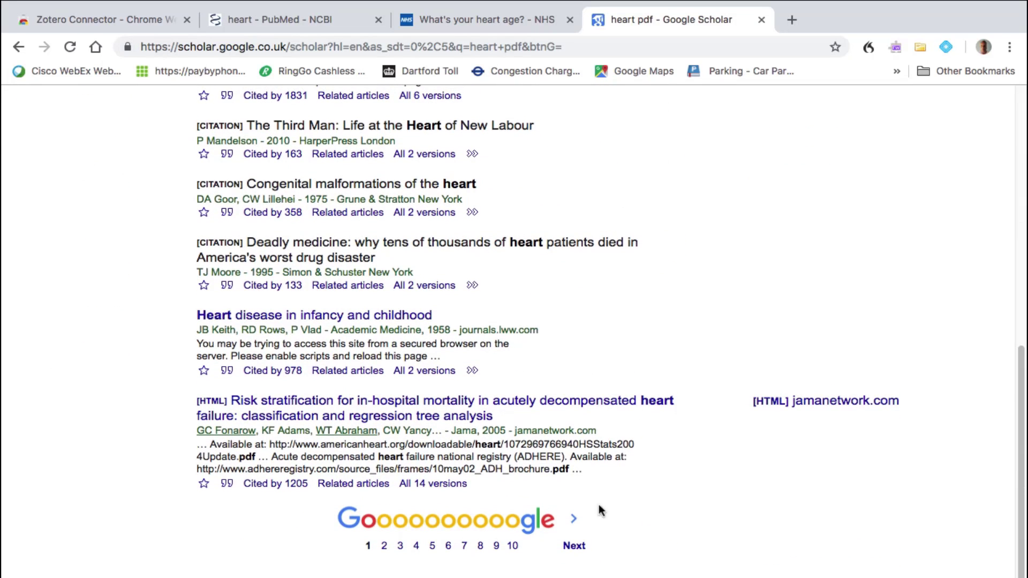
pyautogui.click(573, 545)
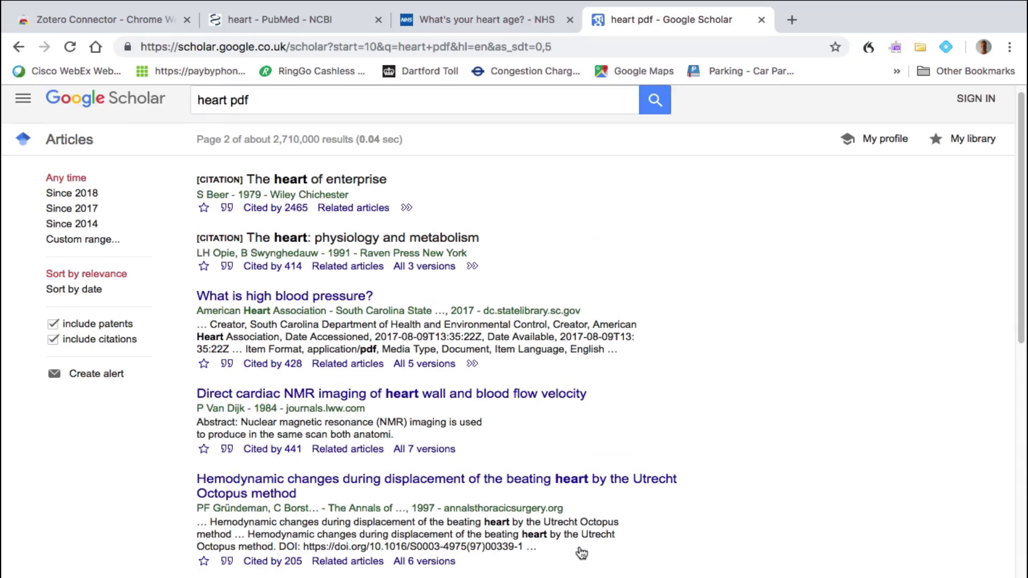
pyautogui.scroll(-6, 580, 553)
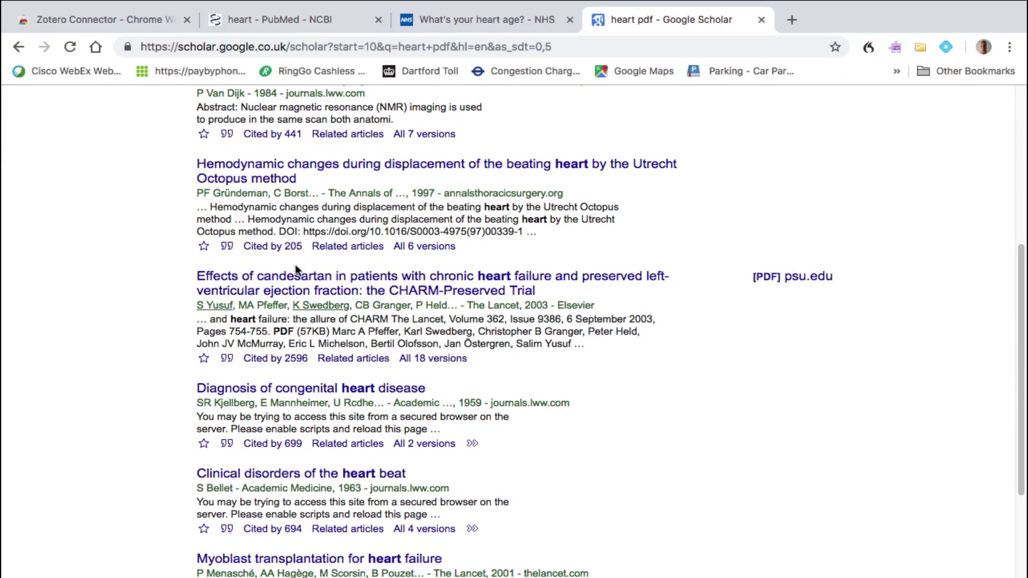
pyautogui.click(297, 285)
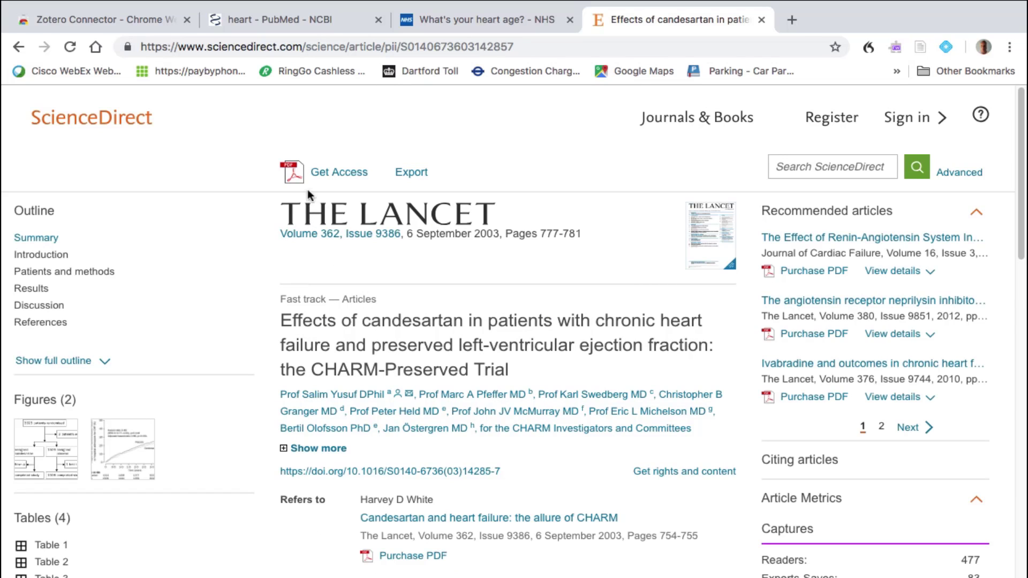
pyautogui.scroll(-4, 368, 247)
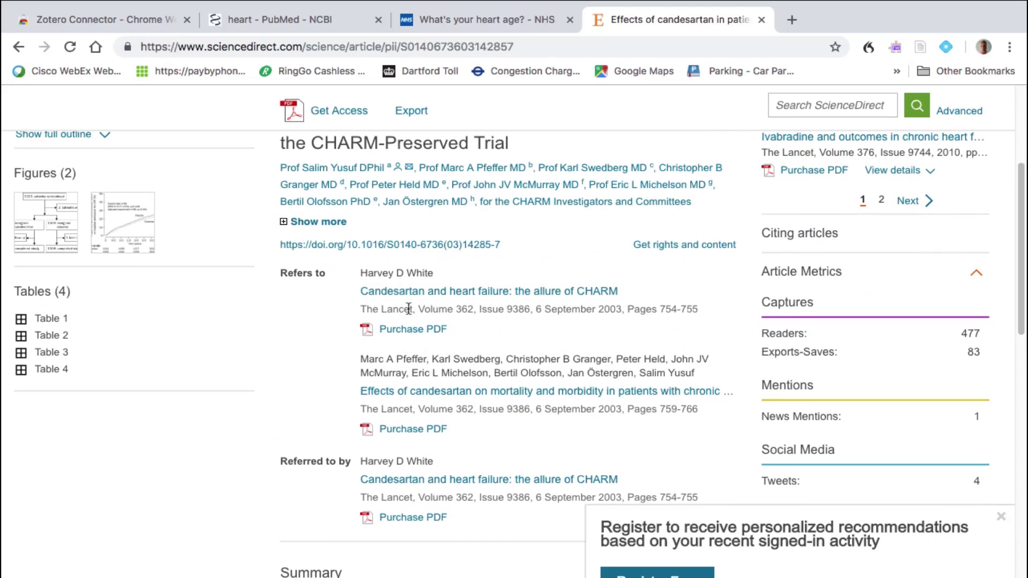
# Step: Return to the Scholar results, open the psu.edu PDF of the candesartan CHARM-Preserved Trial article and save it to the heart collection
pyautogui.scroll(4, 390, 303)
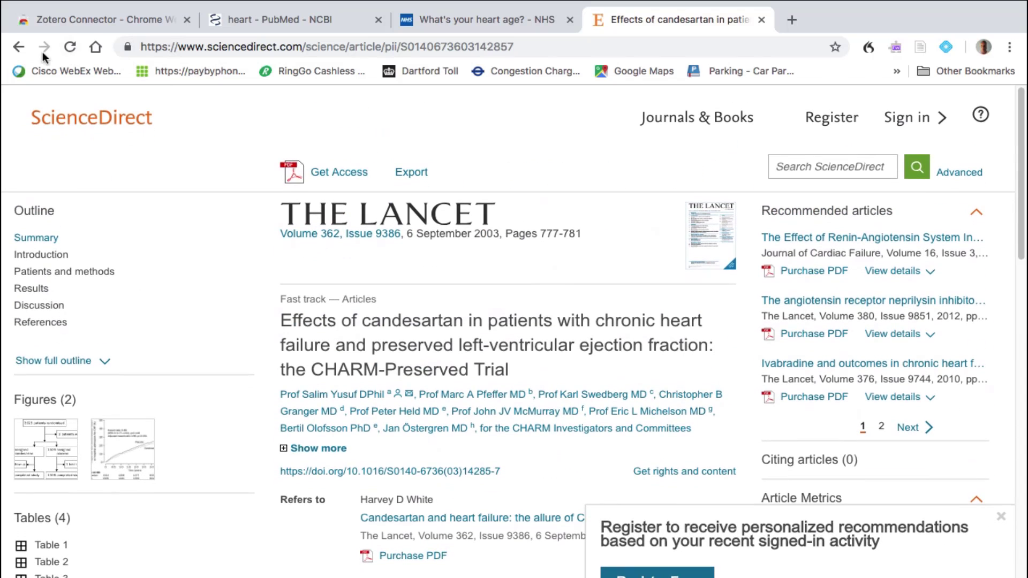
pyautogui.click(18, 46)
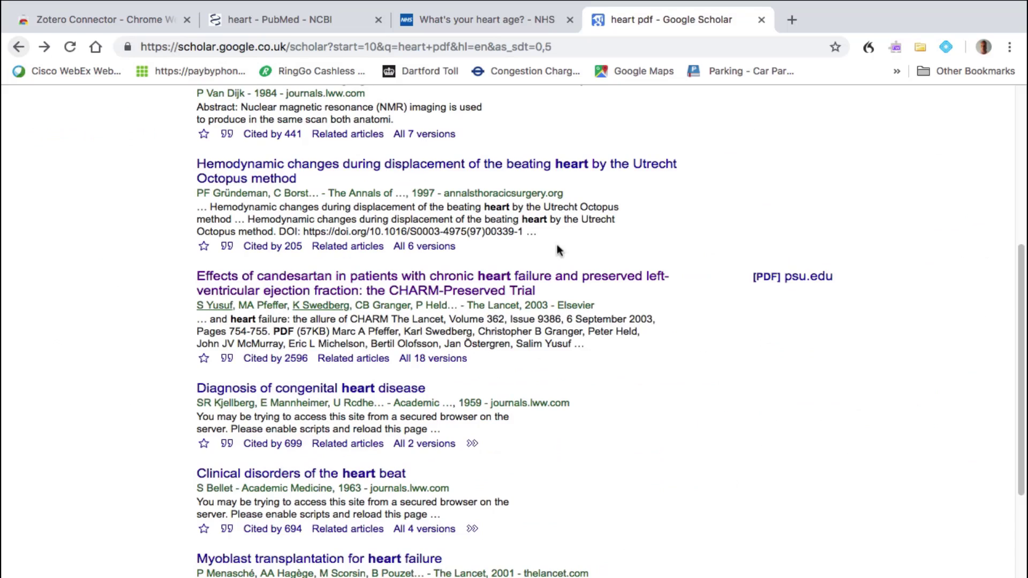
pyautogui.click(791, 278)
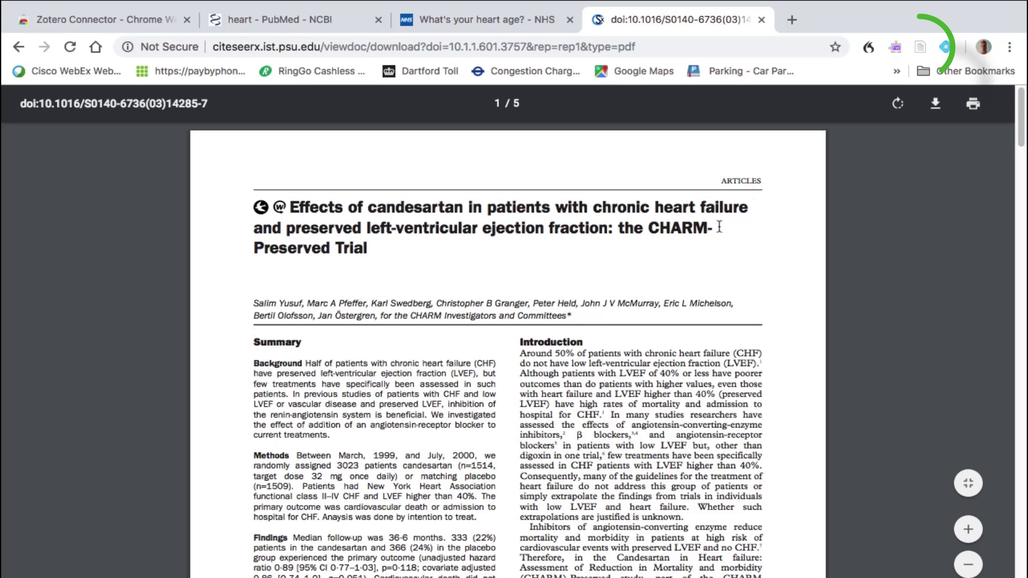
pyautogui.click(919, 49)
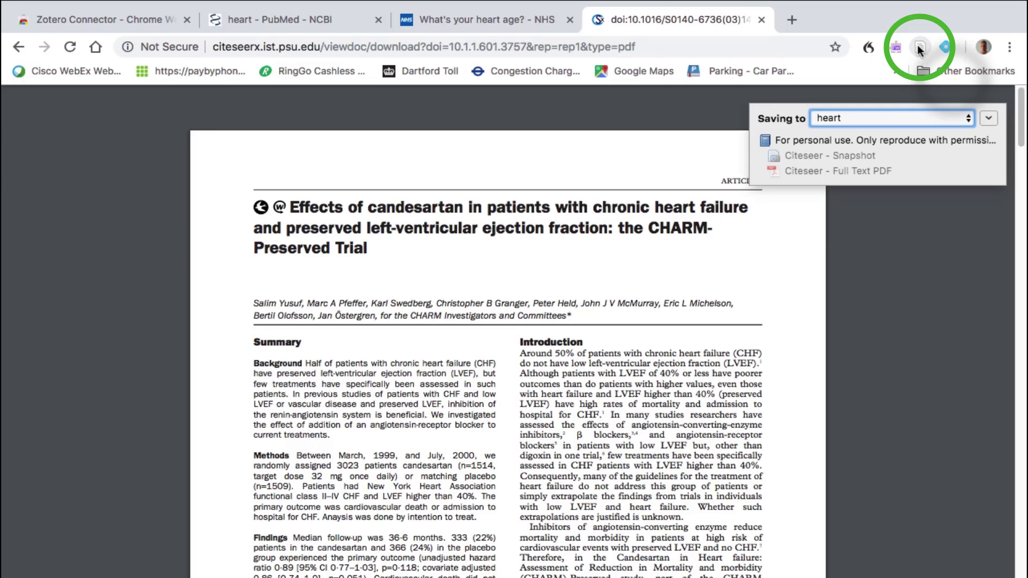
# Step: Switch to Zotero and examine the saved Lancet item's attachments and information fields, plus the prompt for adding items by identifier
pyautogui.hotkey('ctrl', 'Up')
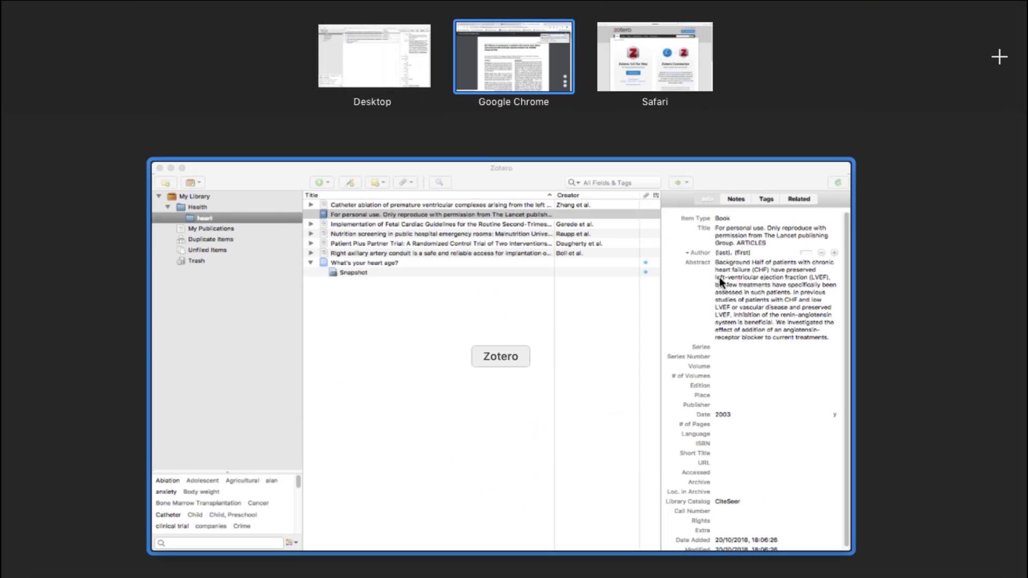
pyautogui.click(532, 381)
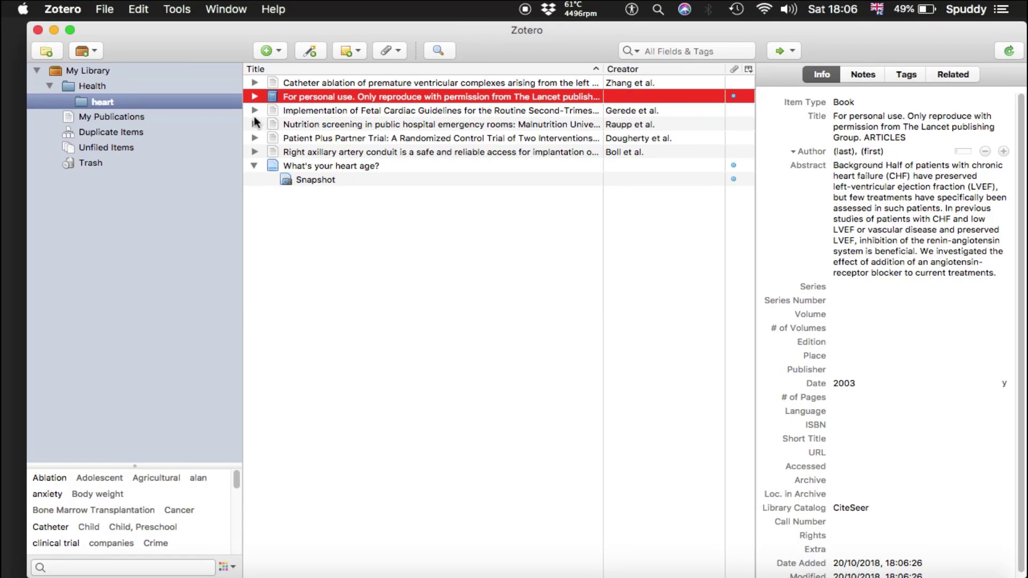
pyautogui.click(251, 96)
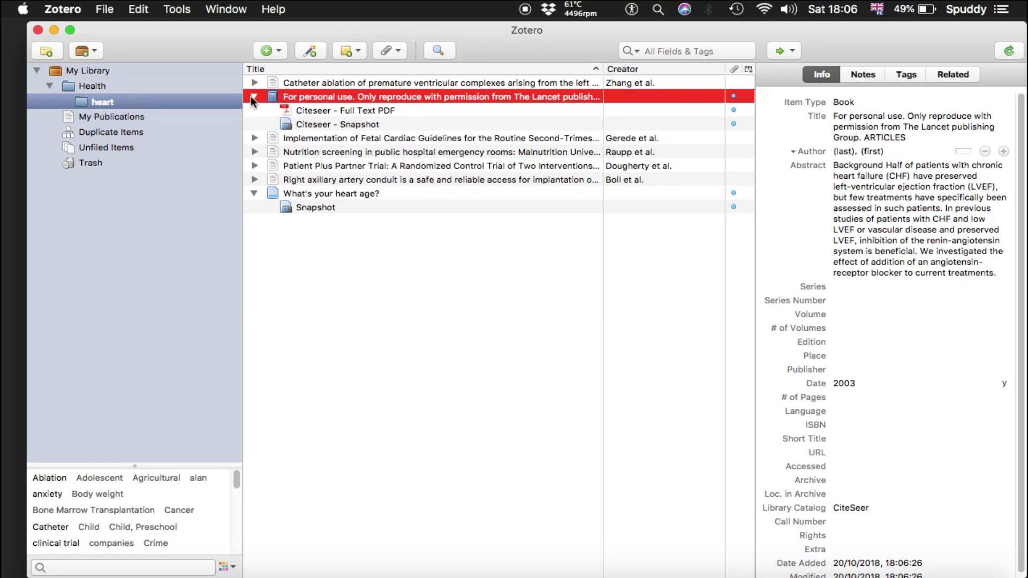
pyautogui.click(320, 109)
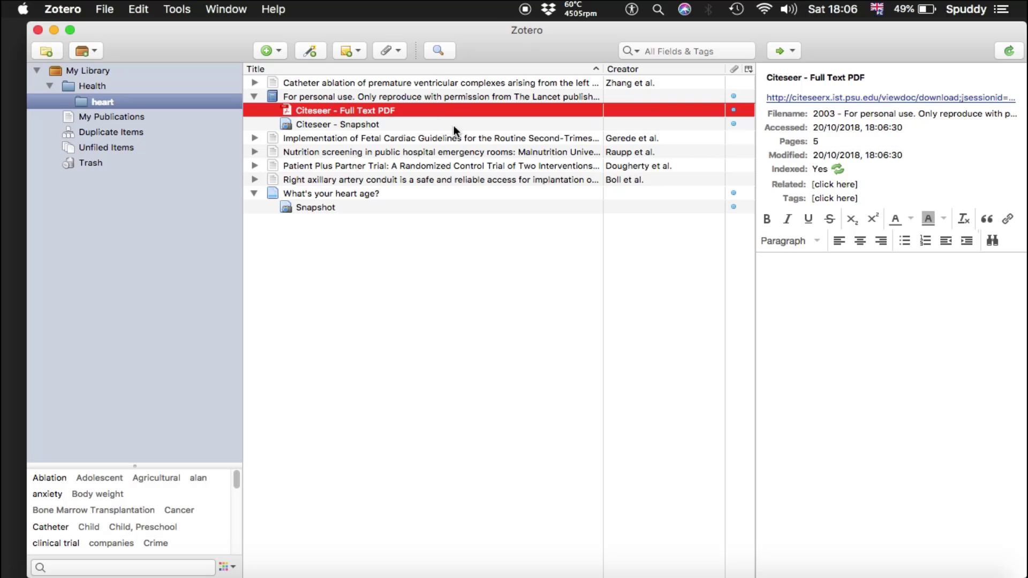
pyautogui.click(345, 96)
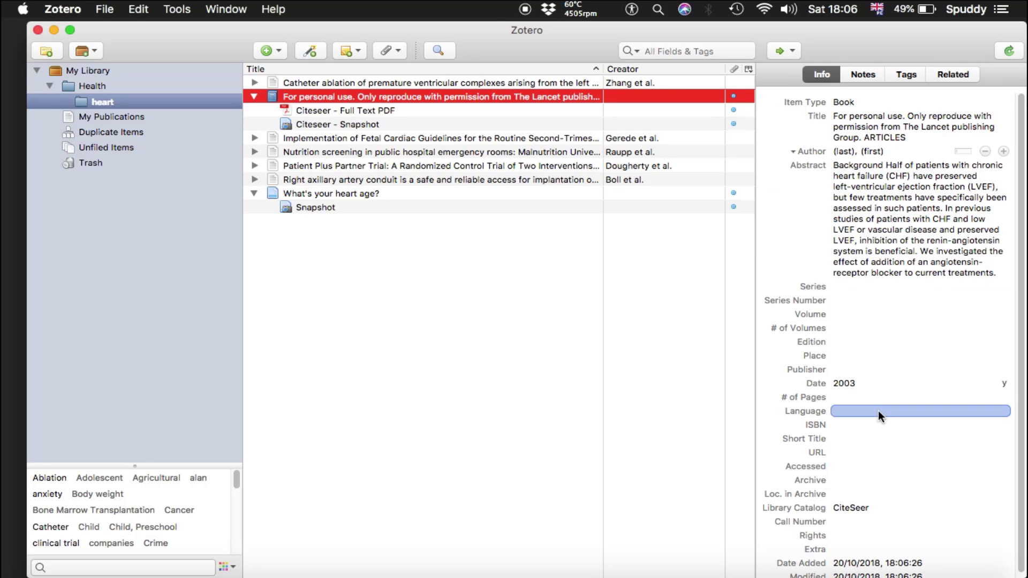
pyautogui.scroll(-1, 878, 411)
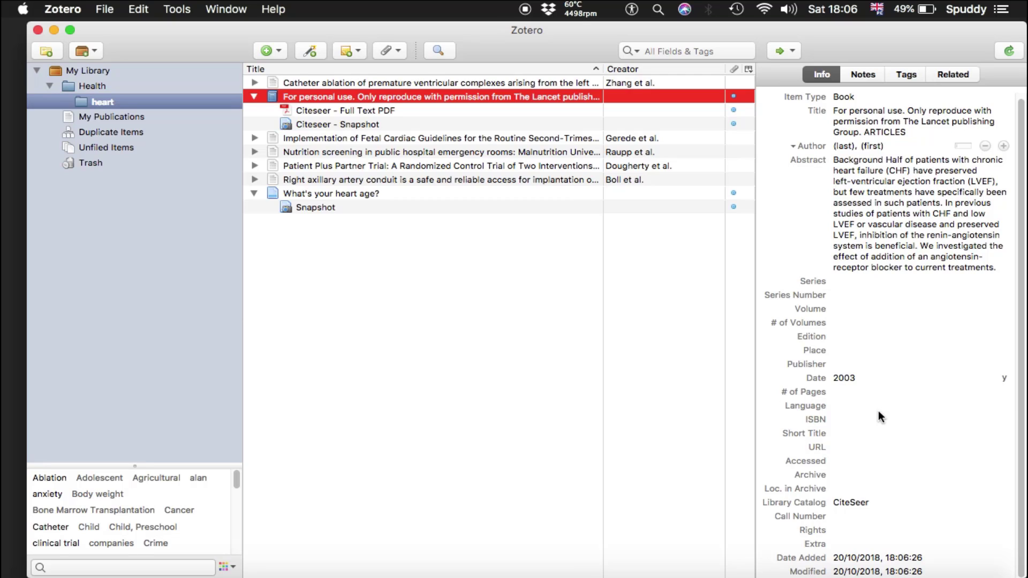
pyautogui.click(840, 333)
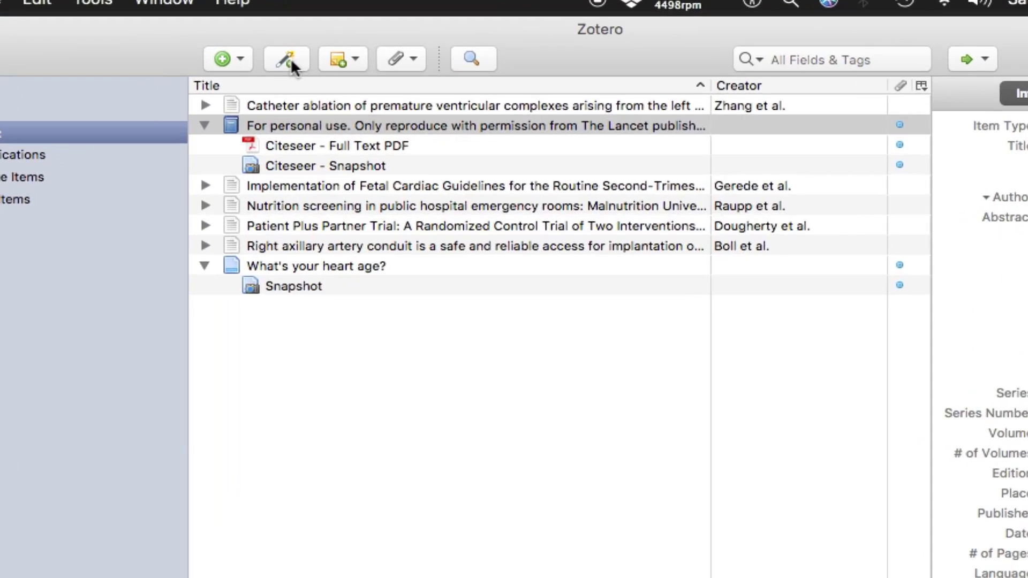
pyautogui.click(312, 51)
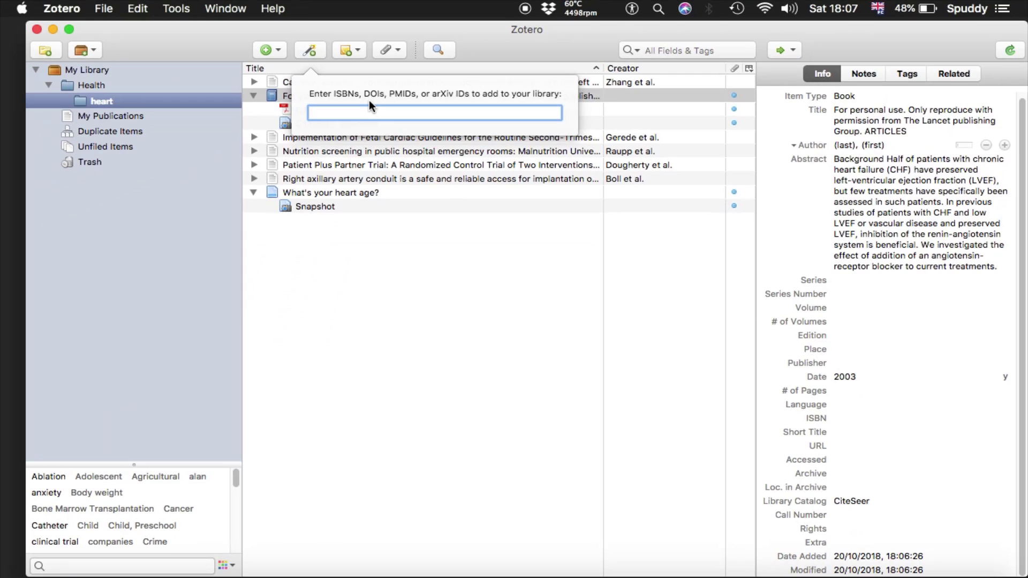
pyautogui.click(380, 230)
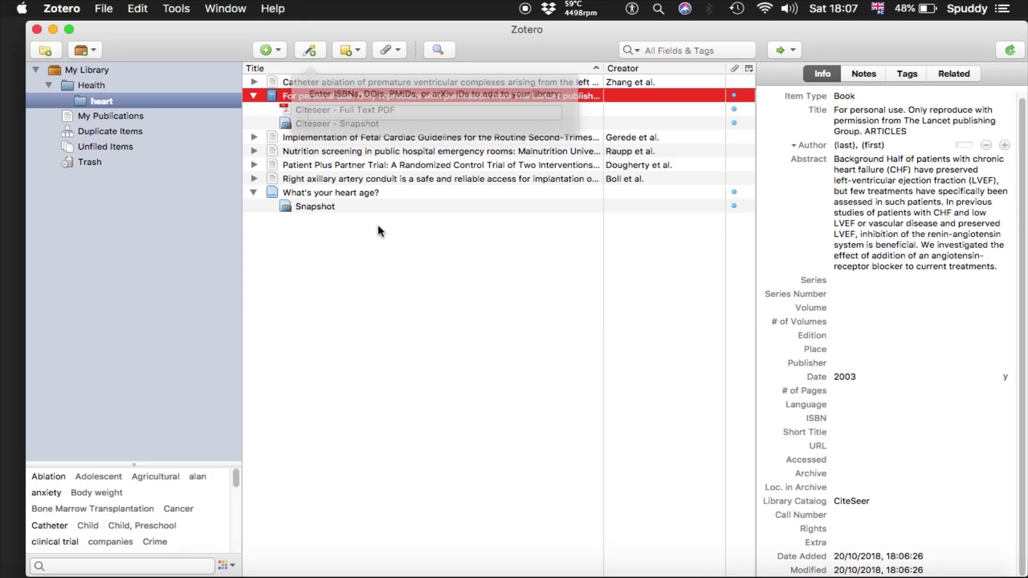
# Step: Switch to Google Chrome, return to the Scholar results and open the upenn.edu PDF of "Heart strings and purse strings"
pyautogui.click(782, 558)
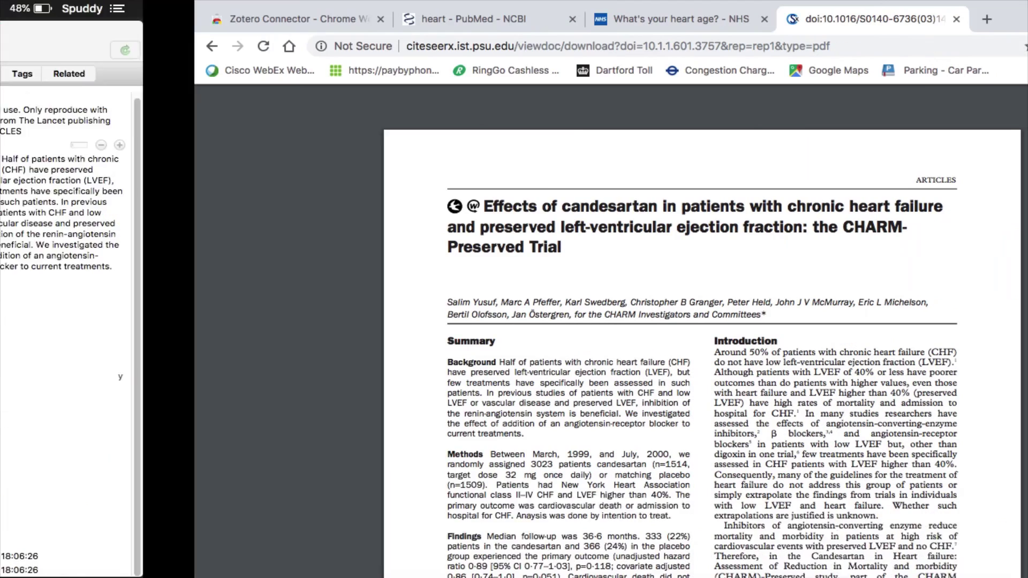
pyautogui.click(19, 47)
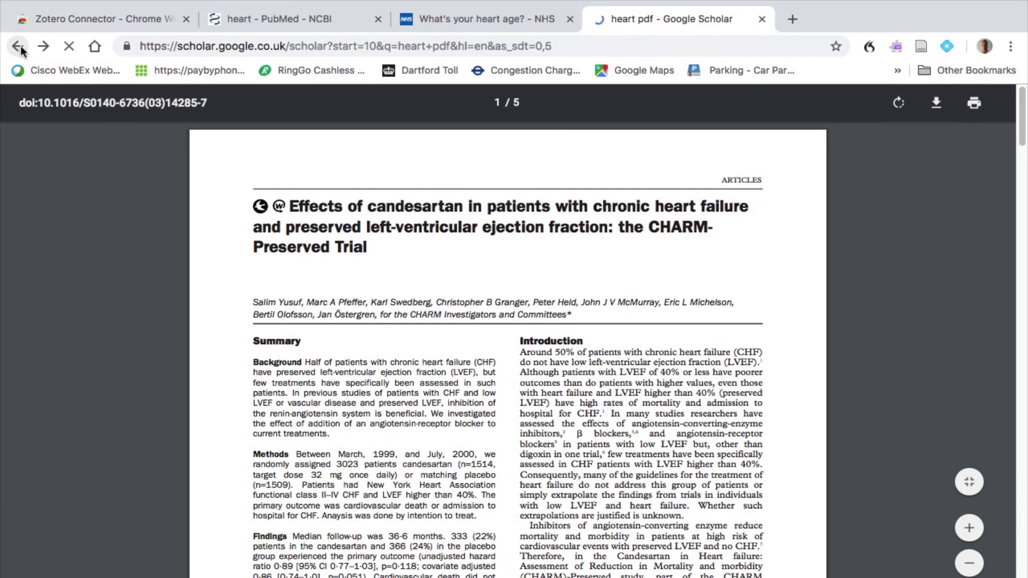
pyautogui.scroll(-5, 791, 394)
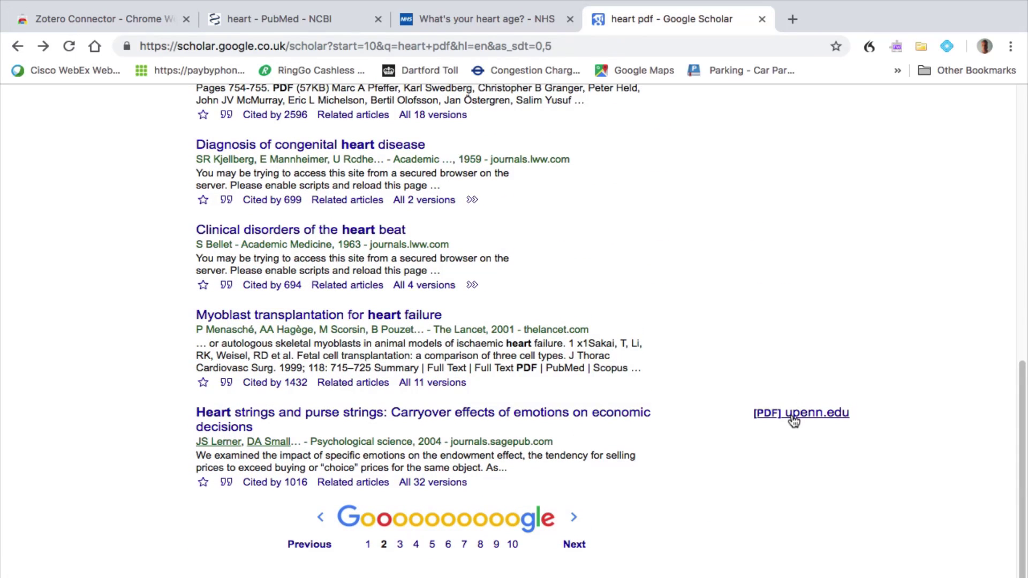
pyautogui.click(792, 416)
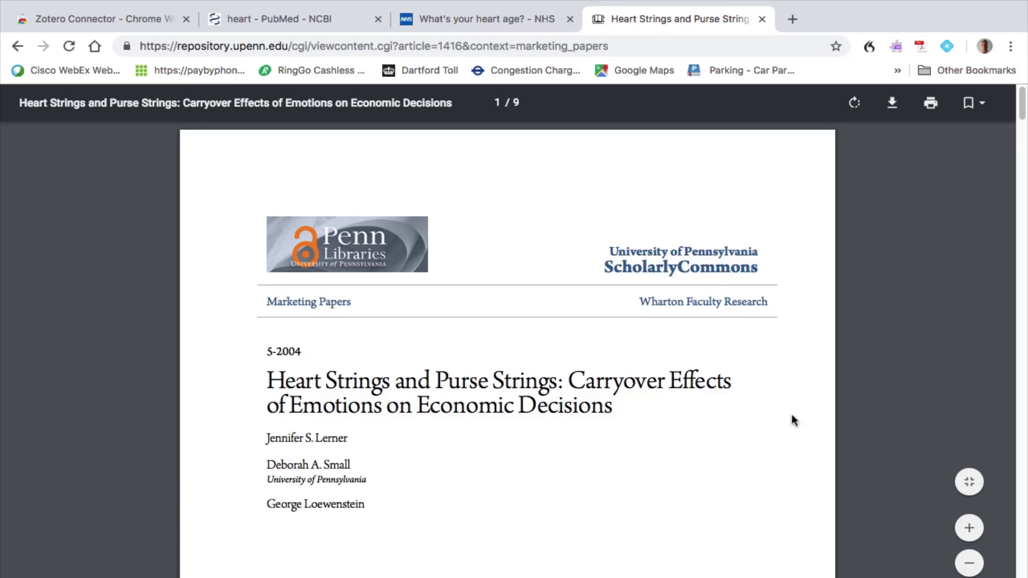
# Step: Save the "Heart Strings and Purse Strings" PDF to the heart collection and view its entry in Zotero
pyautogui.scroll(-10, 791, 420)
pyautogui.scroll(10, 791, 420)
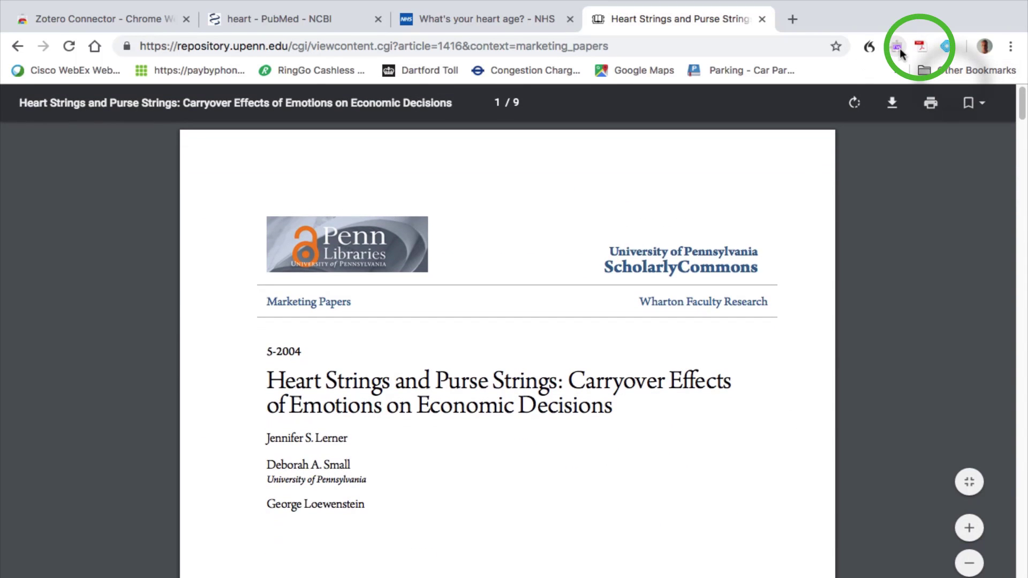
pyautogui.click(919, 48)
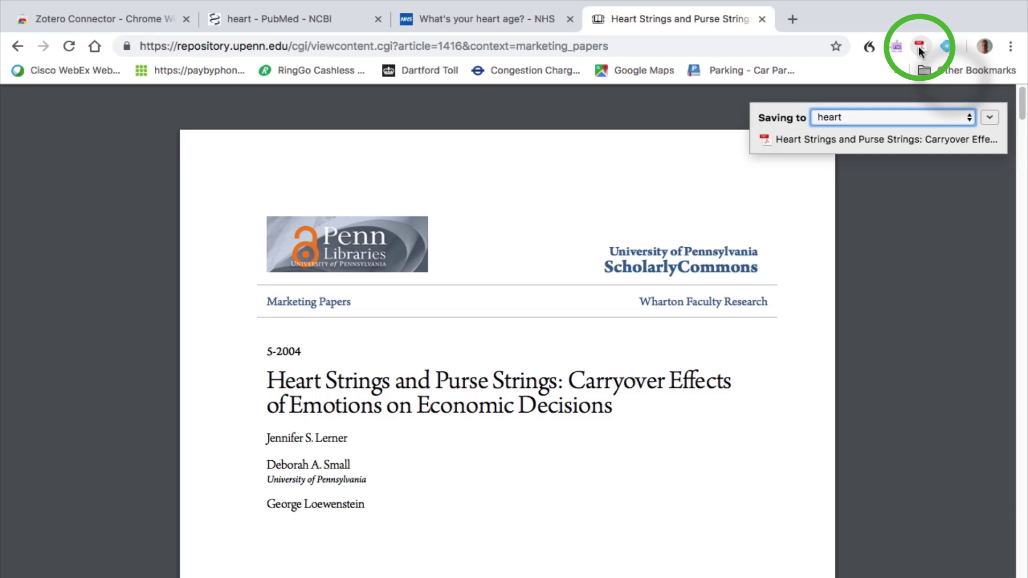
pyautogui.hotkey('ctrl', 'Up')
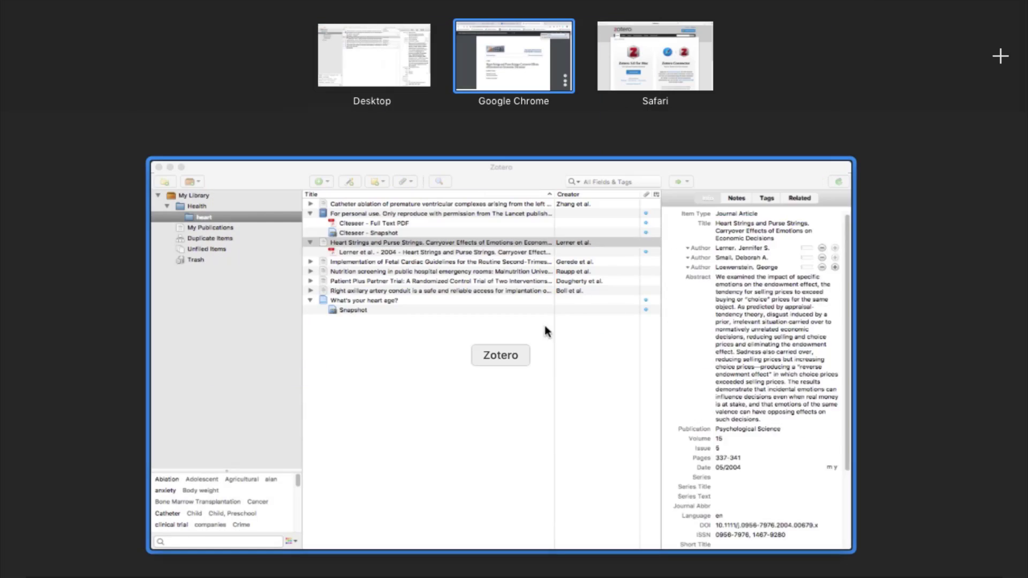
pyautogui.click(542, 410)
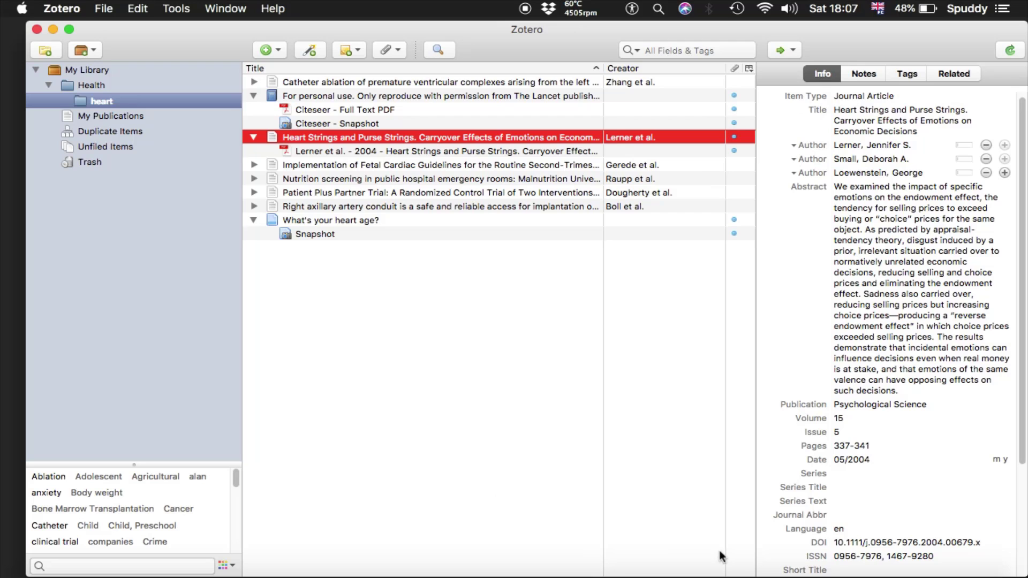
# Step: Switch to Google Chrome and download the "Heart Strings and Purse Strings" PDF to Downloads as "heart test" with the Purple tag
pyautogui.click(780, 562)
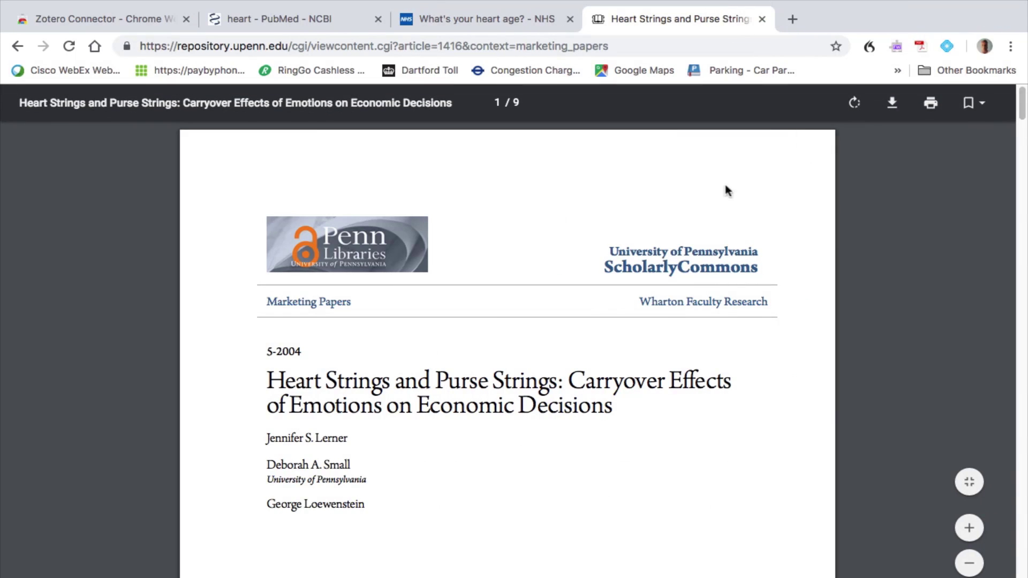
pyautogui.rightClick(657, 215)
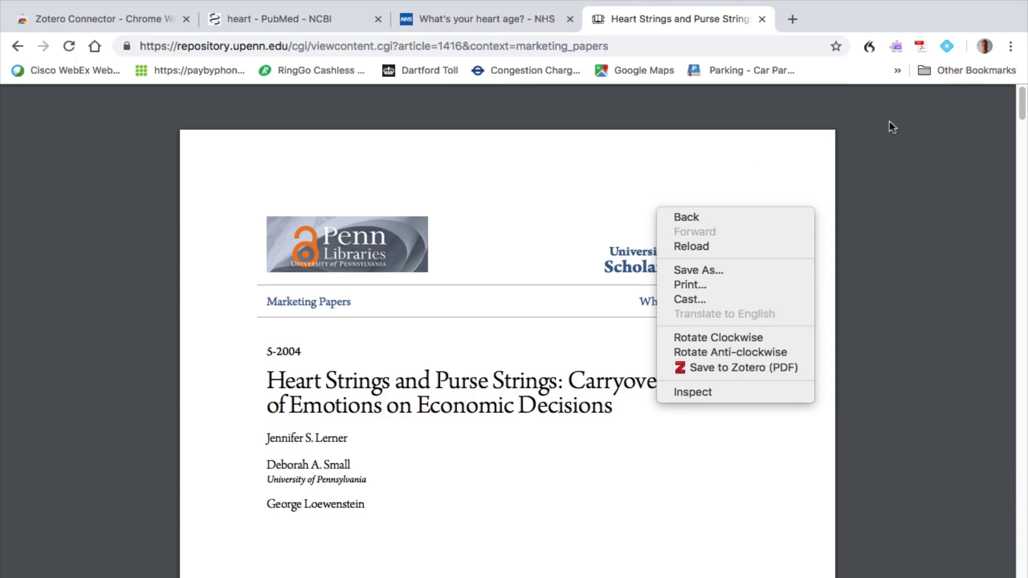
pyautogui.click(900, 143)
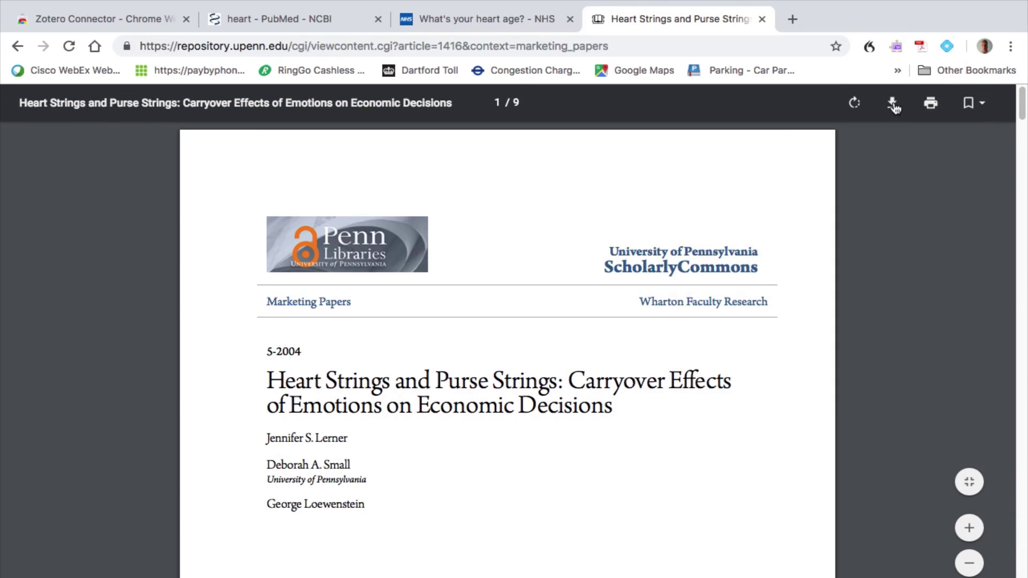
pyautogui.click(894, 106)
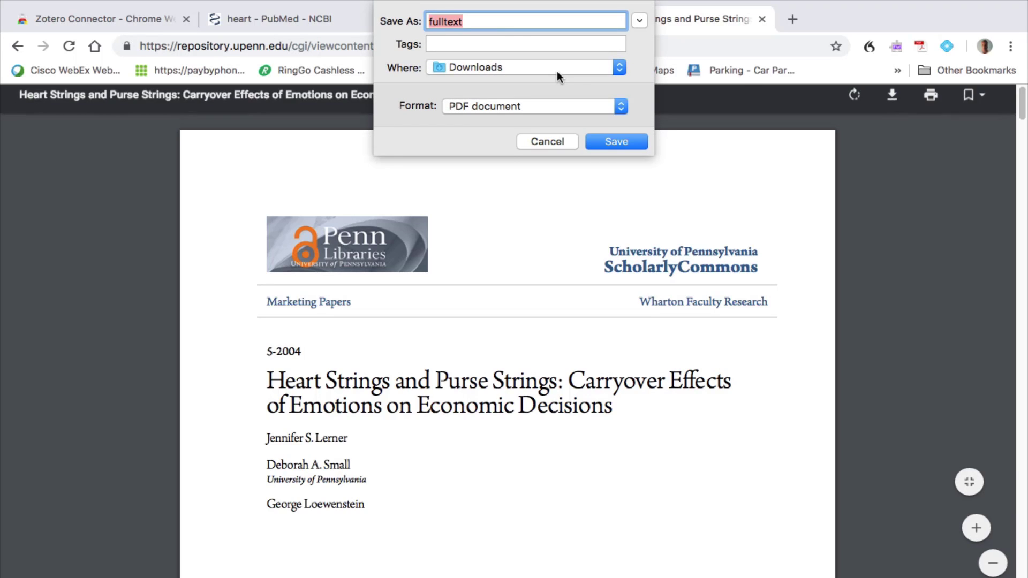
pyautogui.press('BackSpace')
pyautogui.write('heart')
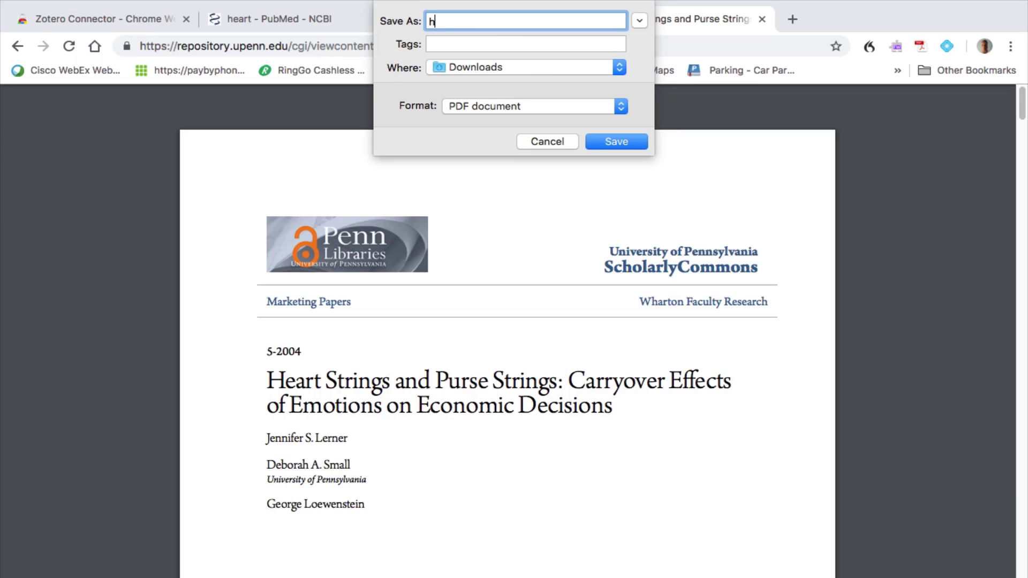
pyautogui.write('st')
pyautogui.click(448, 46)
pyautogui.click(451, 65)
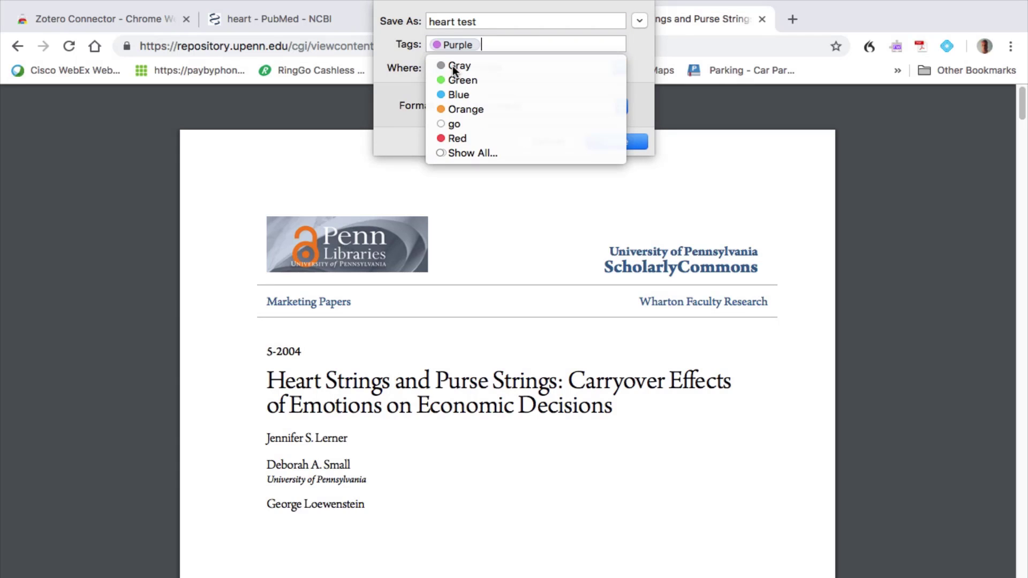
pyautogui.click(634, 143)
pyautogui.click(634, 142)
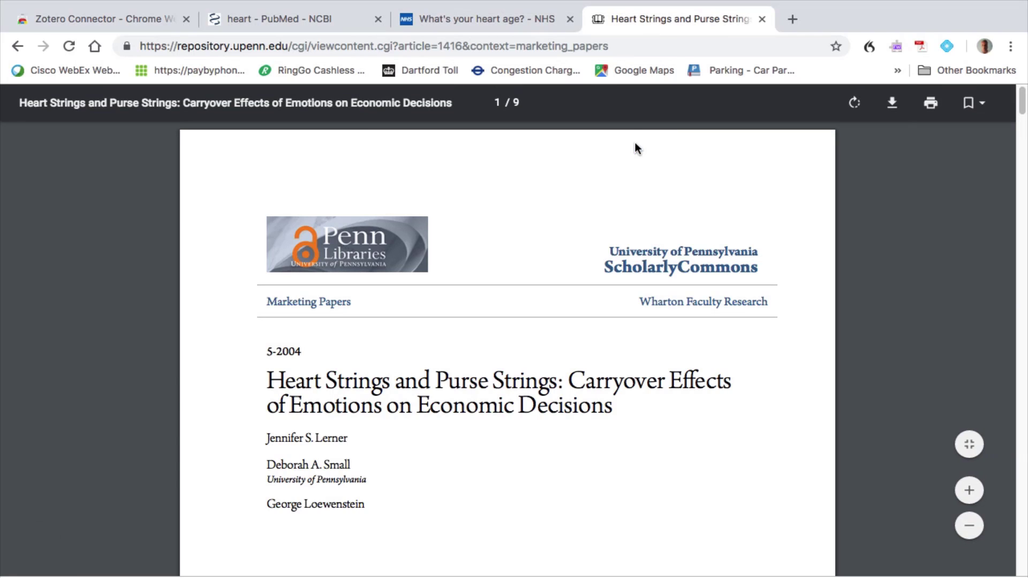
# Step: Switch to Zotero and add "heart test.pdf" from the Downloads folder to the heart collection
pyautogui.hotkey('ctrl', 'Up')
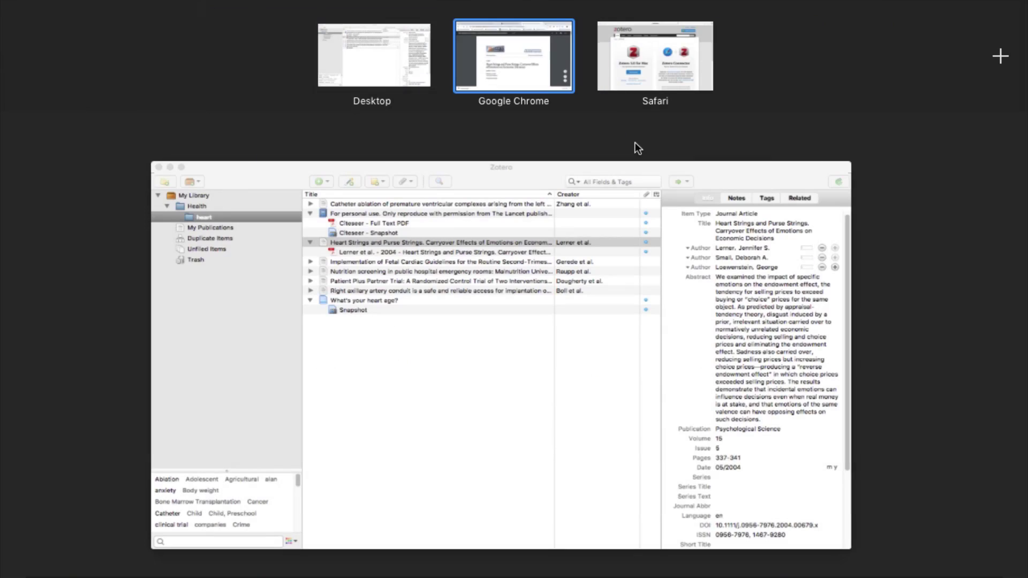
pyautogui.click(556, 411)
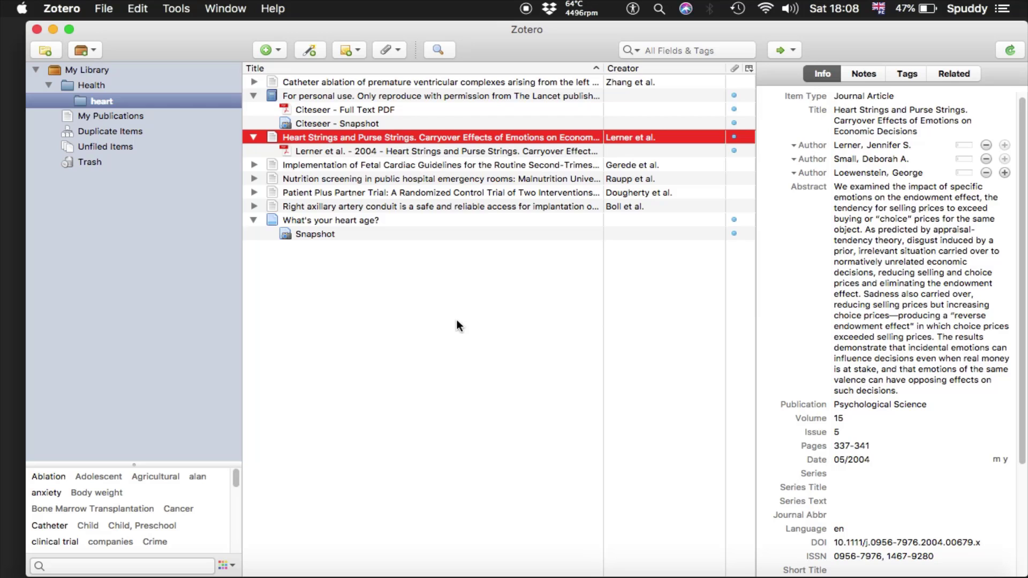
pyautogui.click(955, 572)
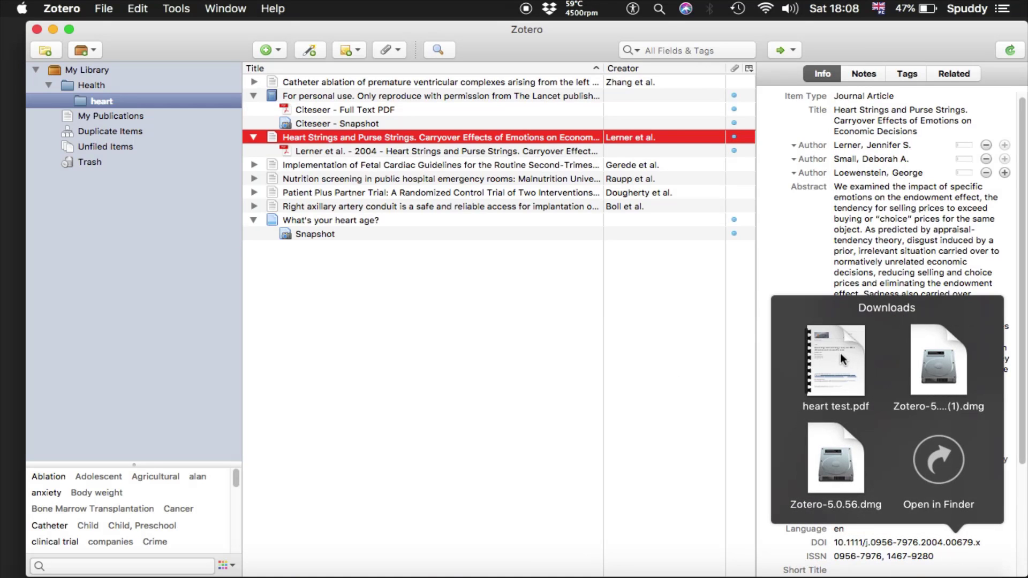
pyautogui.moveTo(840, 352); pyautogui.dragTo(351, 311)
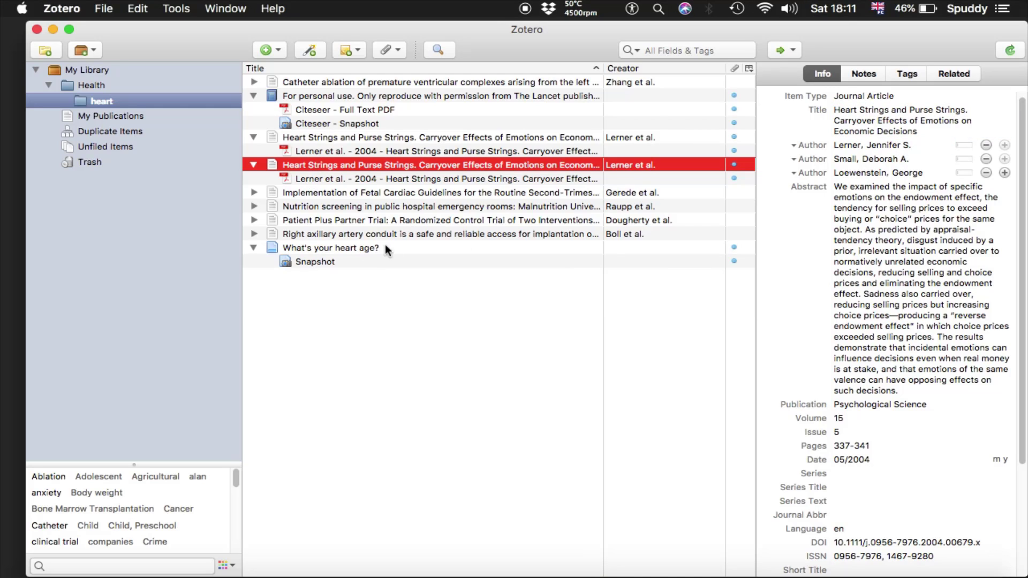
# Step: View the "What's your heart age?" item's details, switch to Google Chrome and look through its NHS page
pyautogui.click(367, 246)
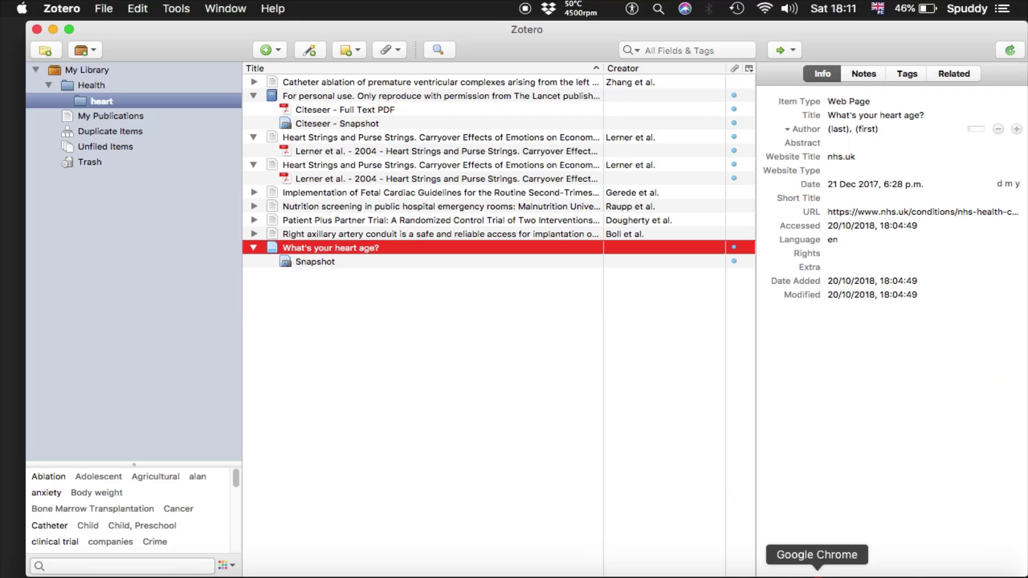
pyautogui.click(813, 563)
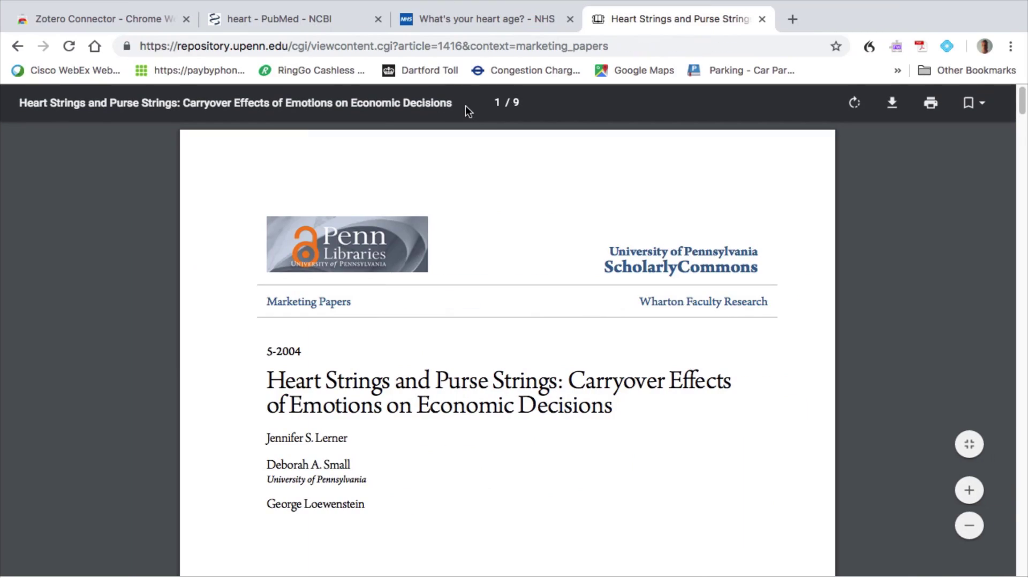
pyautogui.click(452, 18)
pyautogui.scroll(-5, 419, 320)
pyautogui.scroll(-10, 420, 320)
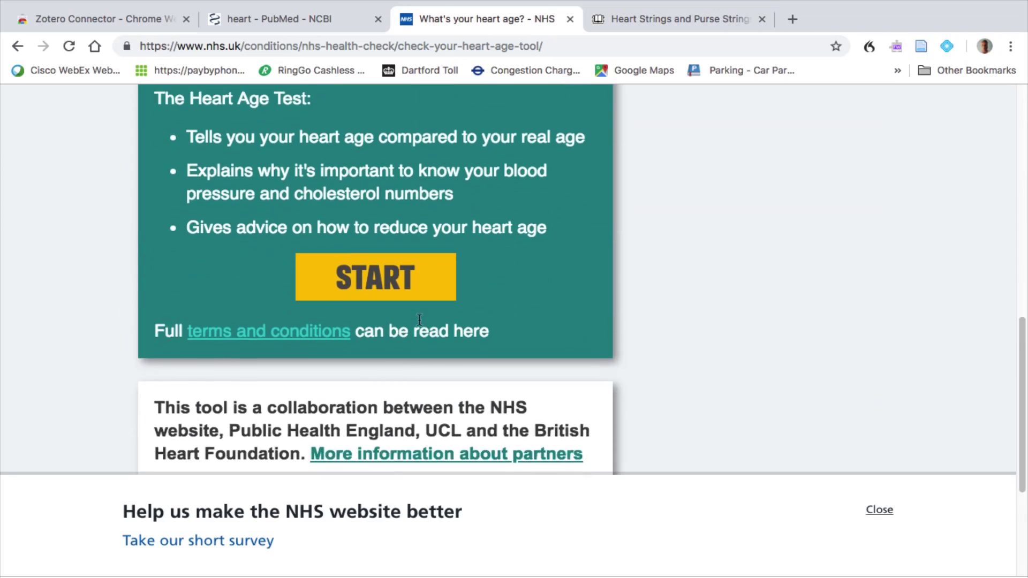
# Step: Close the NHS survey banner and copy "The Heart Age Test" heading with its three bullet points
pyautogui.click(880, 511)
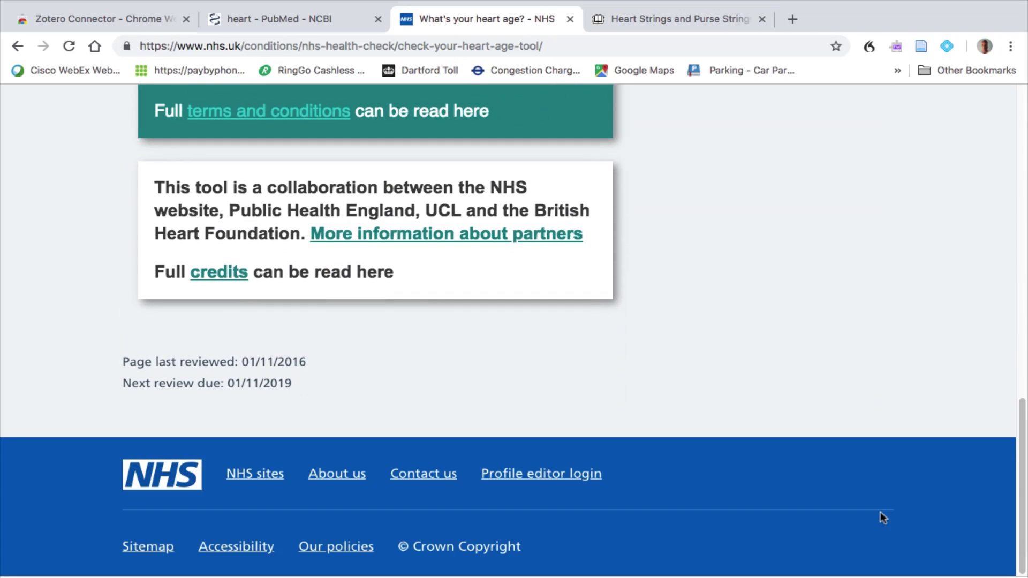
pyautogui.scroll(15, 607, 378)
pyautogui.scroll(-15, 607, 378)
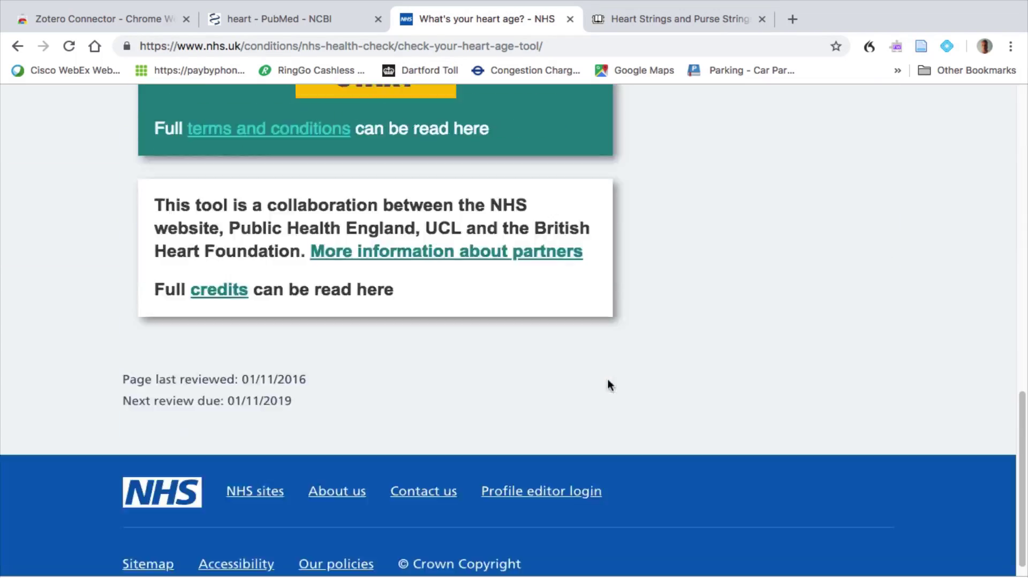
pyautogui.scroll(13, 607, 378)
pyautogui.scroll(-3, 607, 378)
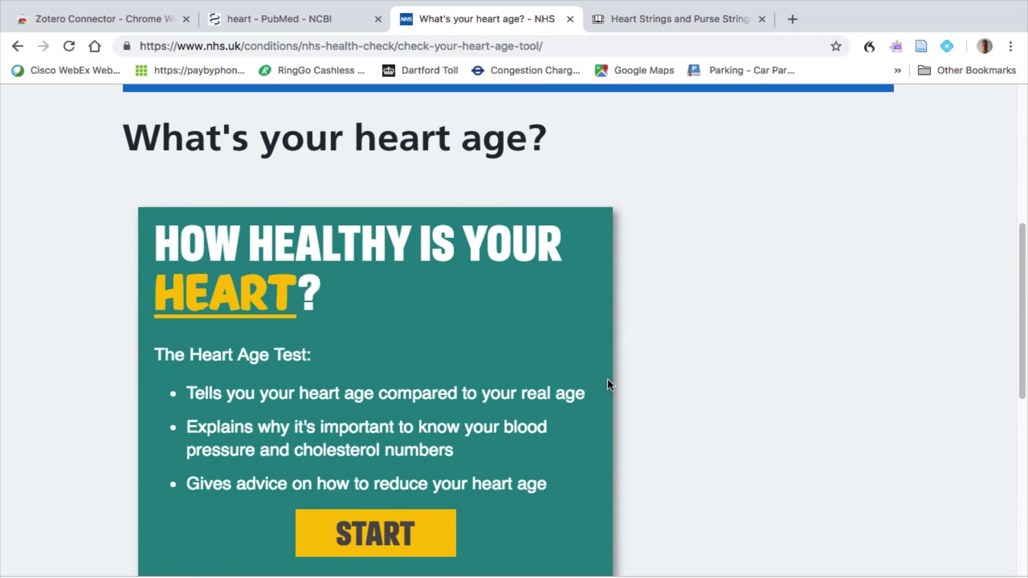
pyautogui.moveTo(154, 351); pyautogui.dragTo(557, 501)
pyautogui.press('super+c')
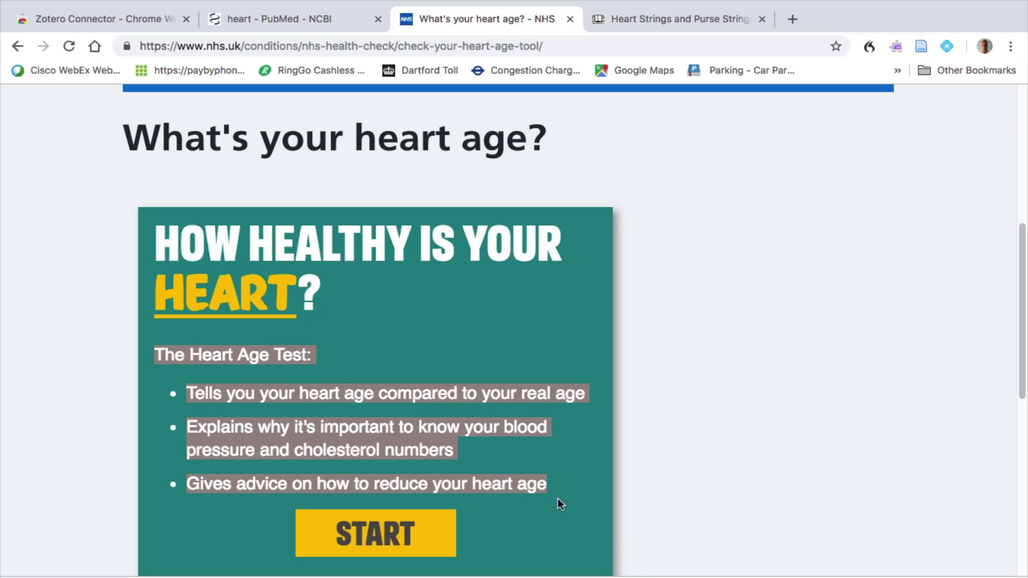
# Step: Switch to Zotero and add a note containing the copied Heart Age Test text to the "What's your heart age?" item
pyautogui.hotkey('ctrl', 'Up')
pyautogui.click(401, 464)
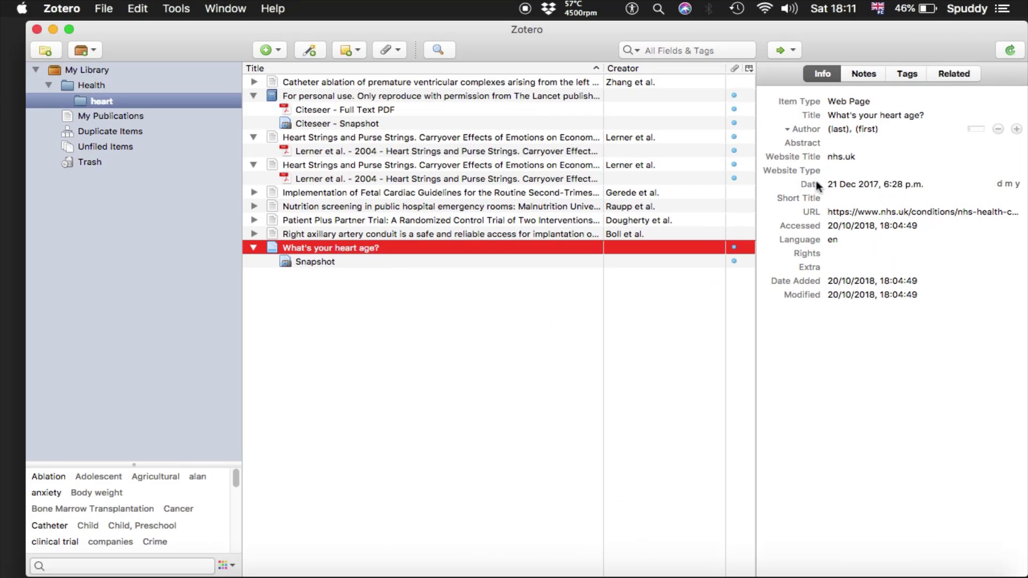
pyautogui.click(859, 73)
pyautogui.click(838, 98)
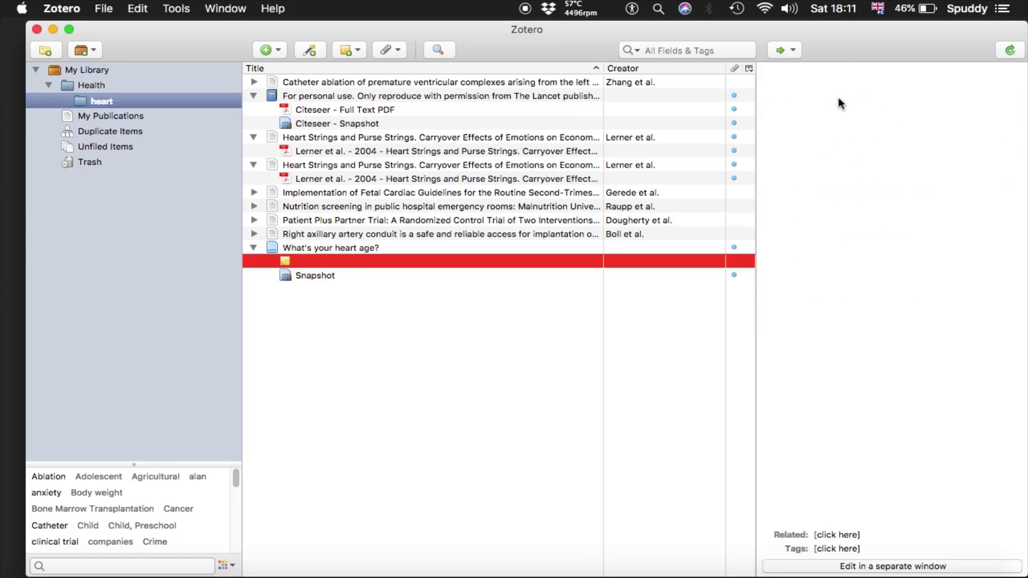
pyautogui.press('super+v')
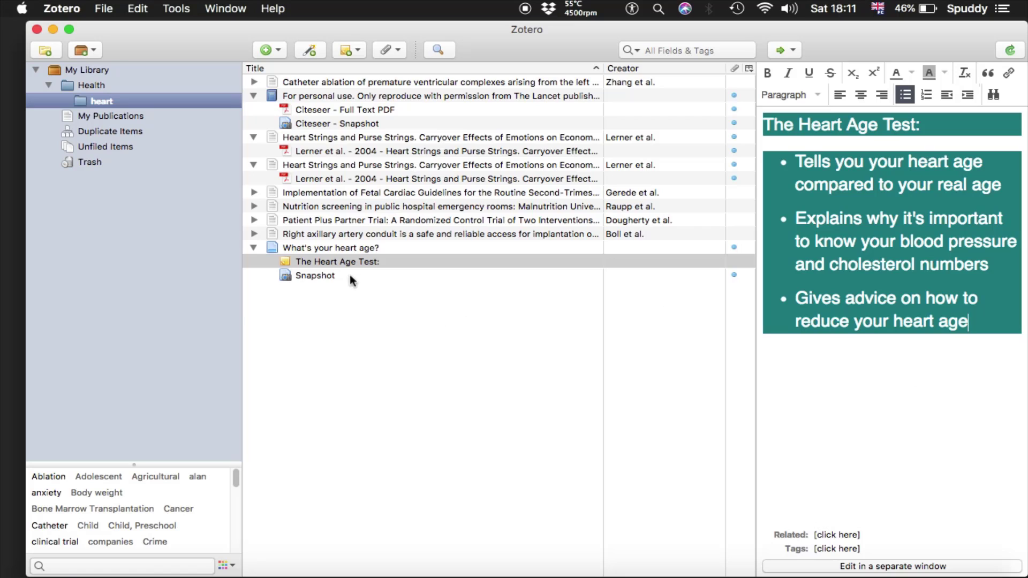
# Step: Reopen "The Heart Age Test:" note and look at the options for inserting a link, without adding one
pyautogui.click(329, 246)
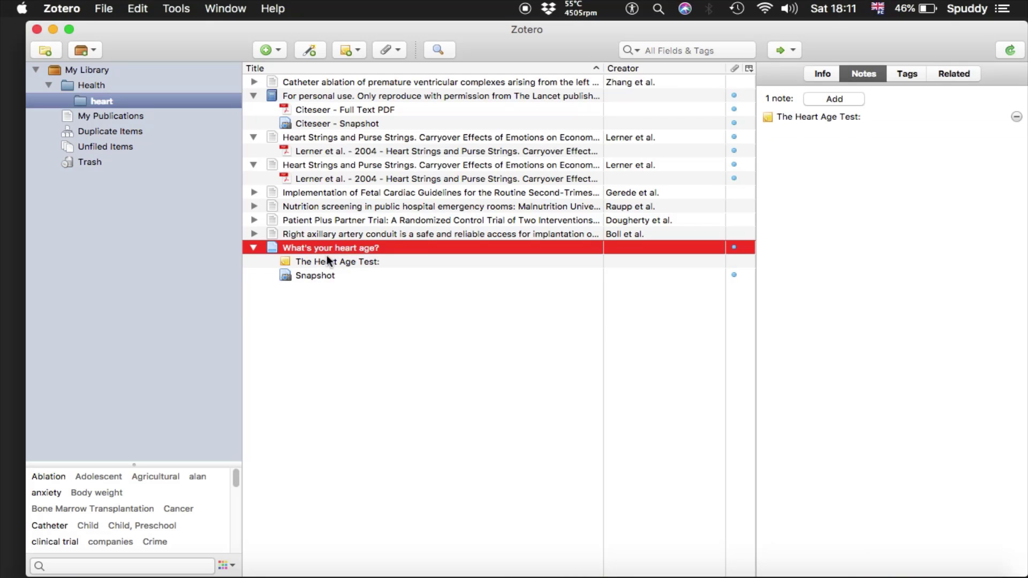
pyautogui.click(324, 261)
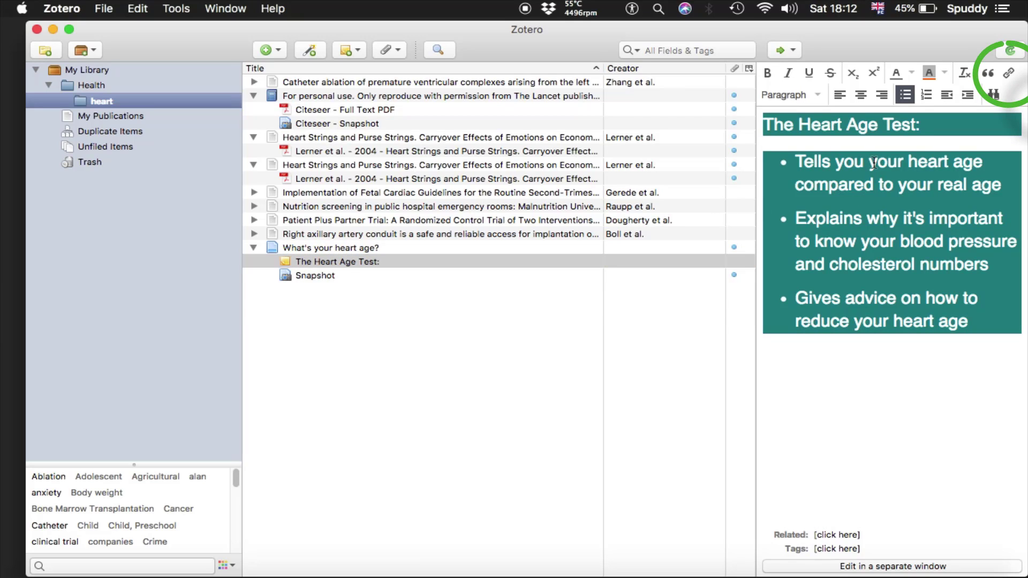
pyautogui.click(1010, 74)
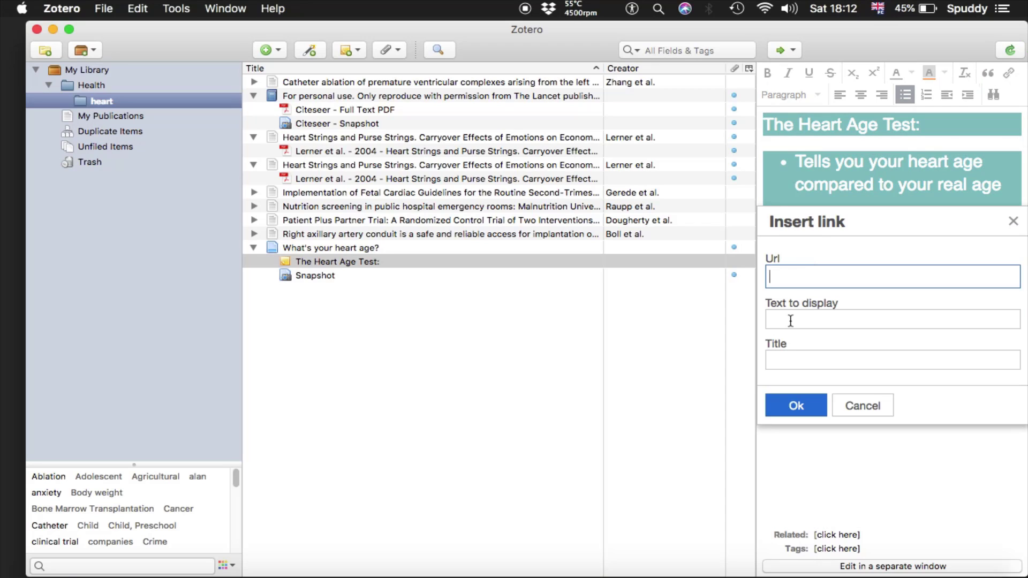
pyautogui.click(1012, 221)
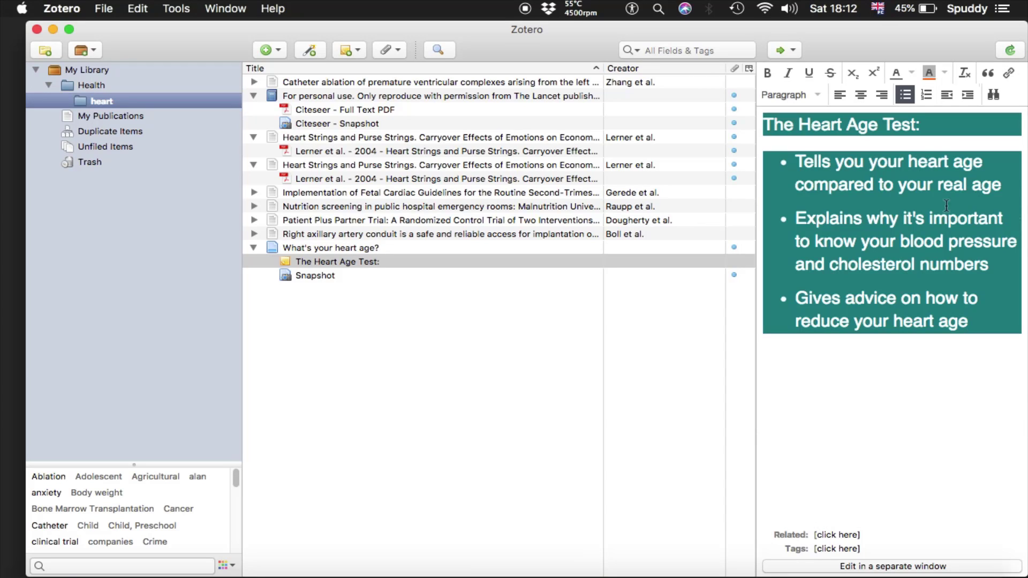
# Step: Add the tag "NHS" to the "What's your heart age?" item, discarding the extra empty tag entry
pyautogui.click(348, 248)
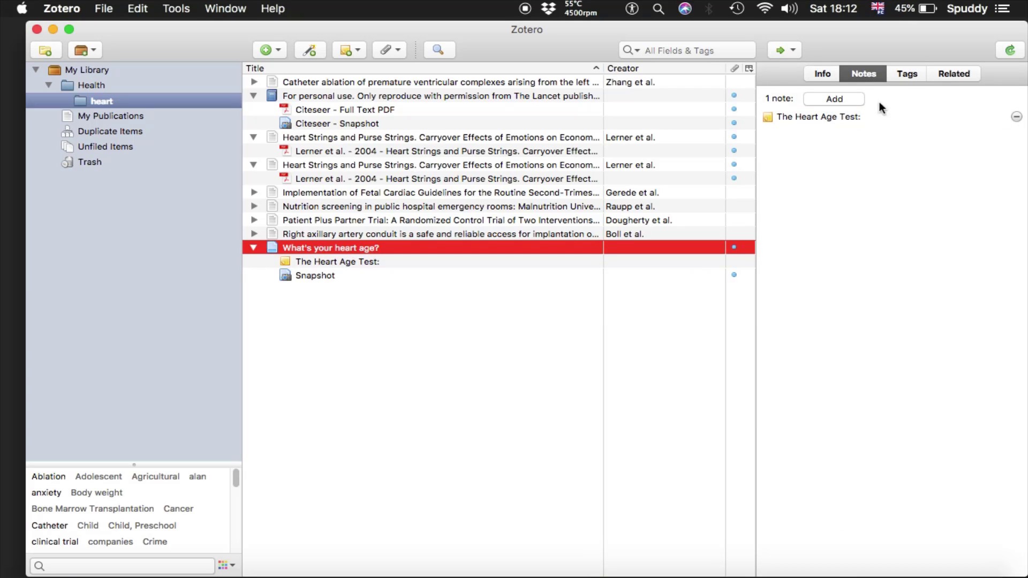
pyautogui.click(909, 75)
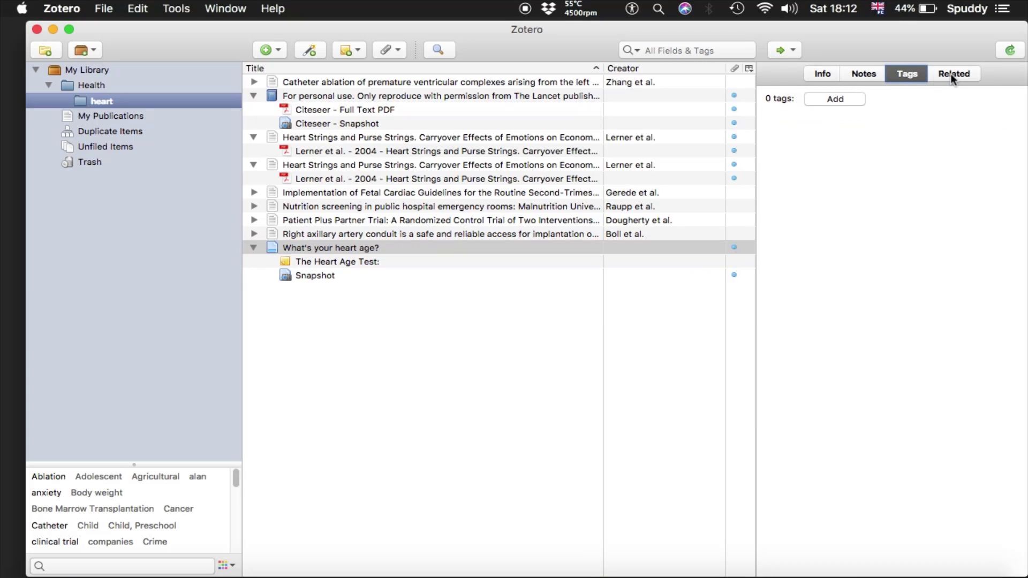
pyautogui.click(950, 73)
pyautogui.click(906, 73)
pyautogui.click(834, 101)
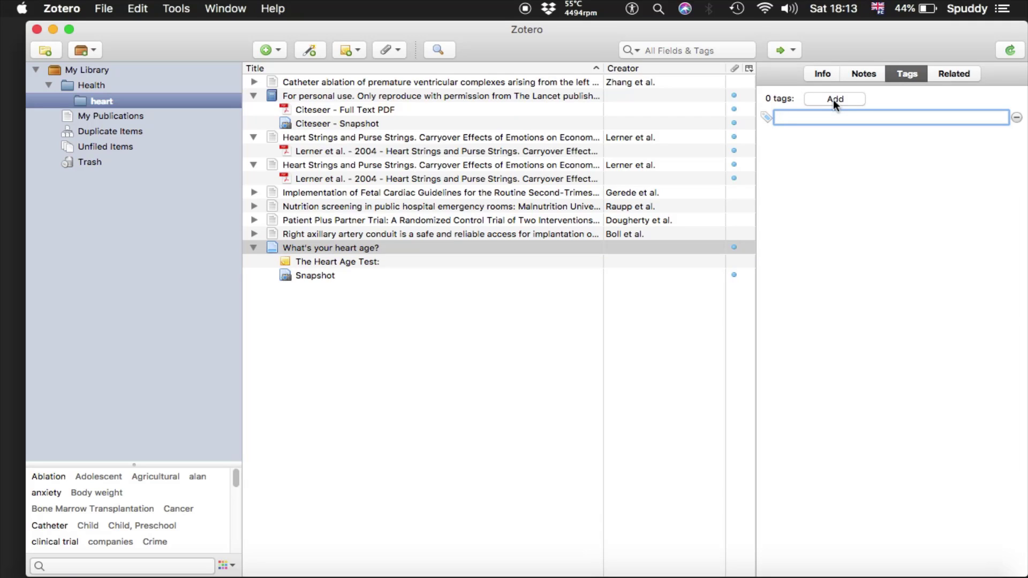
pyautogui.write('NHS')
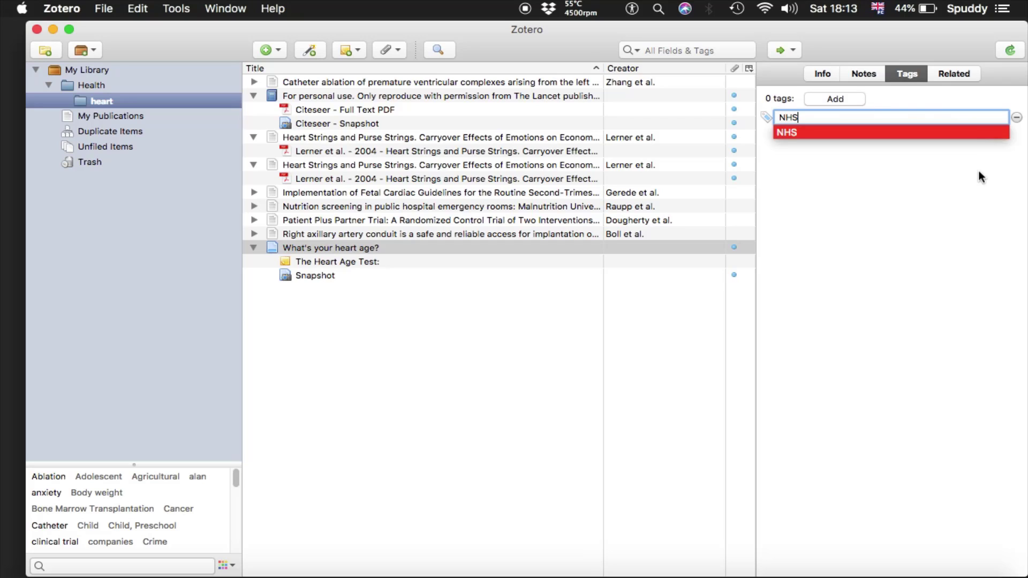
pyautogui.click(972, 132)
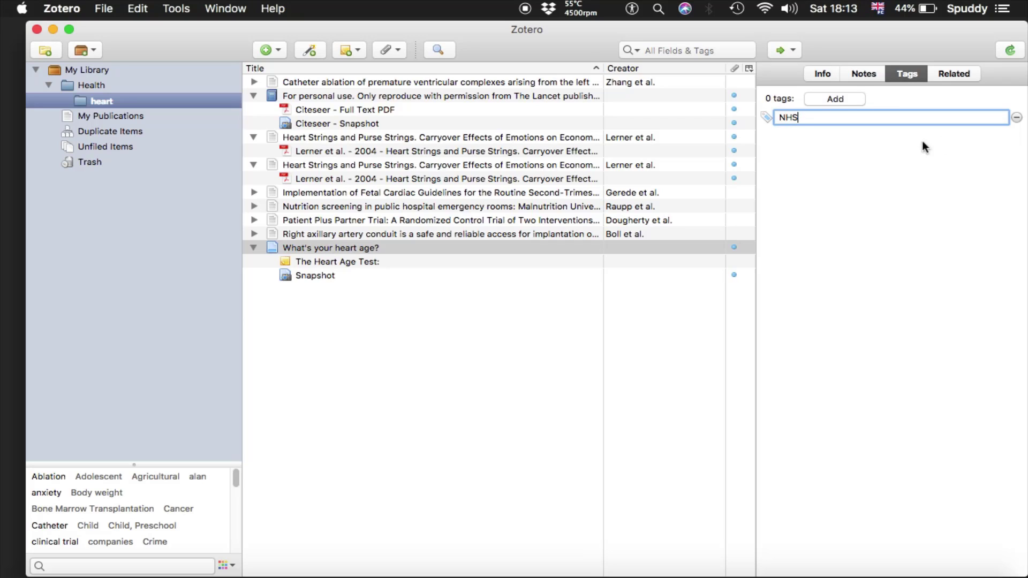
pyautogui.click(833, 98)
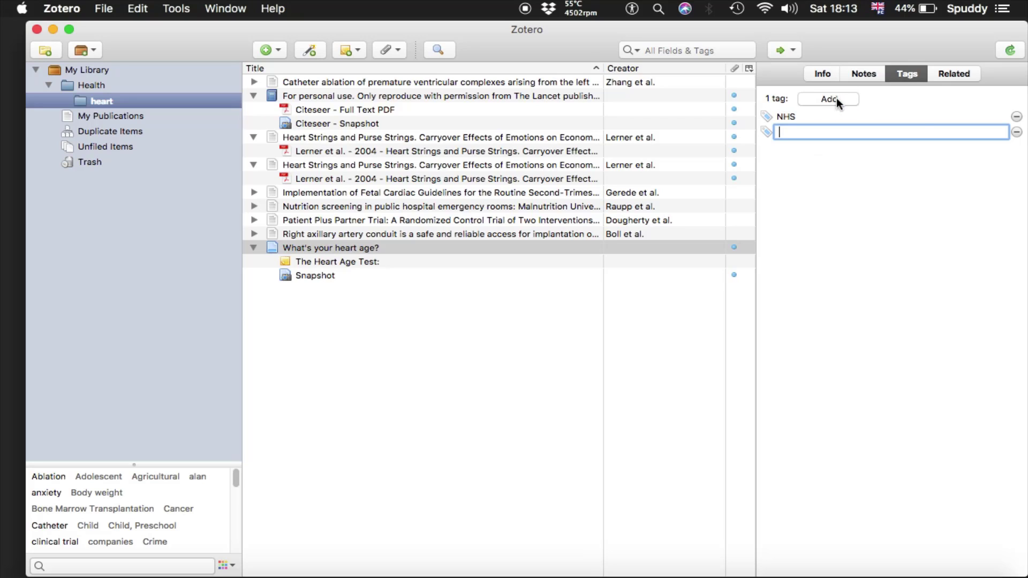
pyautogui.click(1016, 133)
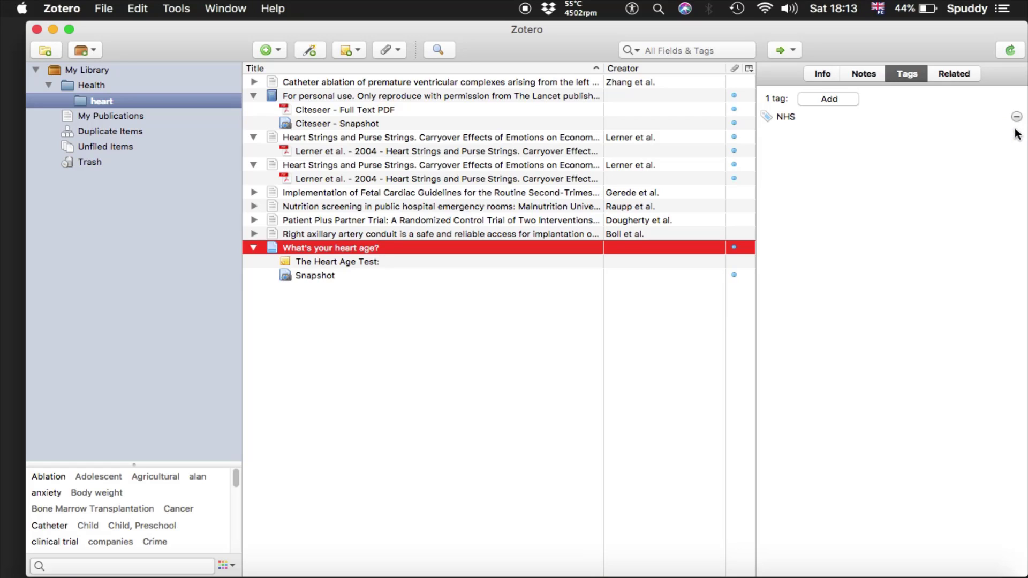
# Step: Relate the first "Heart Strings and Purse Strings" entry to the "What's your heart age?" item and review its tags and related items
pyautogui.click(946, 75)
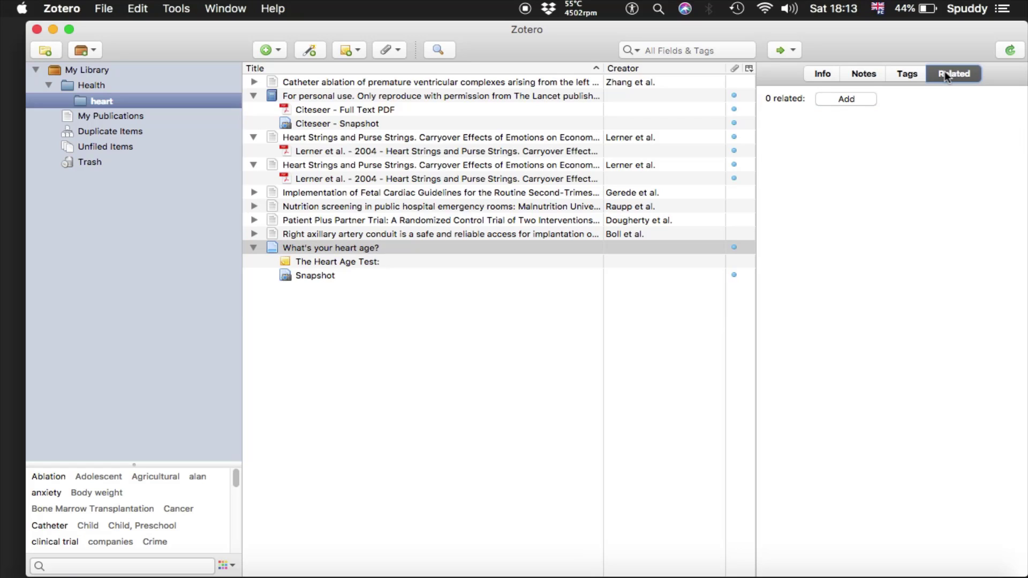
pyautogui.click(840, 98)
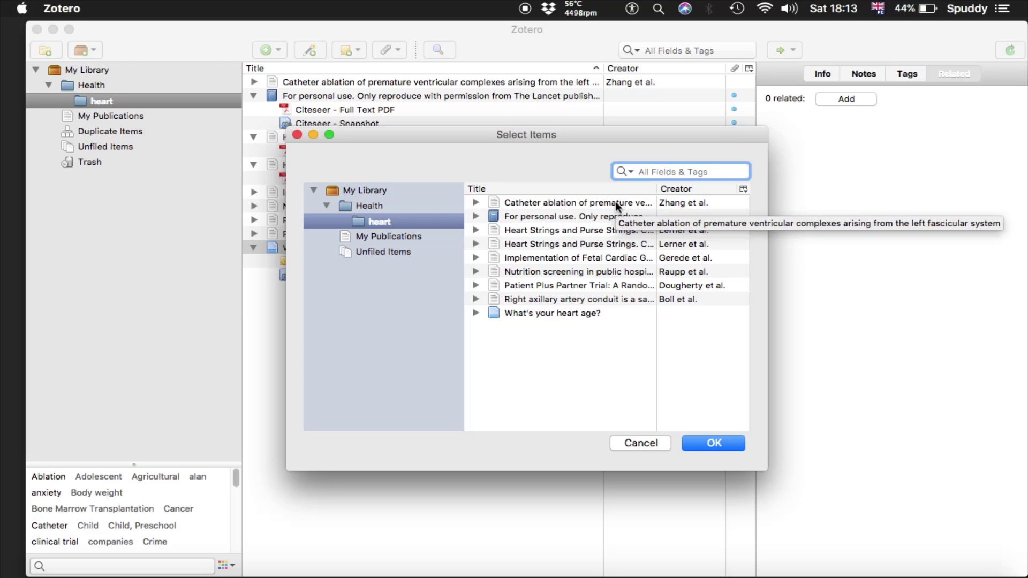
pyautogui.click(524, 230)
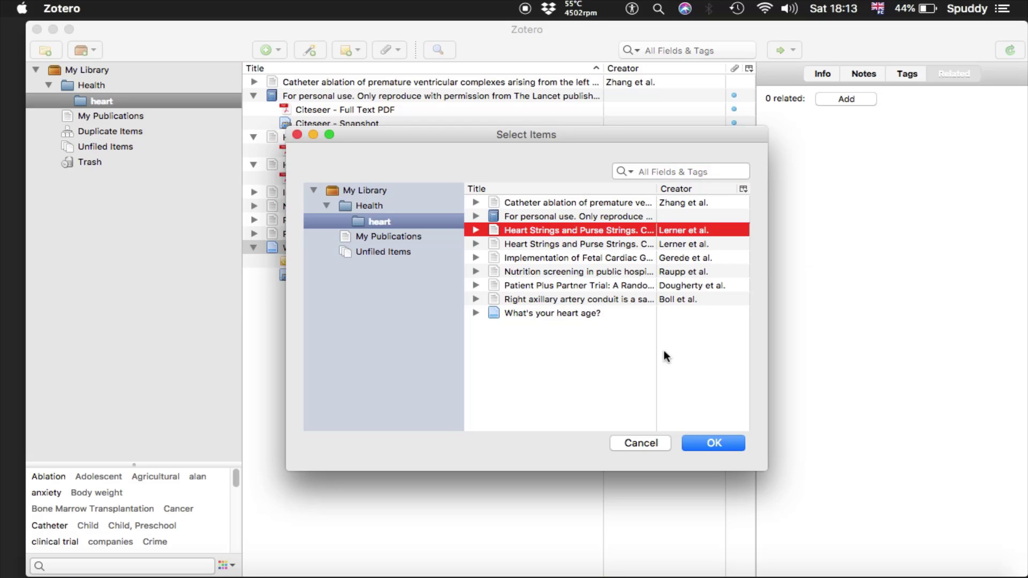
pyautogui.click(713, 443)
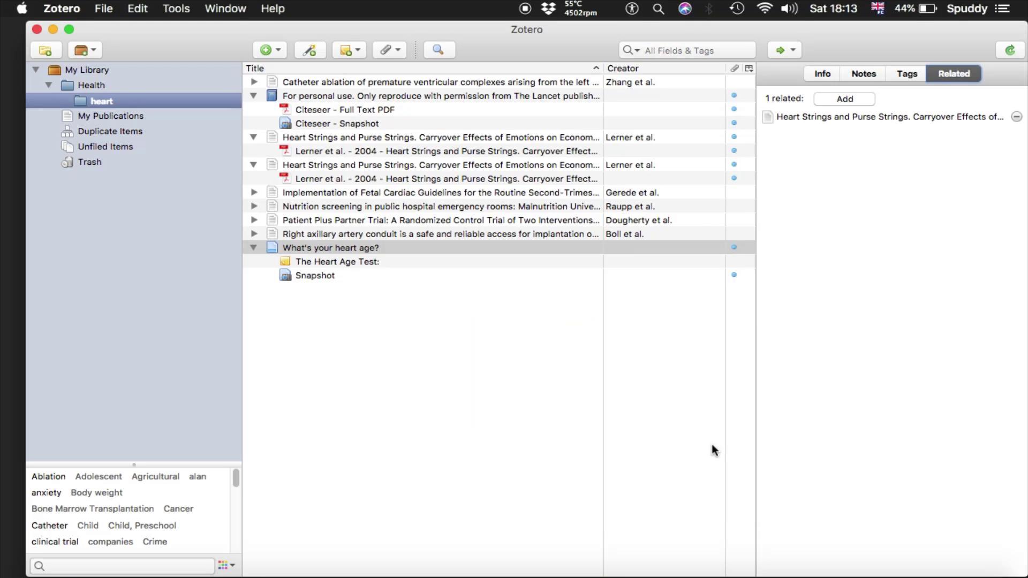
pyautogui.click(905, 74)
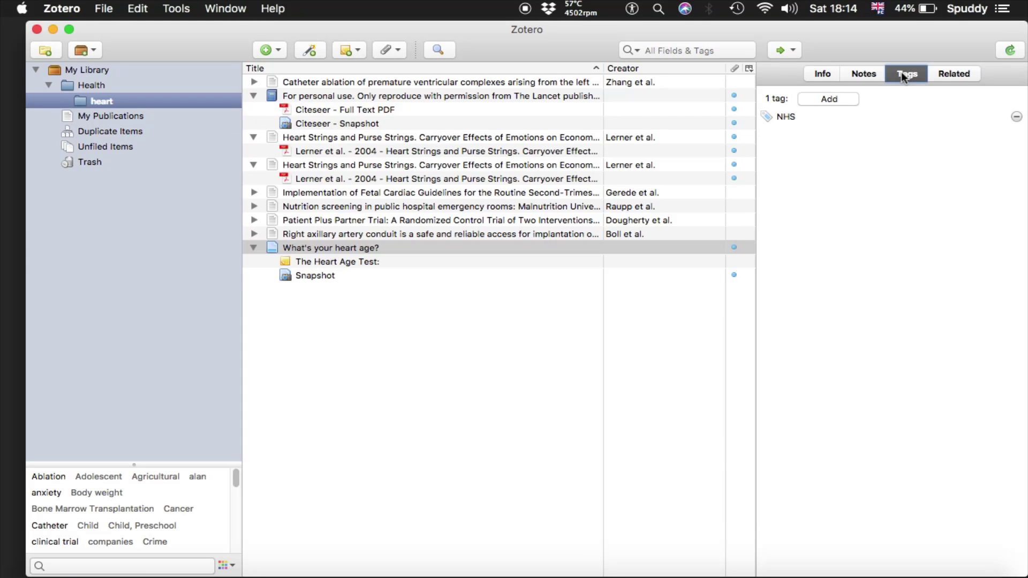
pyautogui.click(952, 73)
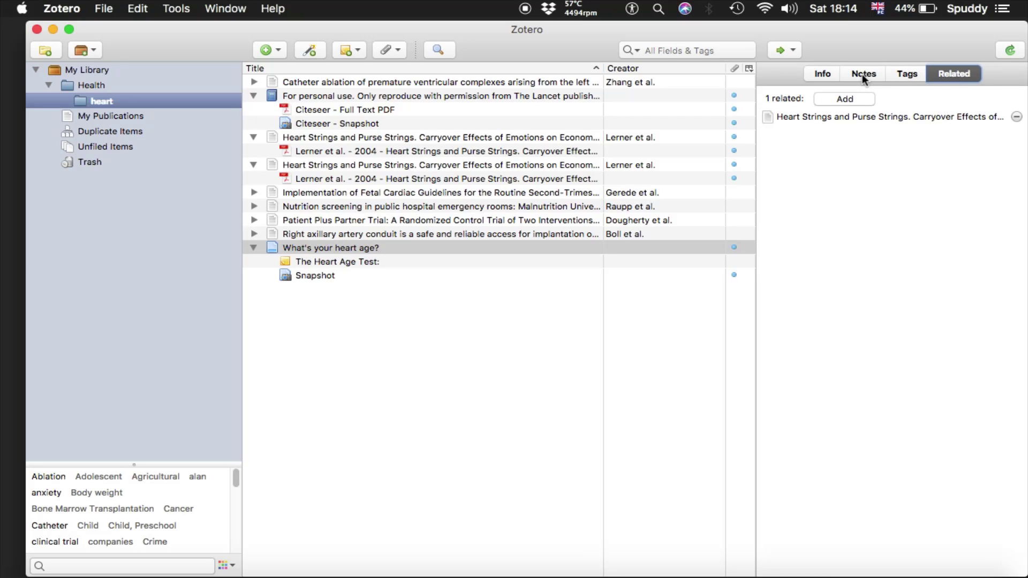
pyautogui.click(836, 116)
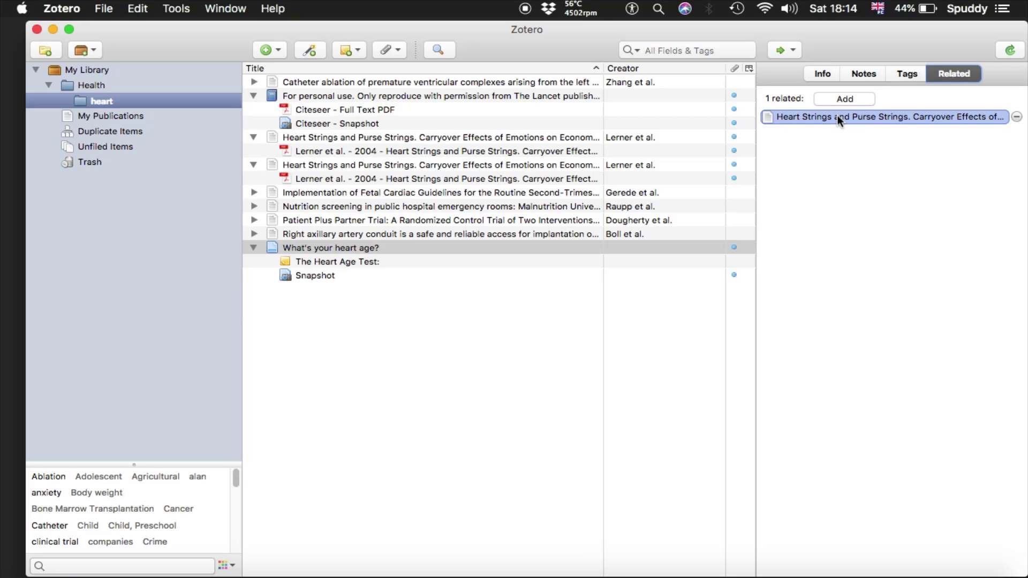
pyautogui.click(903, 75)
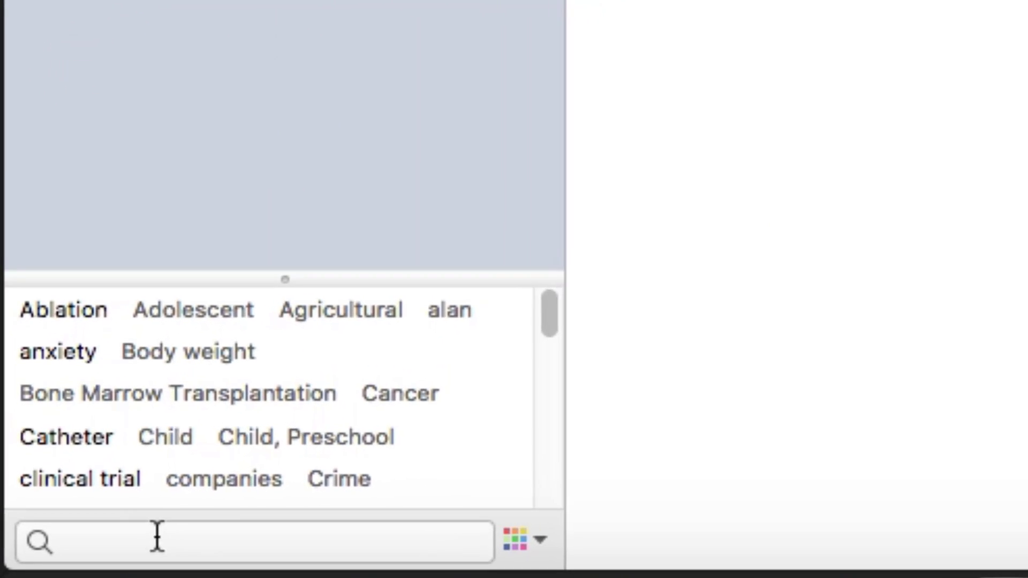
# Step: Search the tags for "NHS", filter the heart collection by that tag, and return to the collection's full item list
pyautogui.click(118, 531)
pyautogui.write('NH')
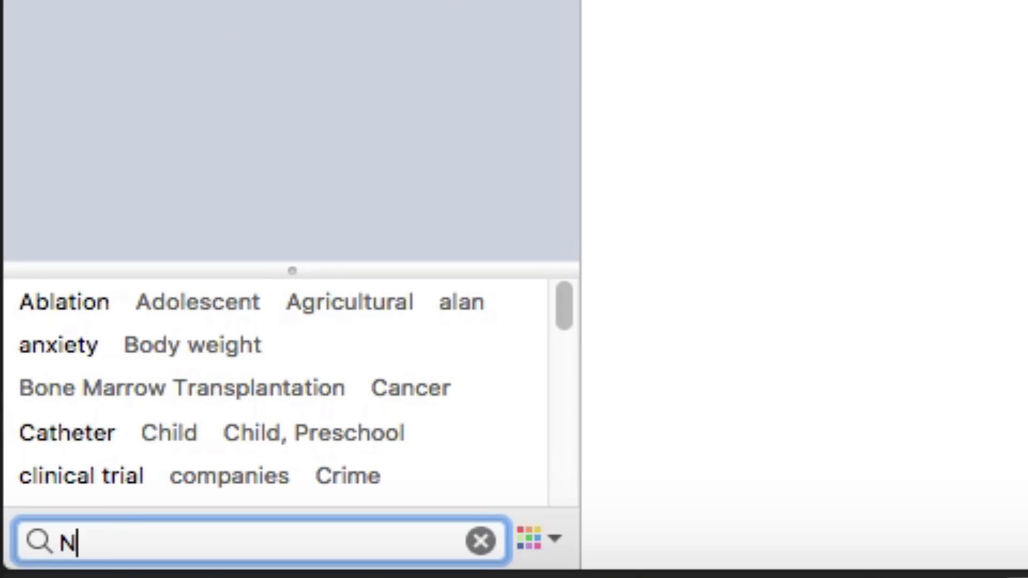
pyautogui.write('S')
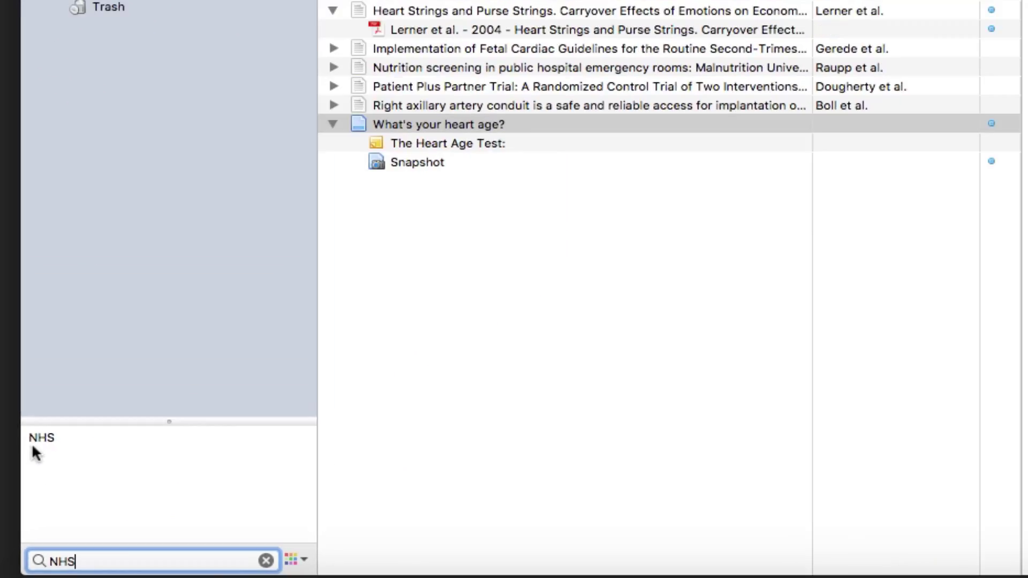
pyautogui.click(39, 303)
pyautogui.click(39, 477)
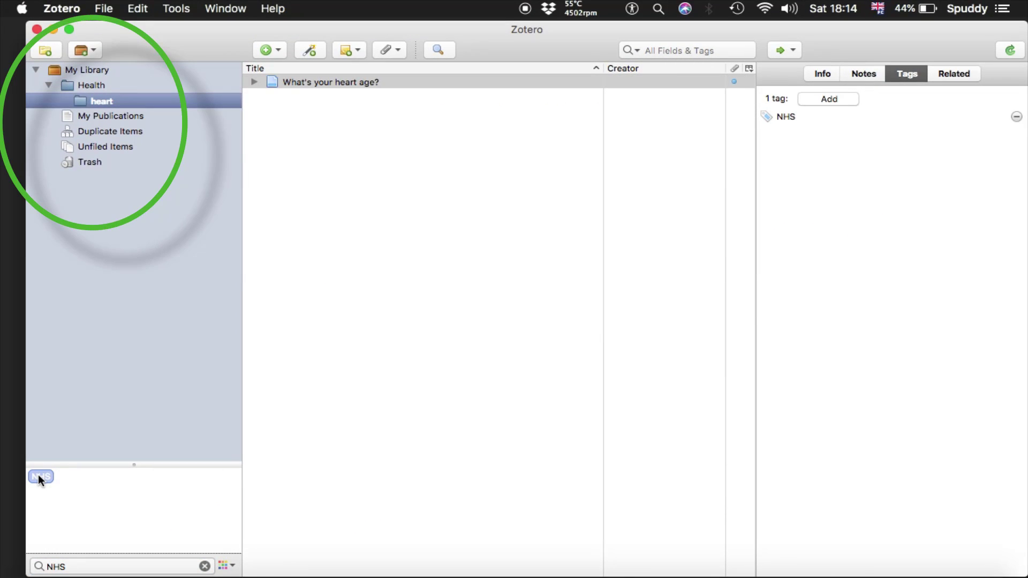
pyautogui.click(91, 86)
pyautogui.click(92, 102)
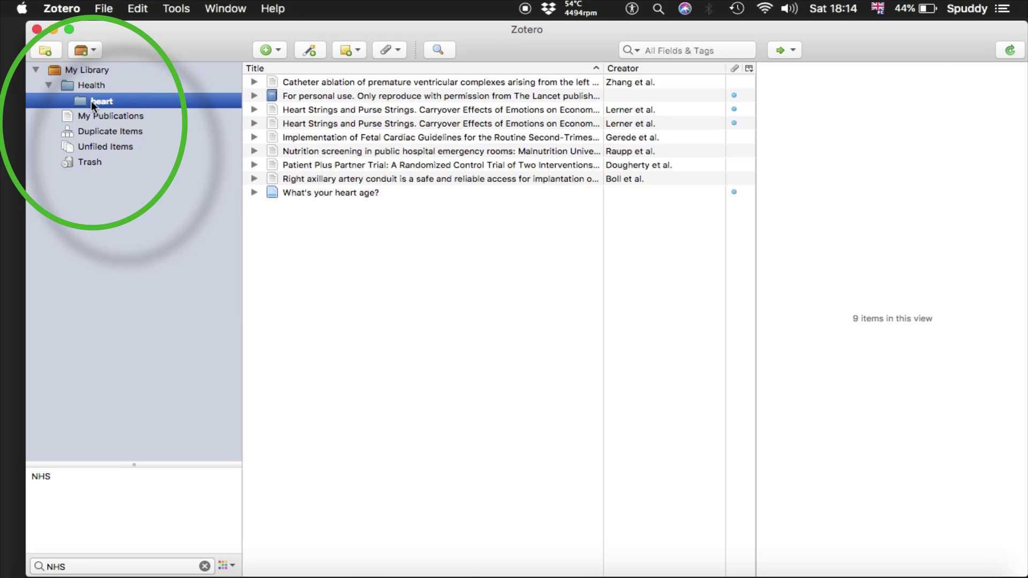
# Step: Create a standalone note in the heart collection with the text "HEART ISSUES"
pyautogui.click(397, 50)
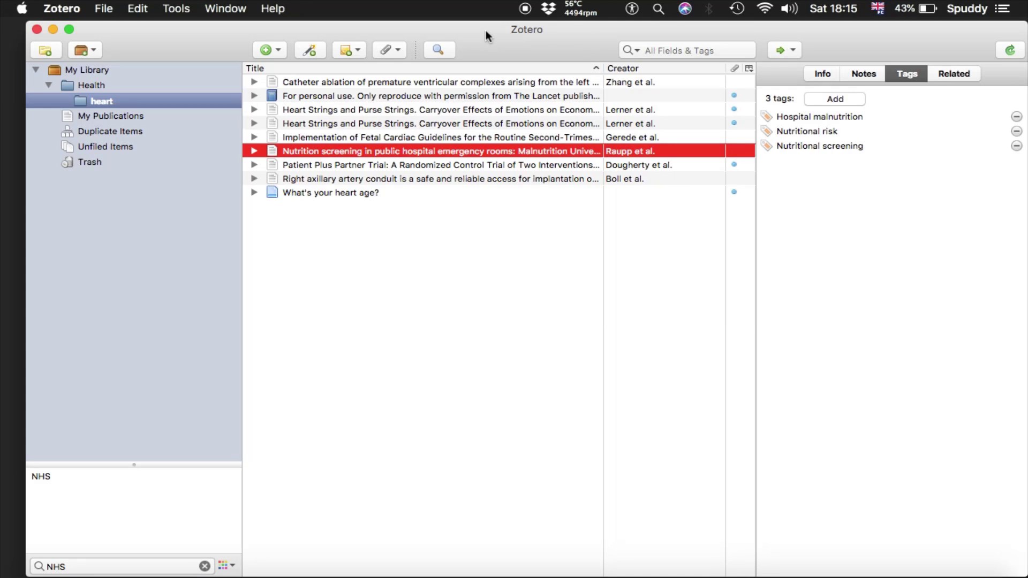
pyautogui.click(342, 123)
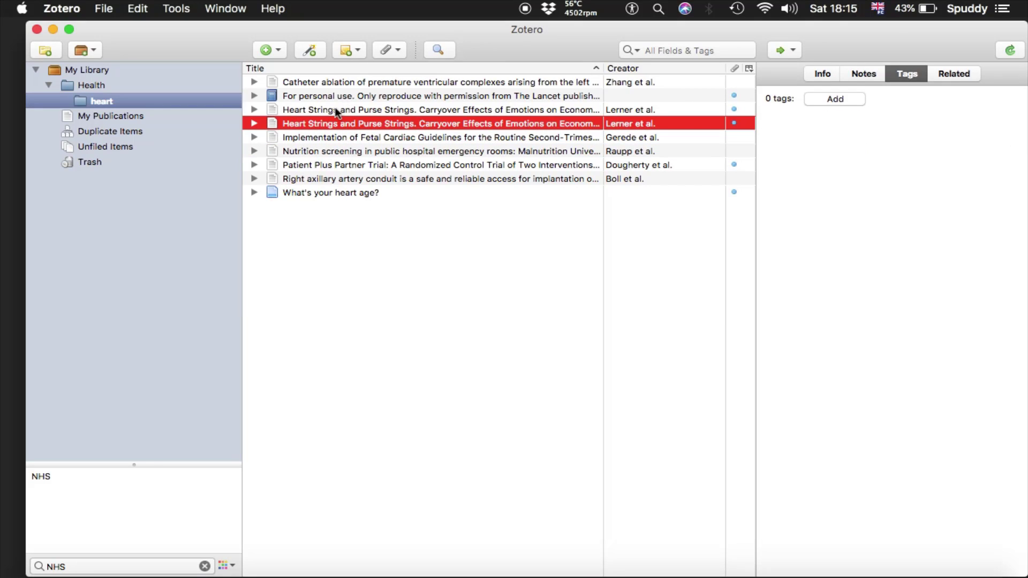
pyautogui.click(357, 51)
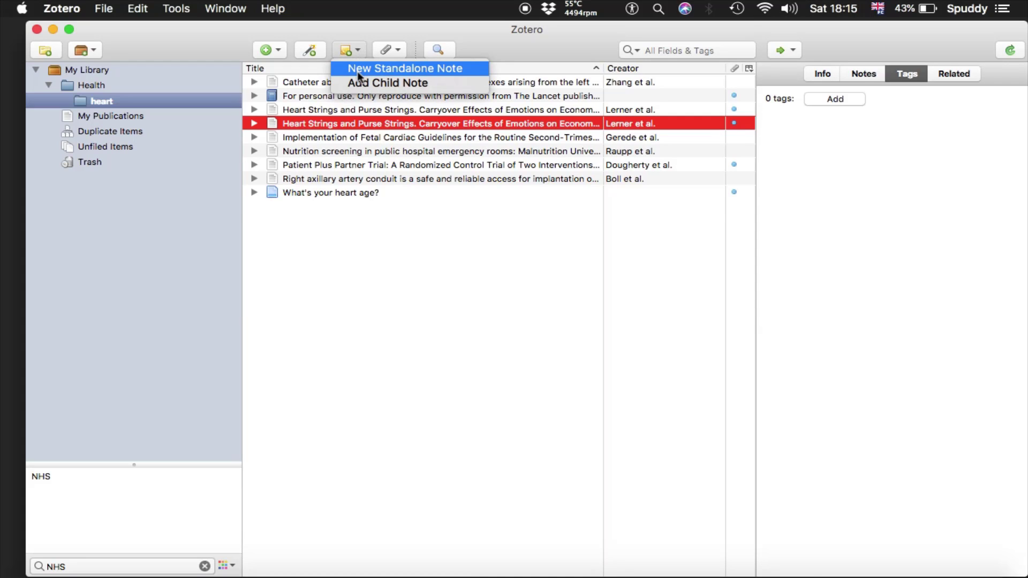
pyautogui.click(358, 73)
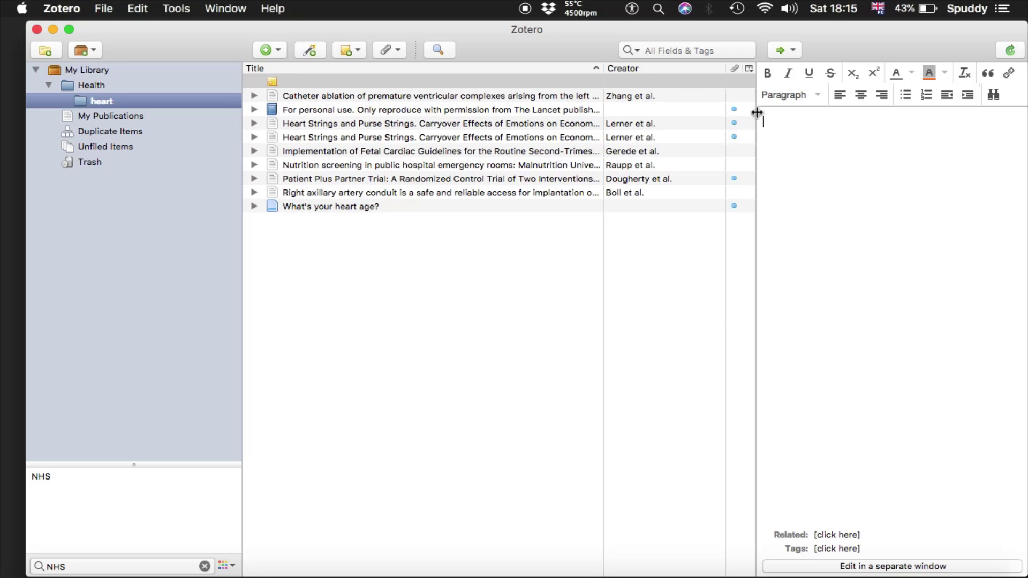
pyautogui.write('HEART ISSUES')
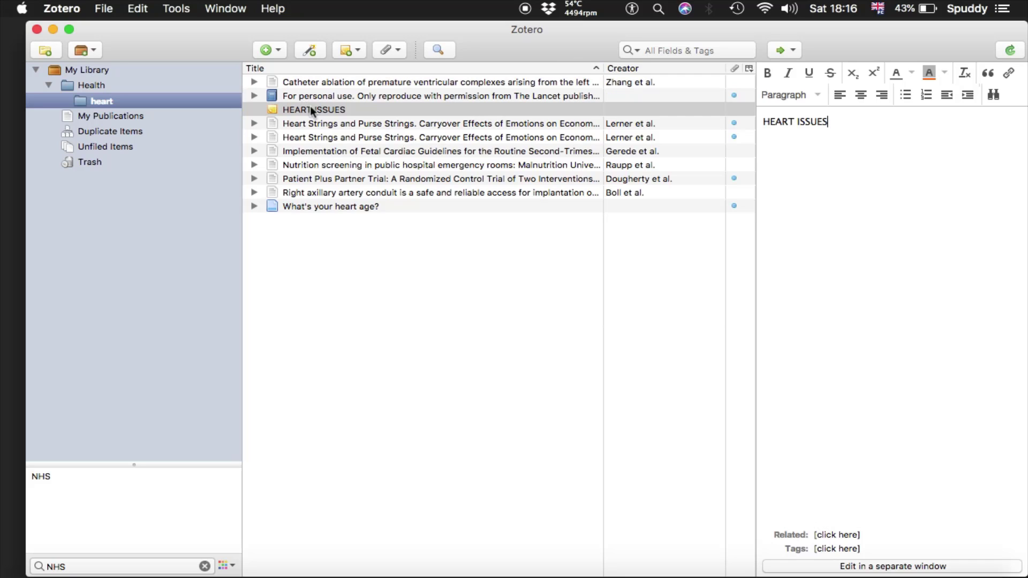
# Step: Add a child note with the text "HEART ISSUES 2" to the "For personal use" Lancet book item
pyautogui.click(311, 109)
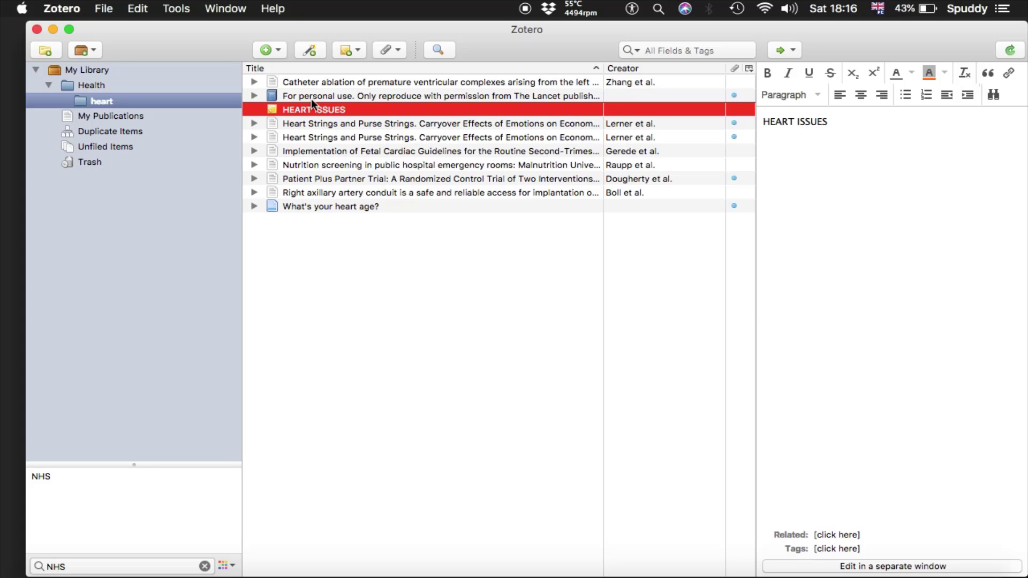
pyautogui.click(312, 96)
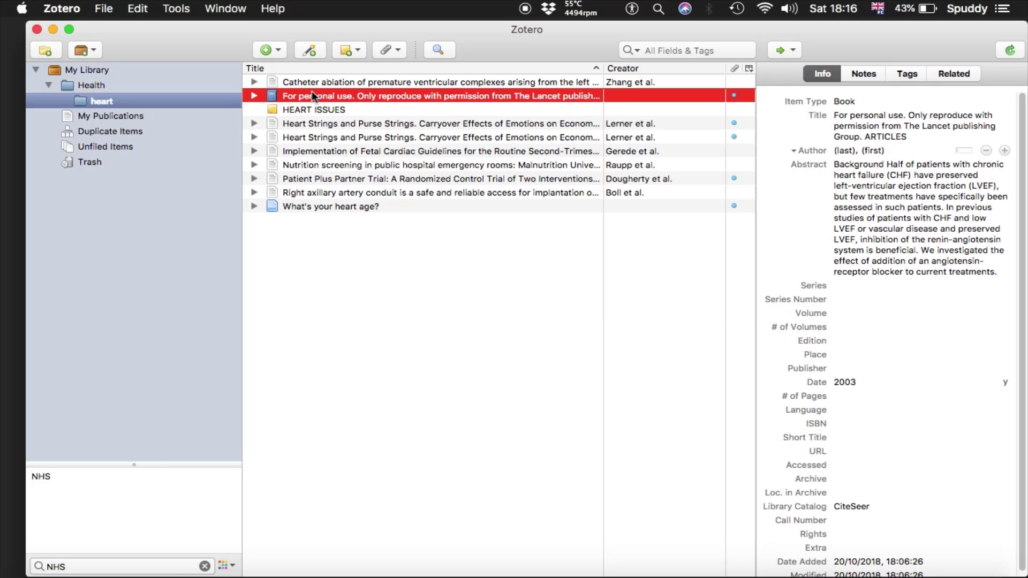
pyautogui.click(358, 49)
pyautogui.click(369, 82)
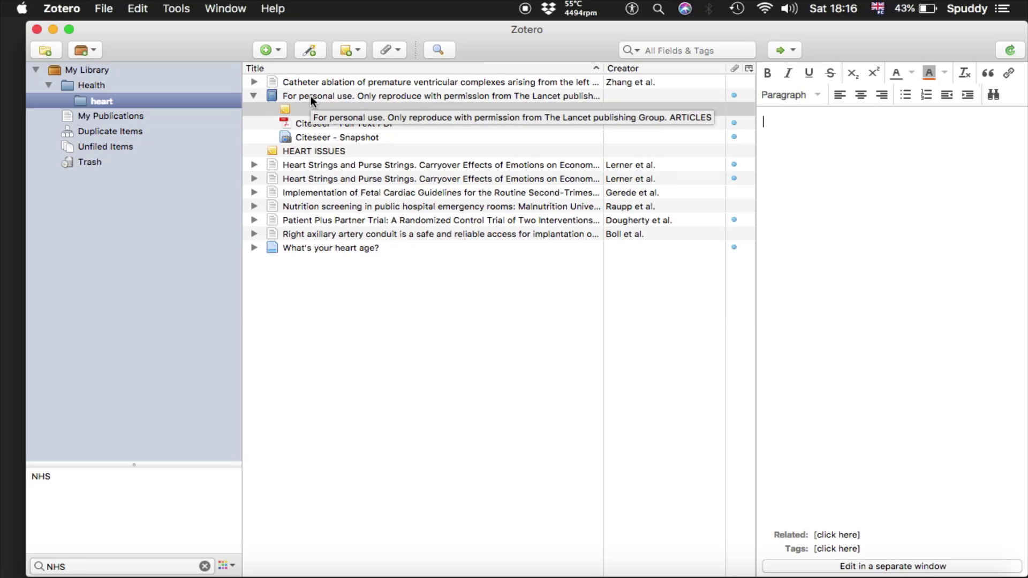
pyautogui.write('HEART ISSUES 2')
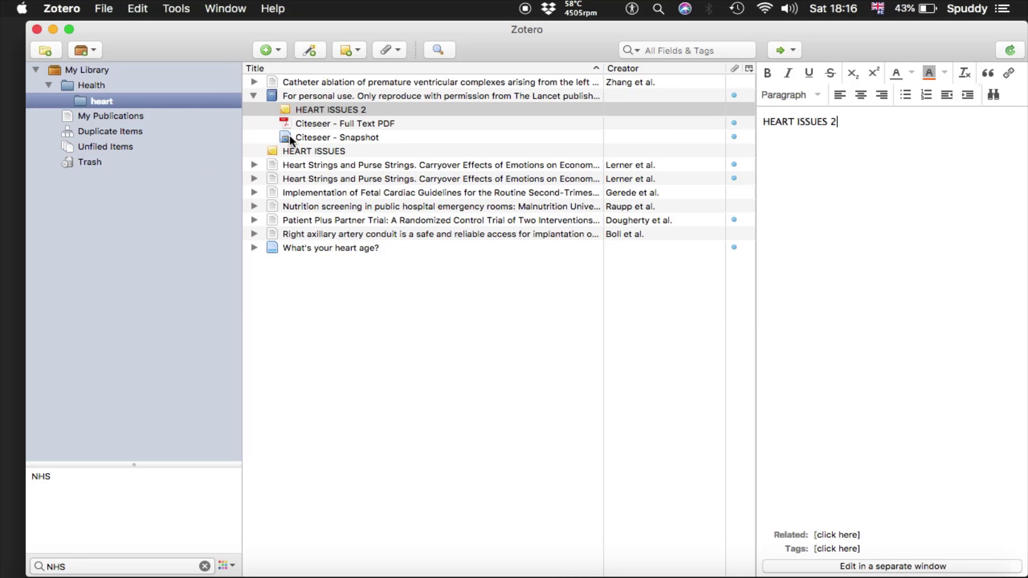
# Step: Add a blank Book item and a blank Book Section item to the heart collection
pyautogui.click(290, 137)
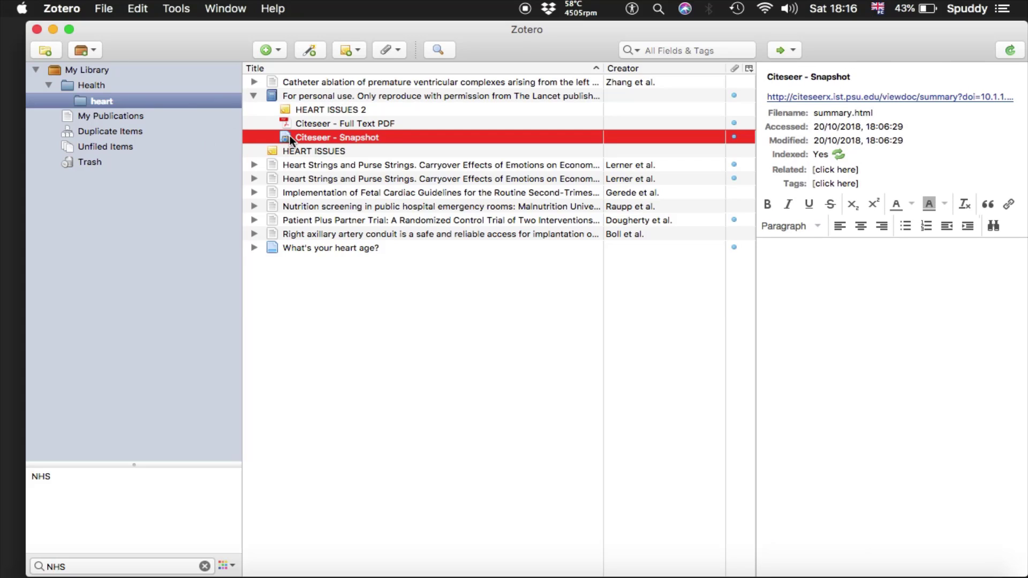
pyautogui.click(279, 50)
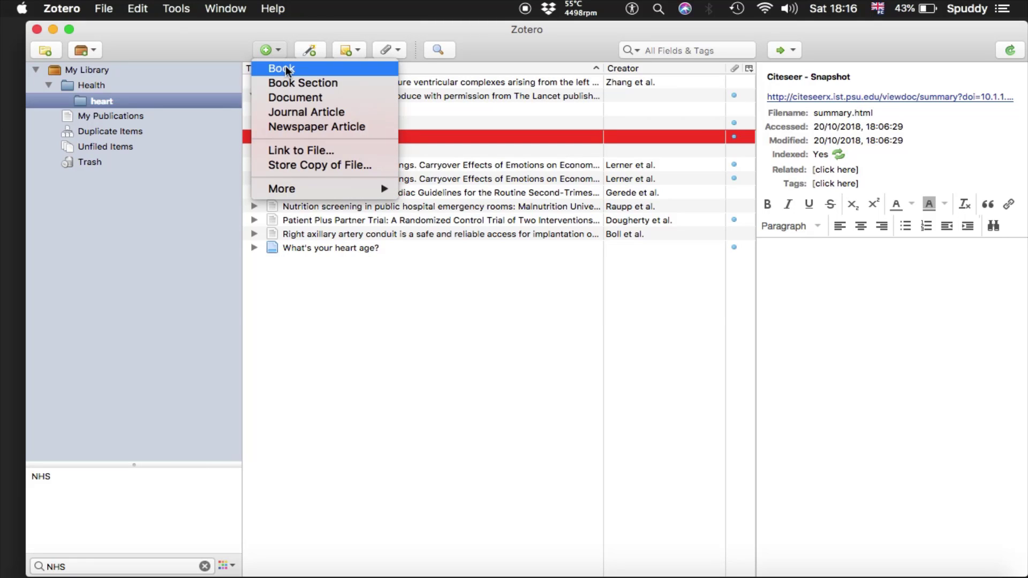
pyautogui.click(287, 70)
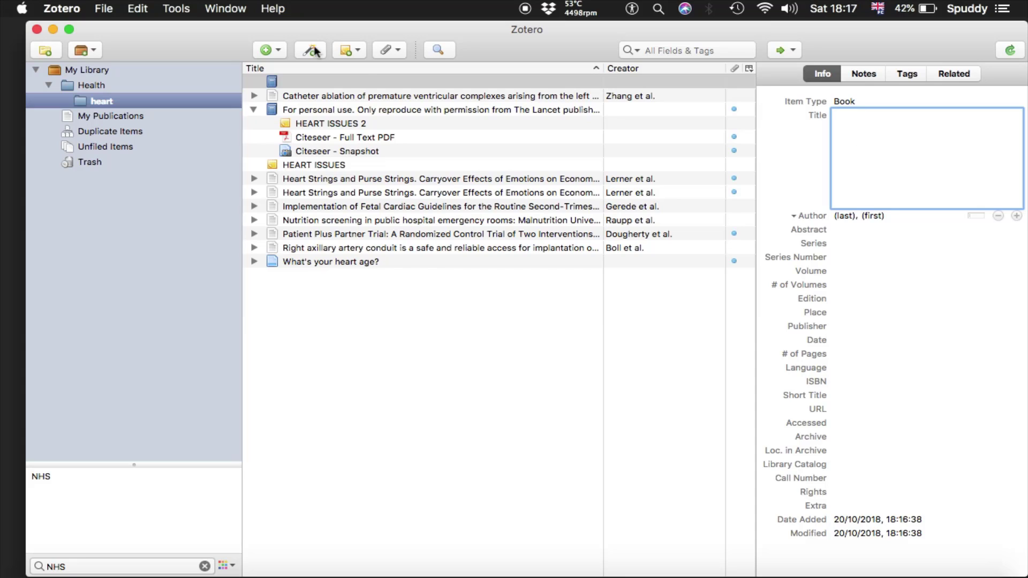
pyautogui.click(277, 49)
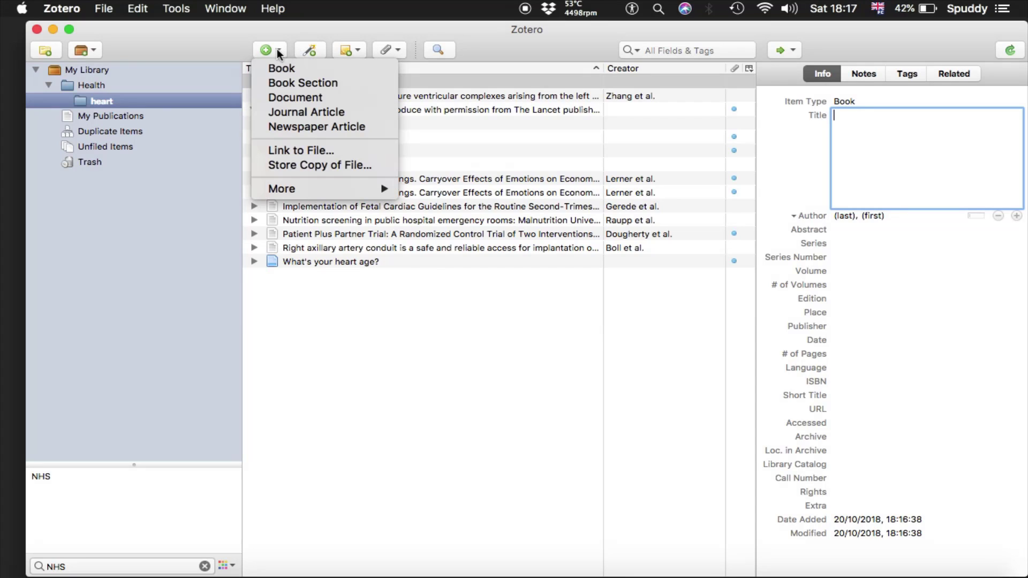
pyautogui.click(277, 82)
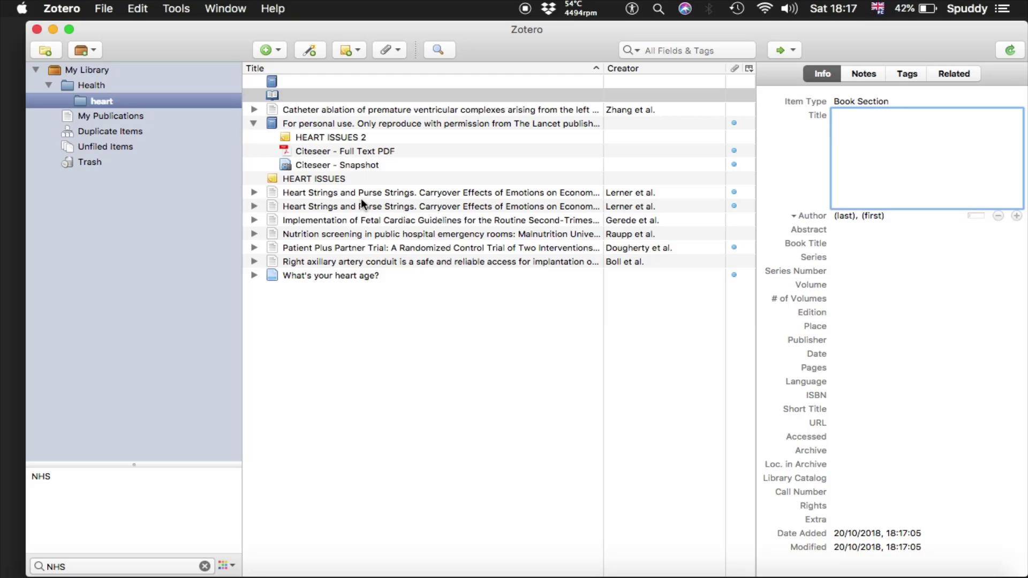
# Step: Generate a report from the standalone "HEART ISSUES" note, view it and close the report window
pyautogui.click(305, 177)
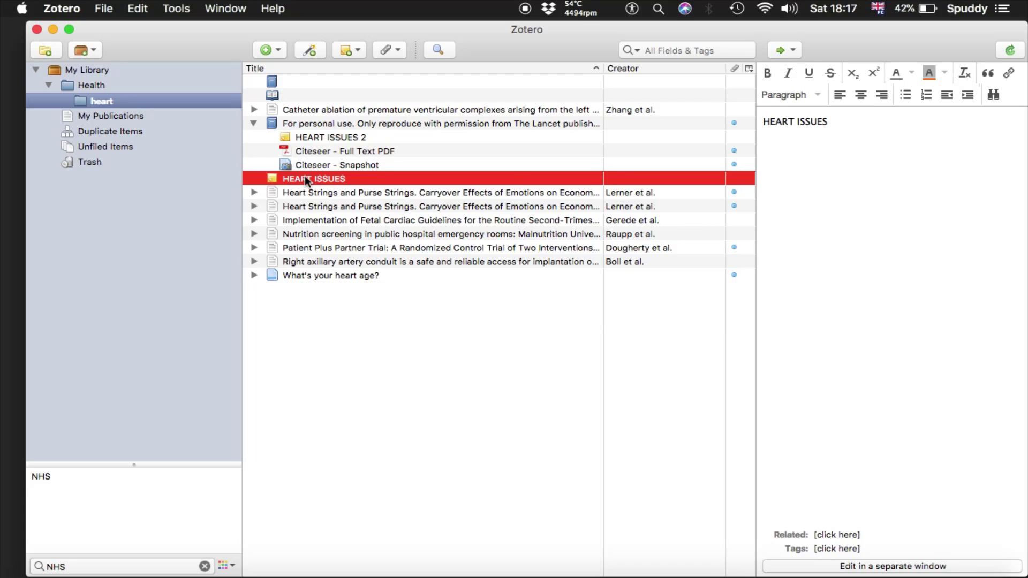
pyautogui.rightClick(305, 178)
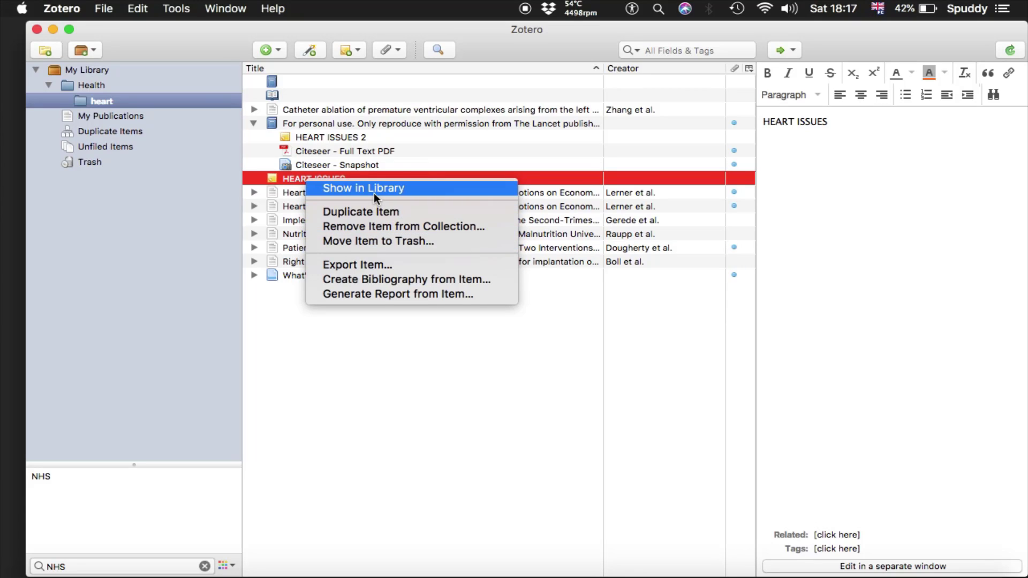
pyautogui.click(396, 296)
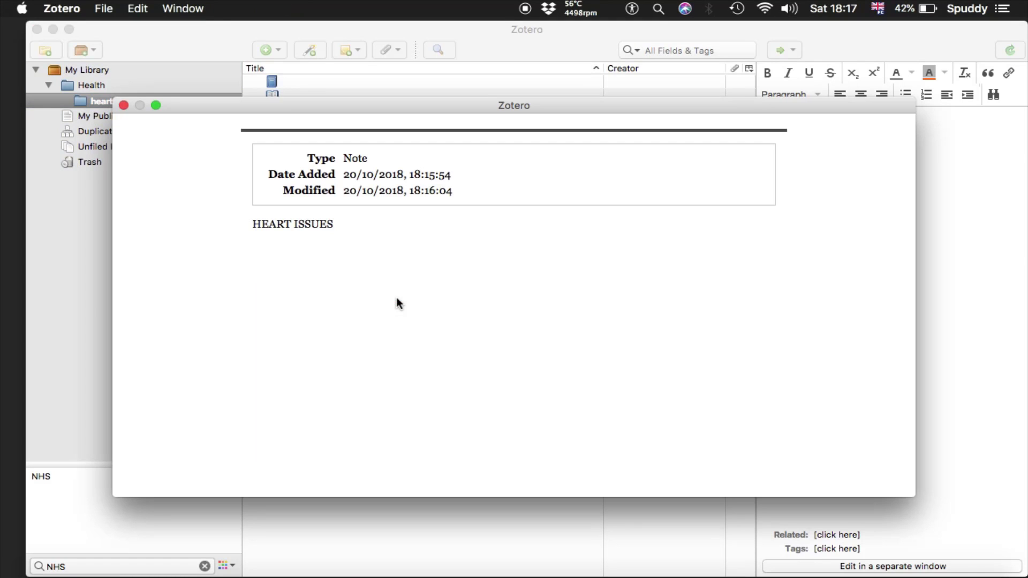
pyautogui.click(126, 103)
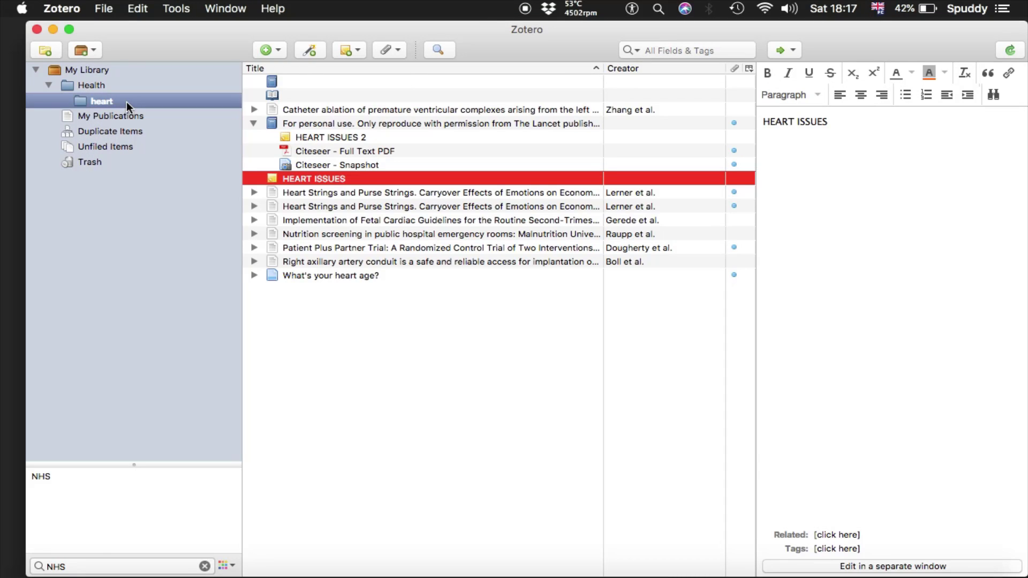
# Step: Switch to Word to check a blank document for the Zotero add-in, minimise it and return to Zotero
pyautogui.moveTo(723, 575)
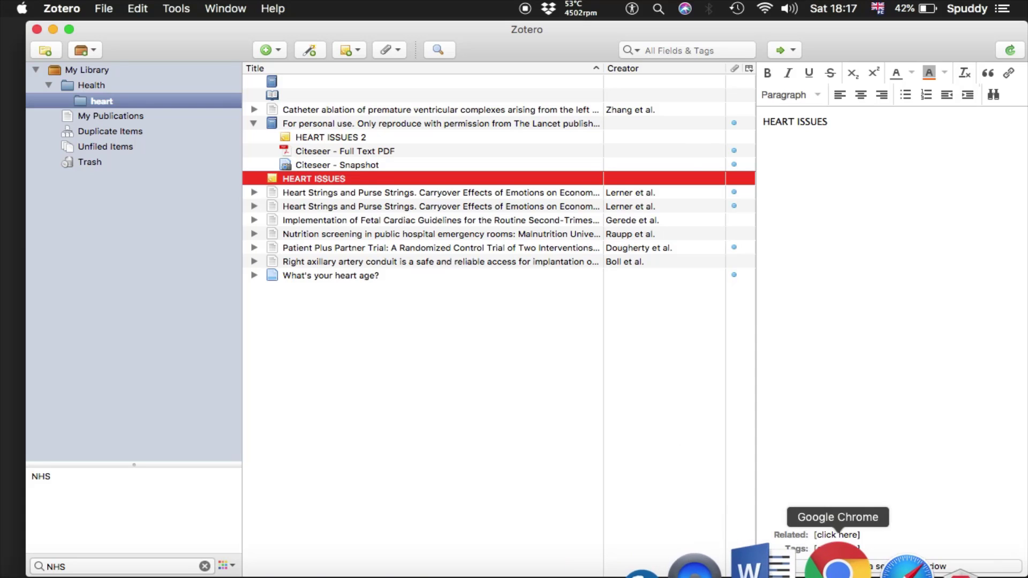
pyautogui.click(781, 557)
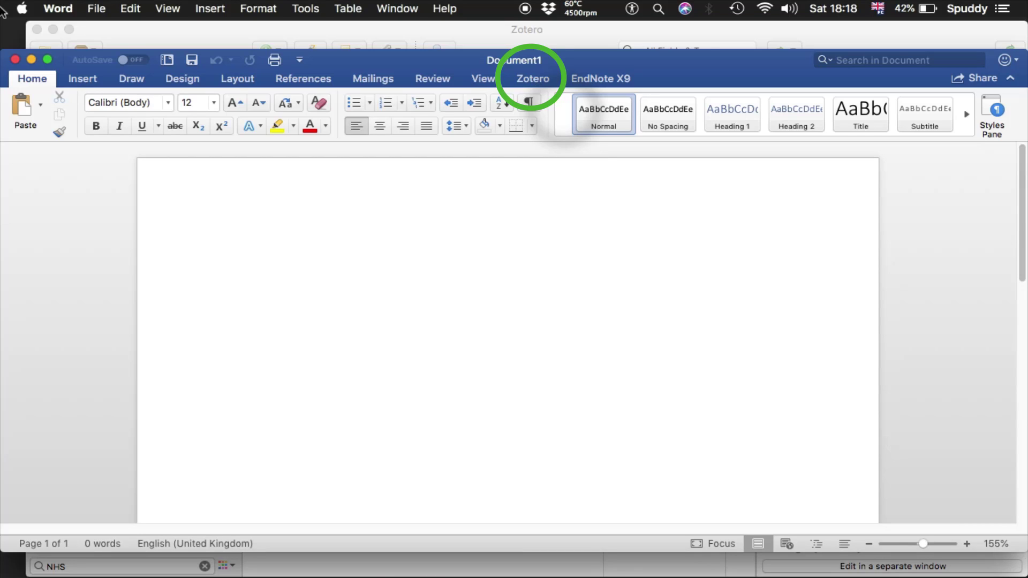
pyautogui.click(34, 60)
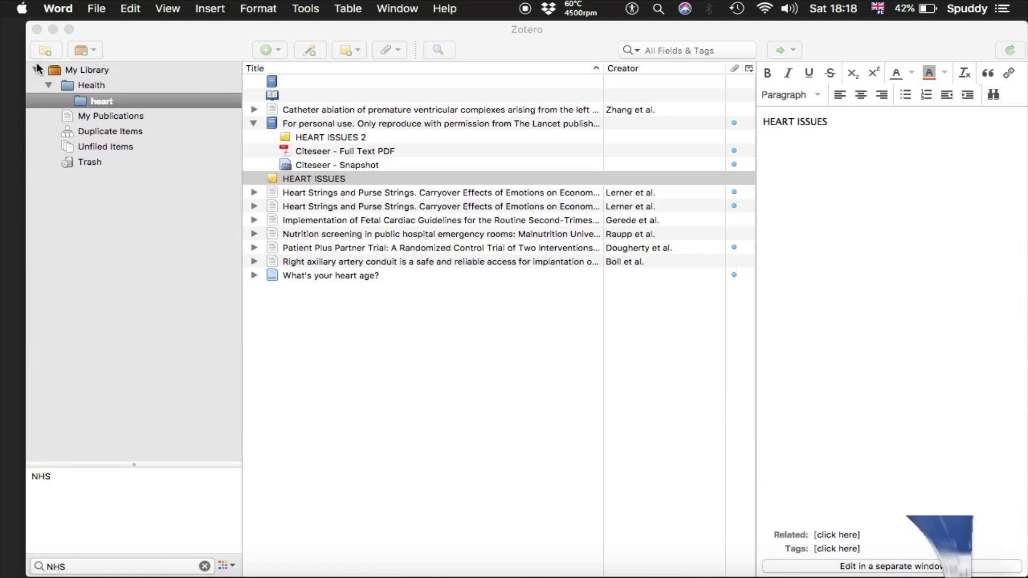
pyautogui.click(175, 50)
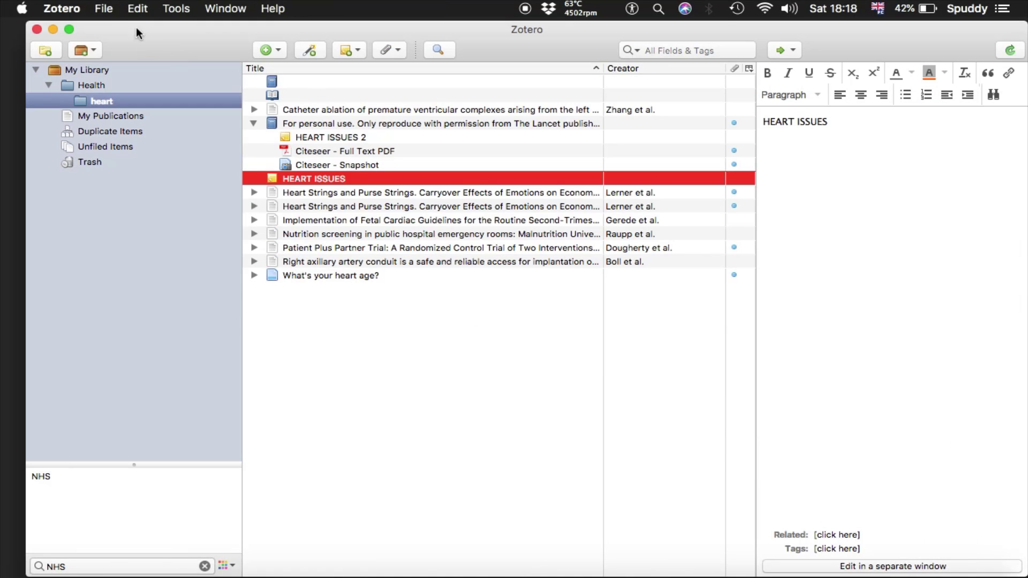
# Step: Install the Microsoft Word add-in from Zotero's Cite preferences for word processors and acknowledge the installation messages
pyautogui.click(68, 9)
pyautogui.click(86, 49)
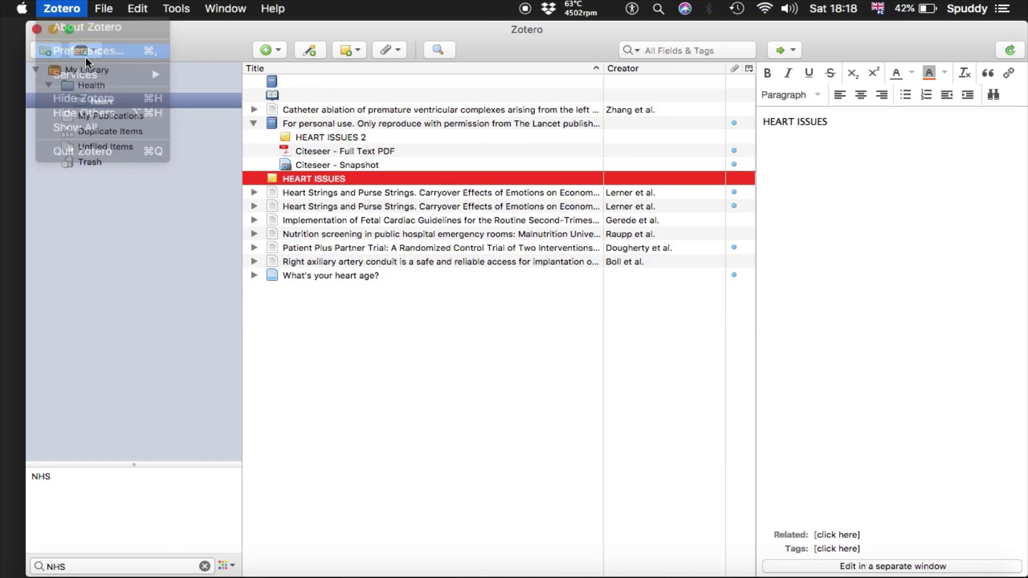
pyautogui.click(221, 54)
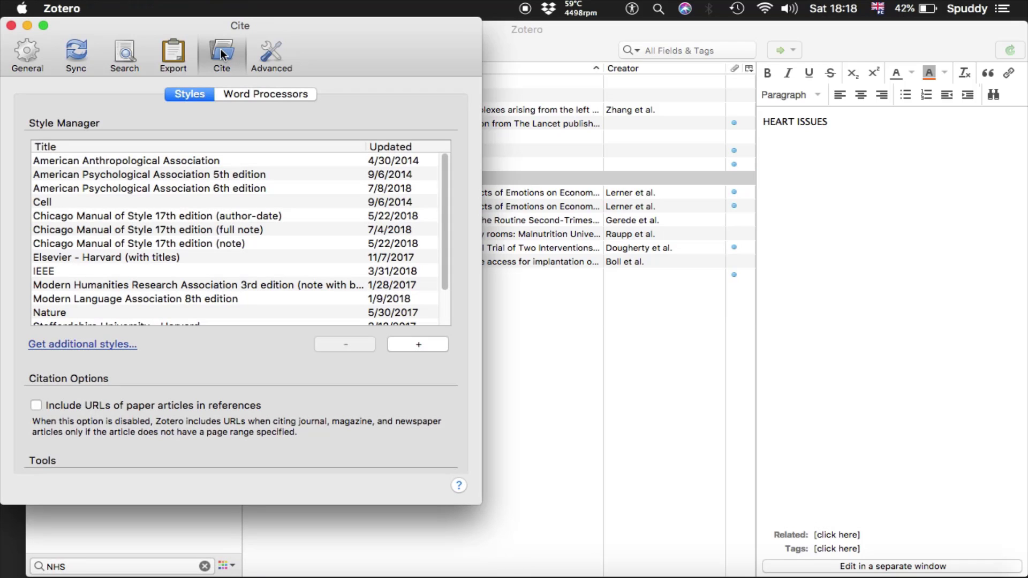
pyautogui.click(276, 94)
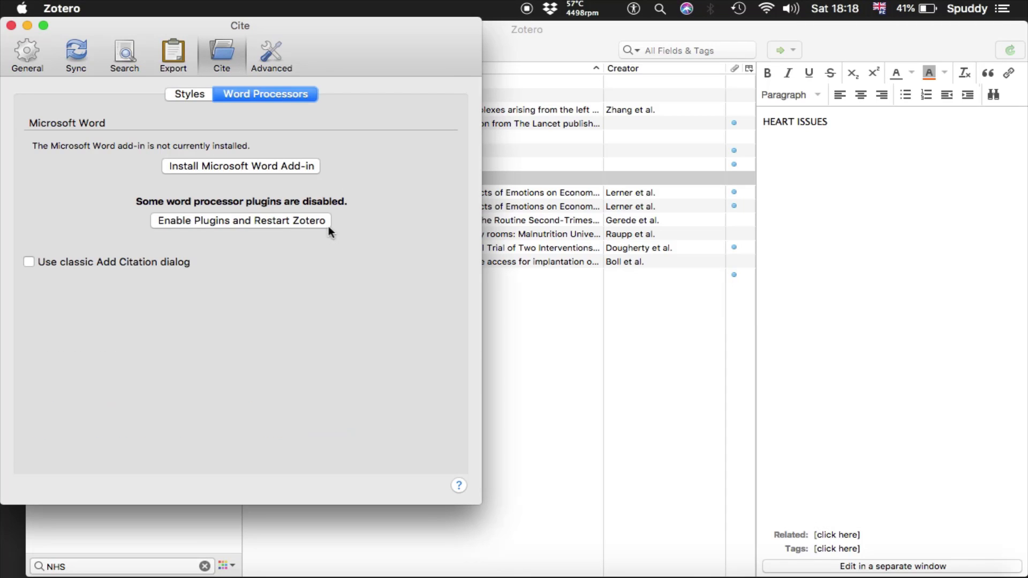
pyautogui.click(240, 170)
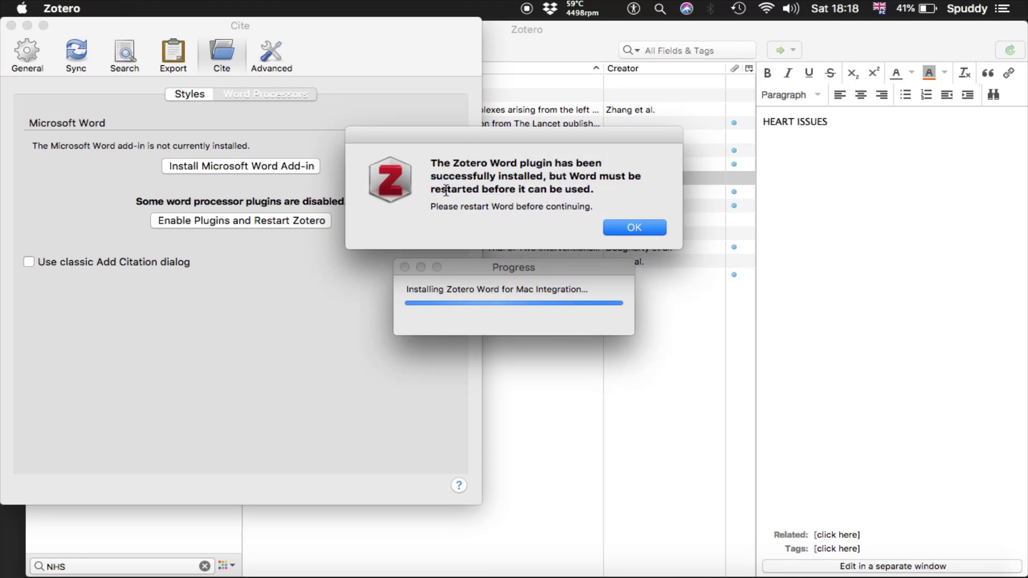
pyautogui.click(624, 234)
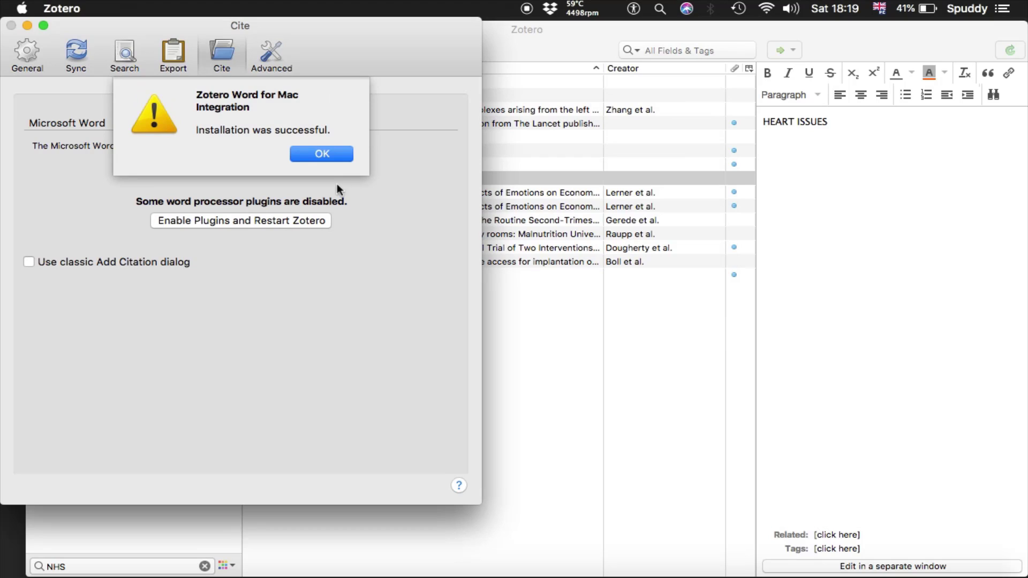
pyautogui.click(322, 154)
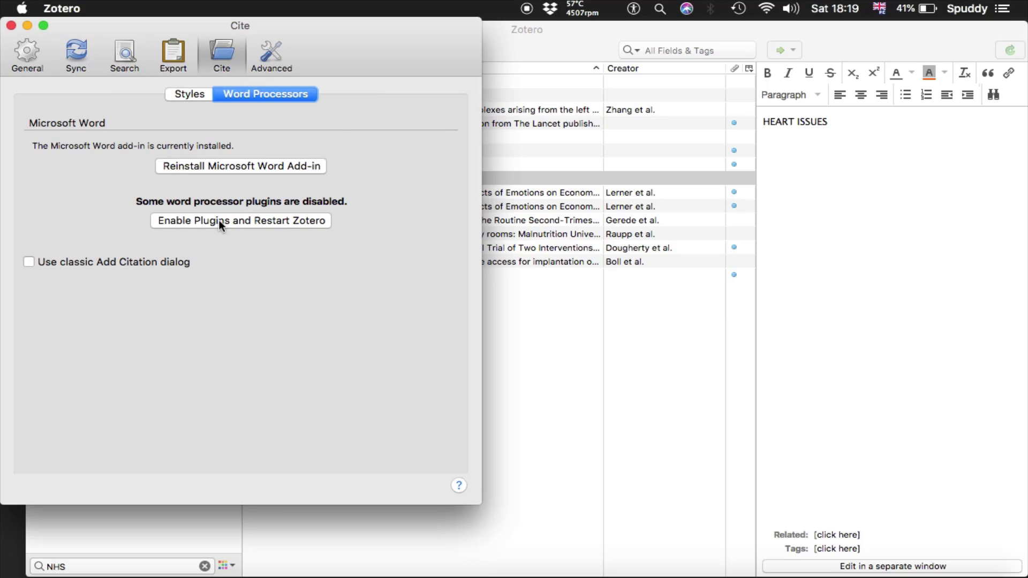
# Step: Examine the installed citation styles, including University of Greenwich - Harvard, American Psychological Association 6th edition and Modern Humanities Research Association 3rd edition
pyautogui.click(199, 98)
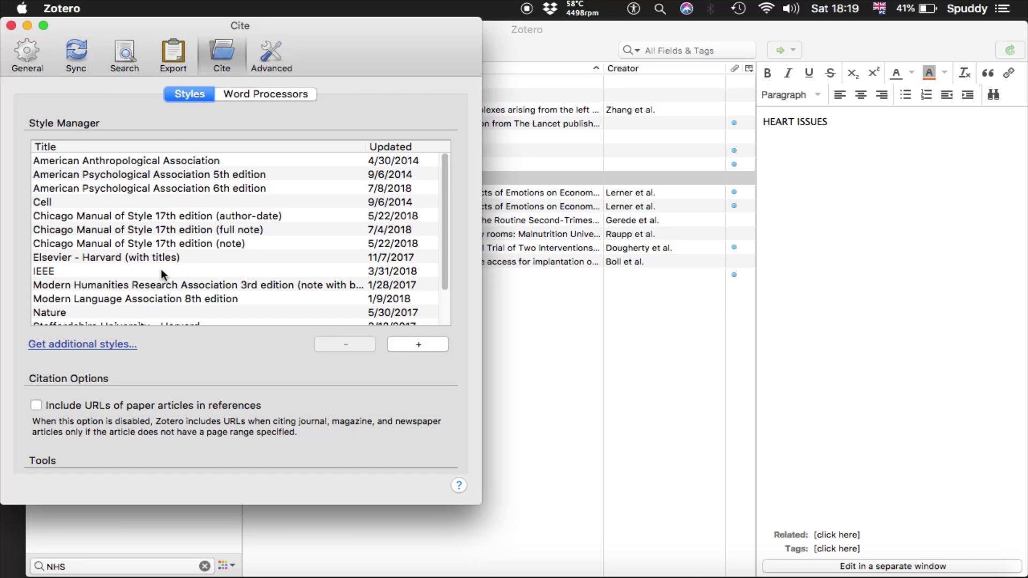
pyautogui.scroll(-3, 160, 268)
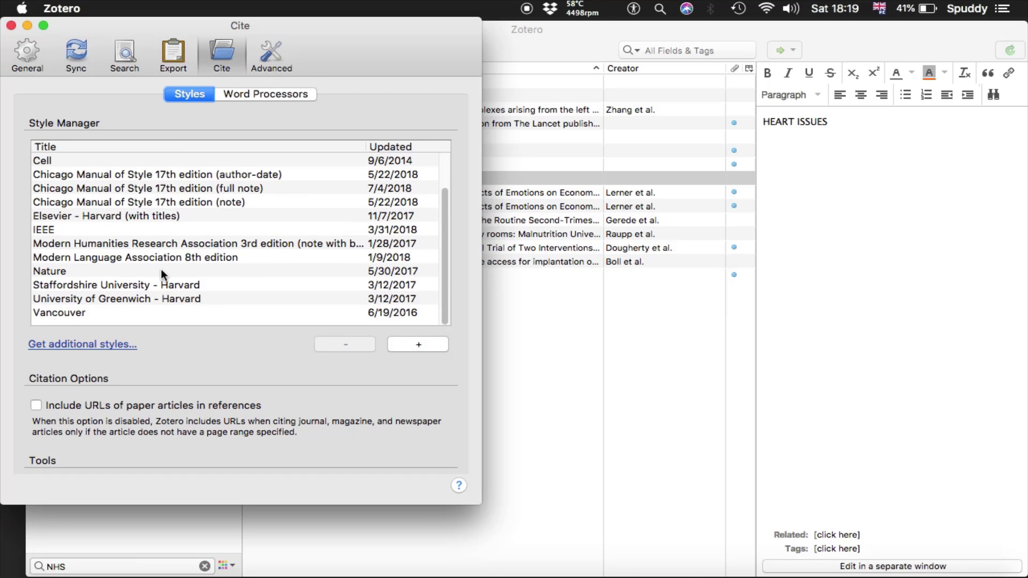
pyautogui.click(131, 300)
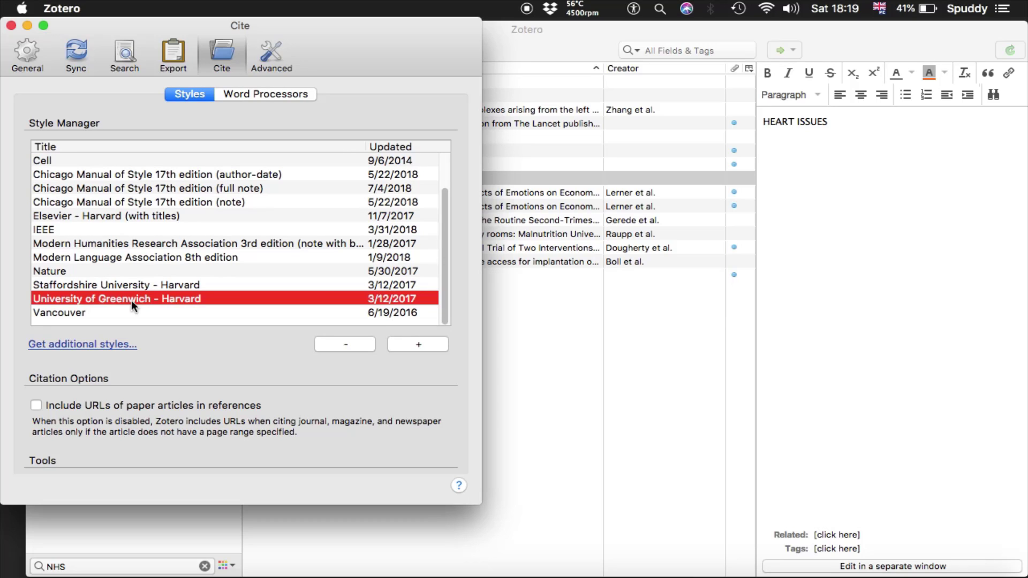
pyautogui.scroll(3, 130, 300)
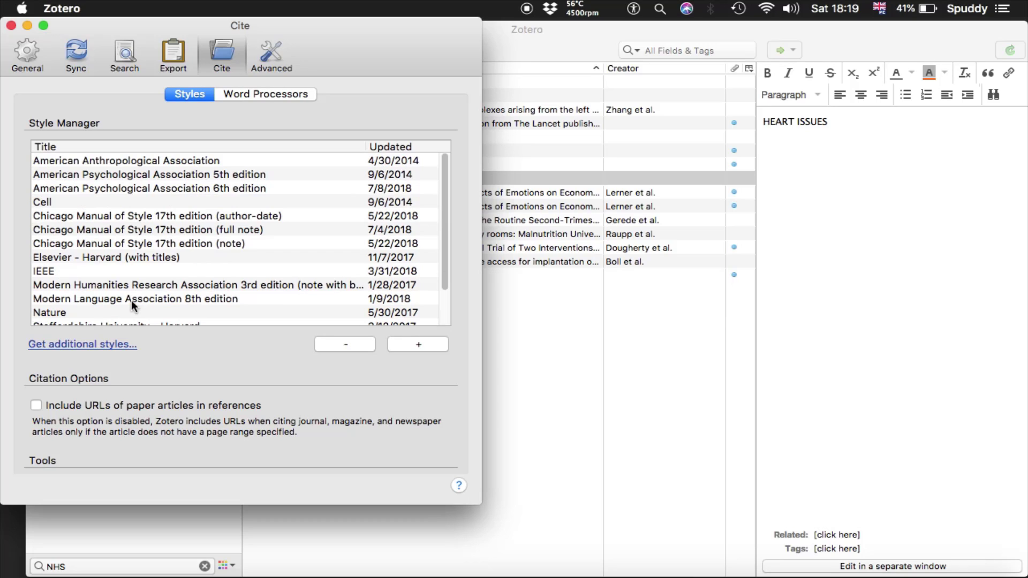
pyautogui.click(136, 183)
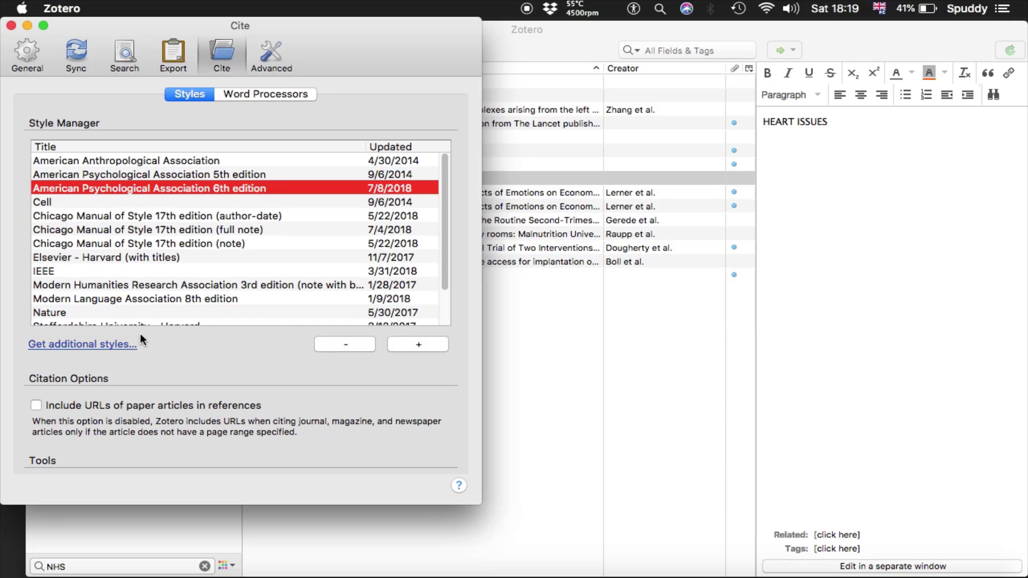
pyautogui.click(136, 285)
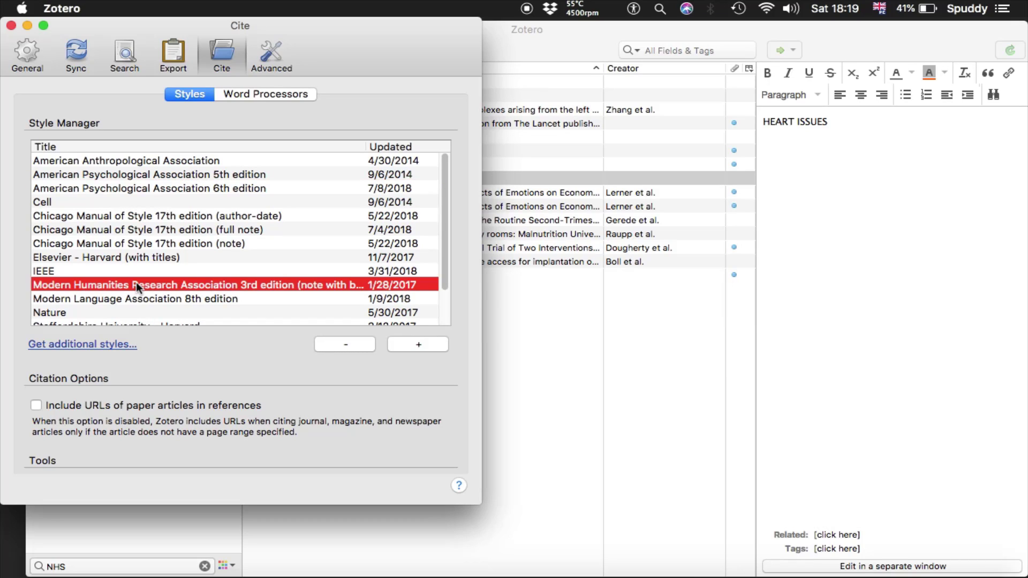
pyautogui.scroll(-3, 136, 283)
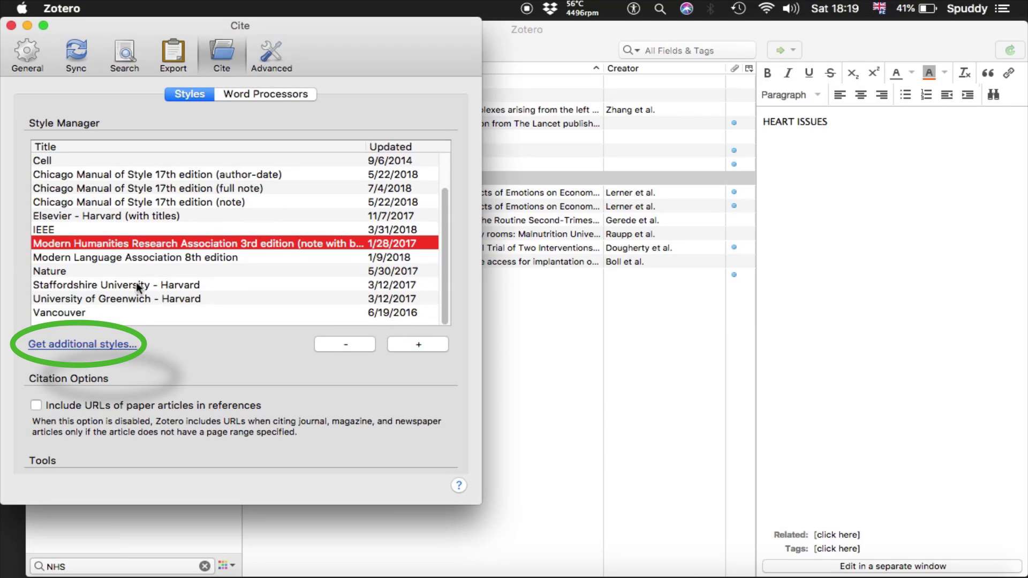
# Step: Look for additional citation styles by switching to Chrome and searching Google for "ZOTERO STYLES" in a new tab
pyautogui.click(83, 345)
pyautogui.click(794, 562)
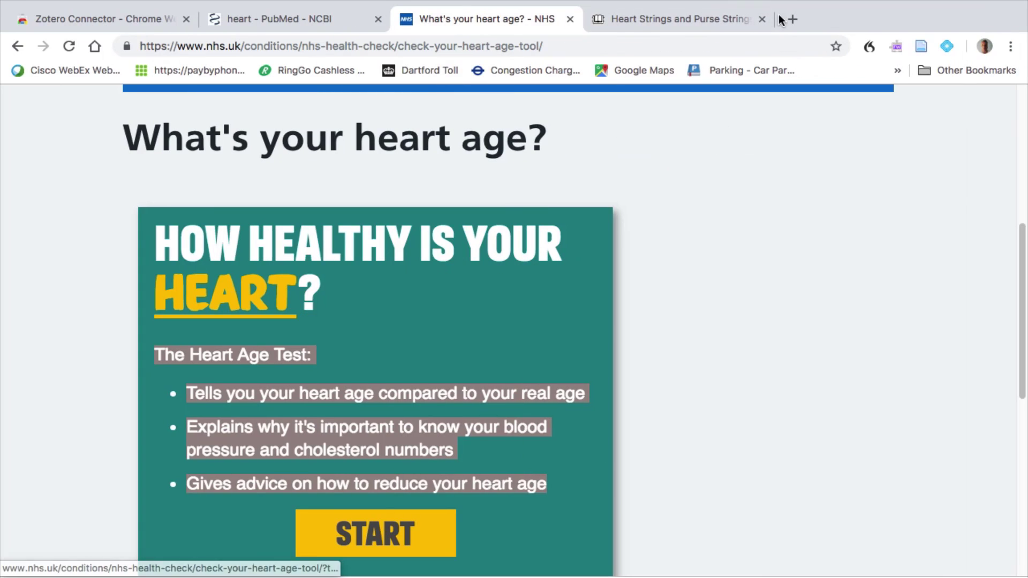
pyautogui.click(790, 22)
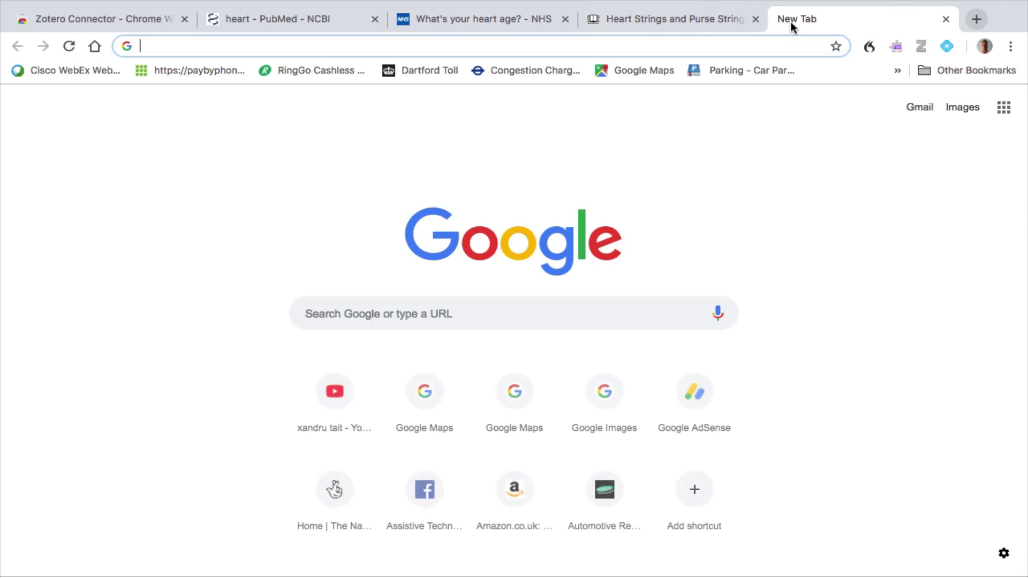
pyautogui.write('ZOT')
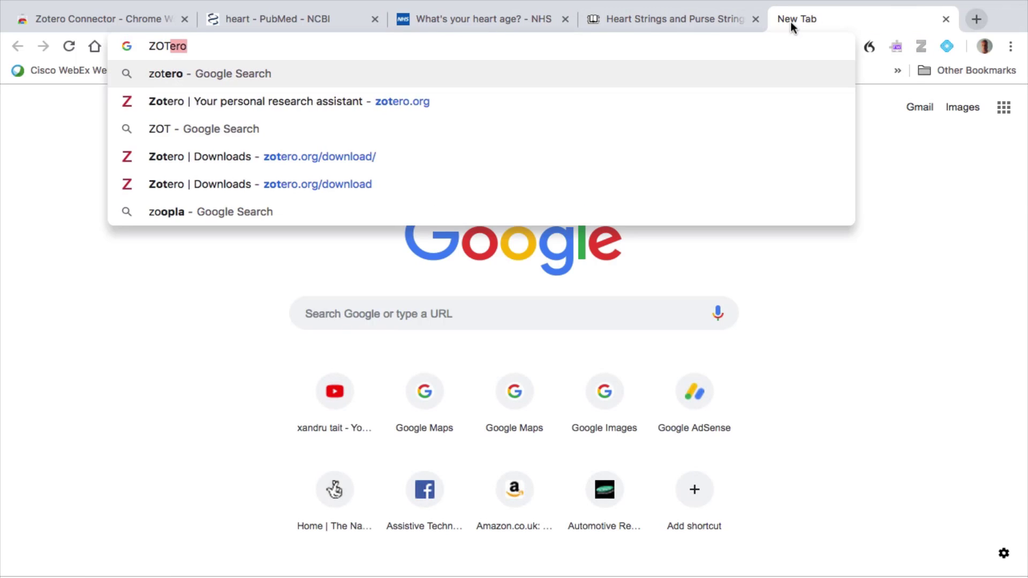
pyautogui.write('ERO STYLES')
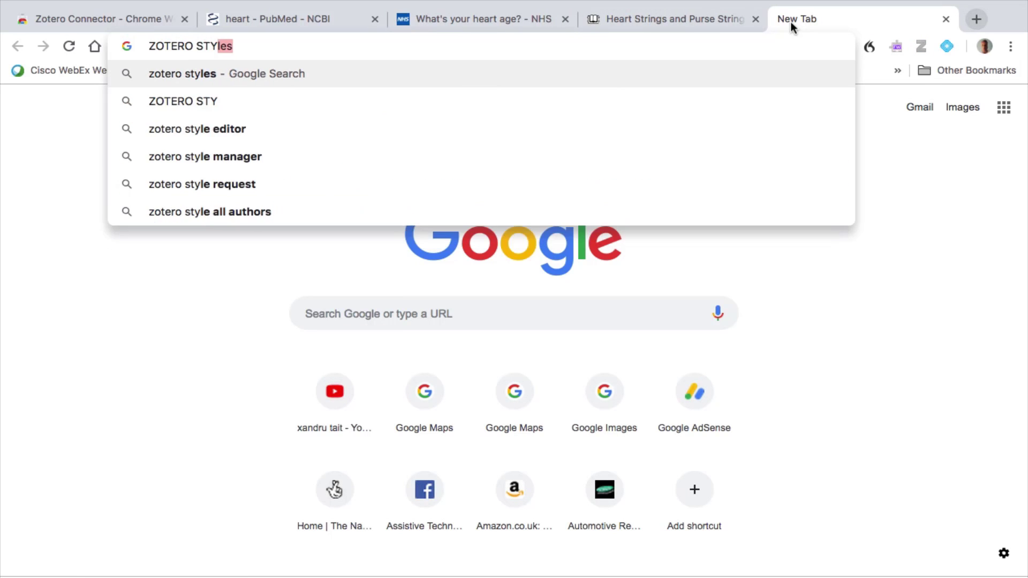
pyautogui.press('Return')
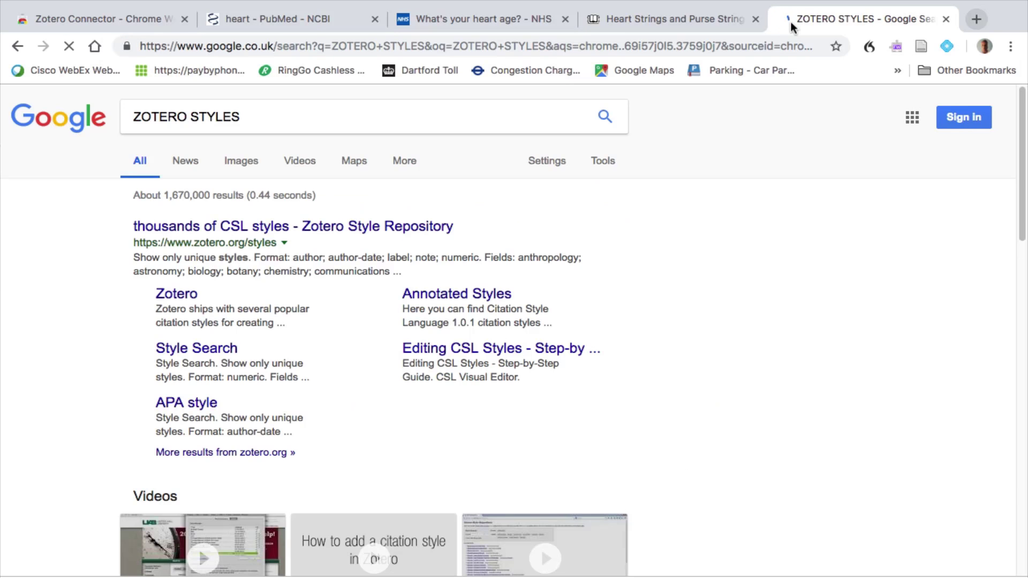
# Step: Search the Zotero Style Repository for "oscola" and add the OSCOLA (Oxford University Standard for Citation of Legal Authorities) style to Zotero
pyautogui.click(239, 227)
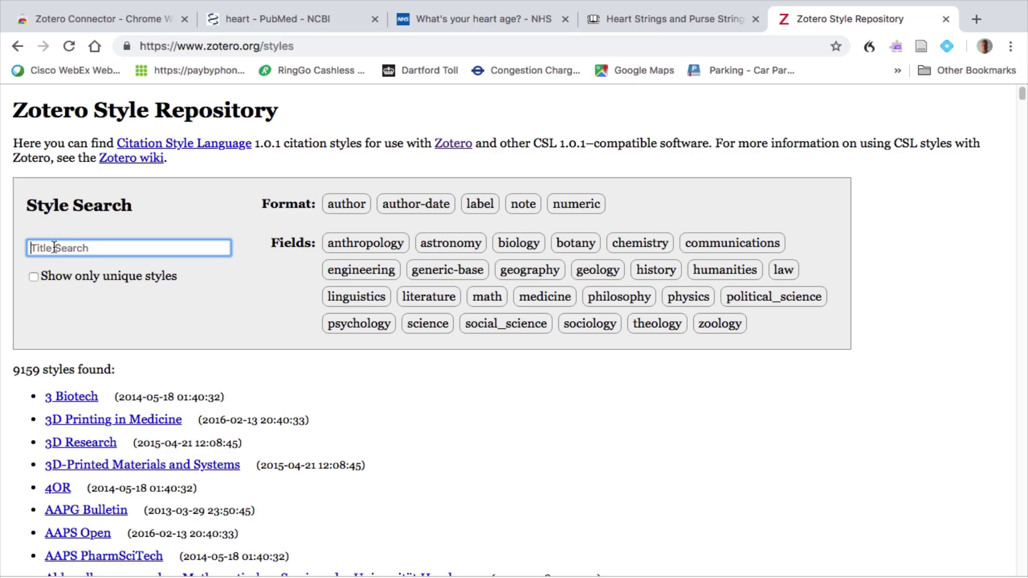
pyautogui.write('o')
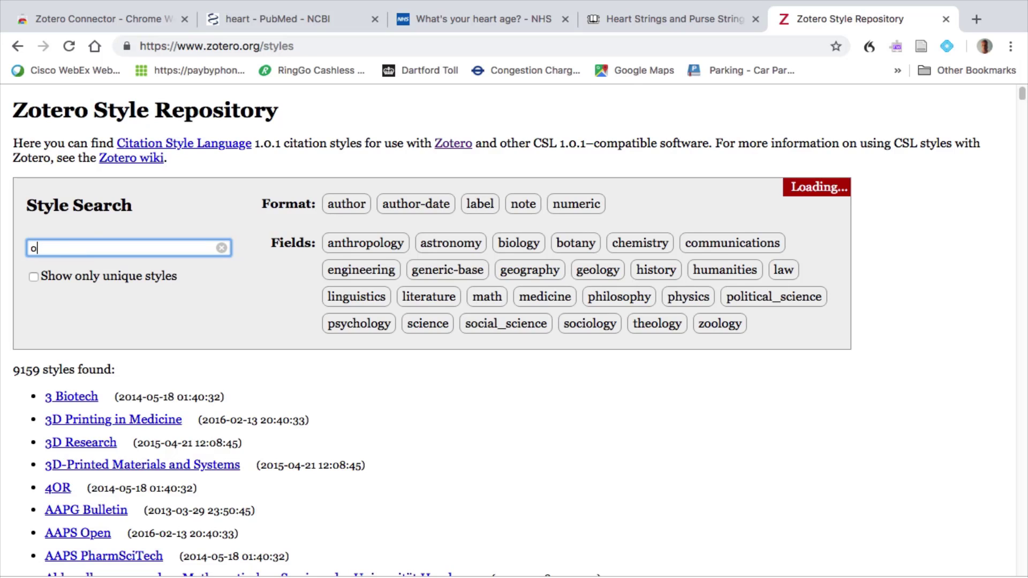
pyautogui.write('scola')
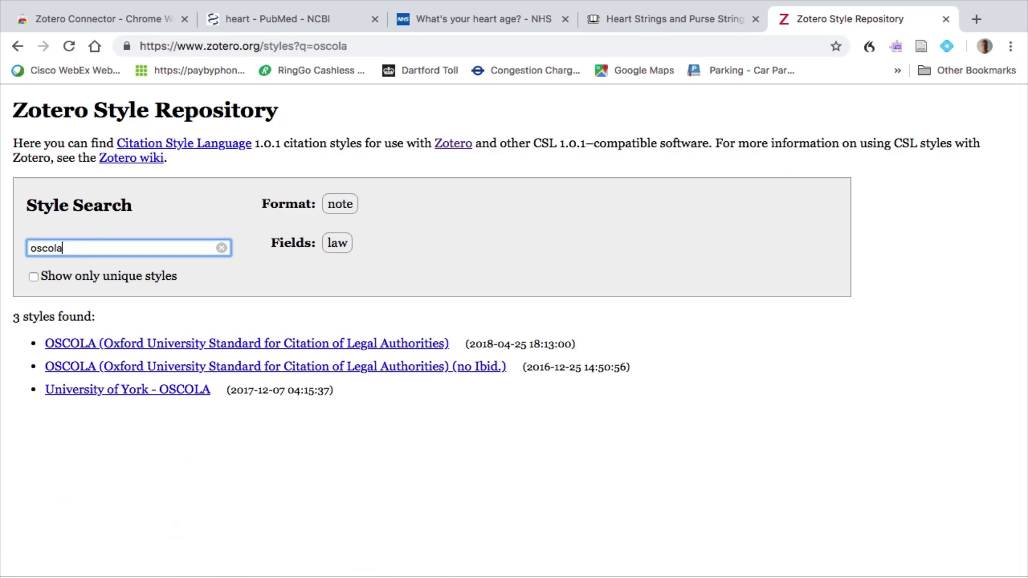
pyautogui.moveTo(163, 348)
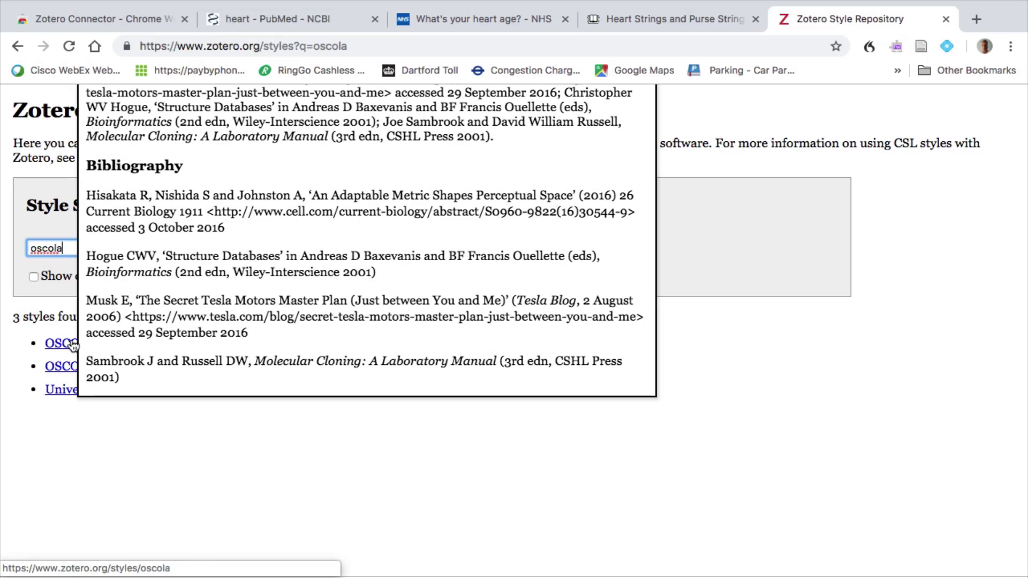
pyautogui.click(72, 344)
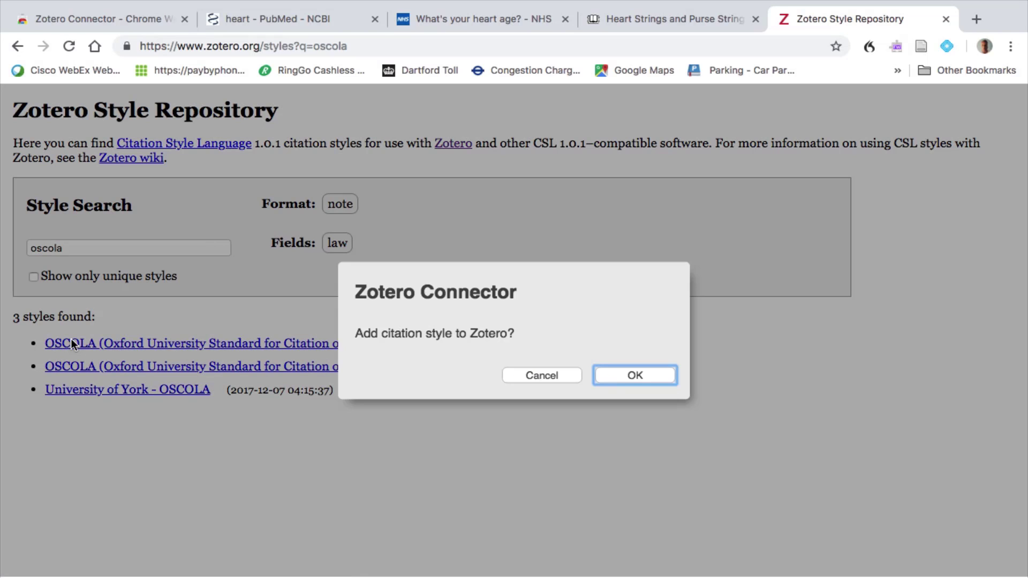
pyautogui.click(627, 378)
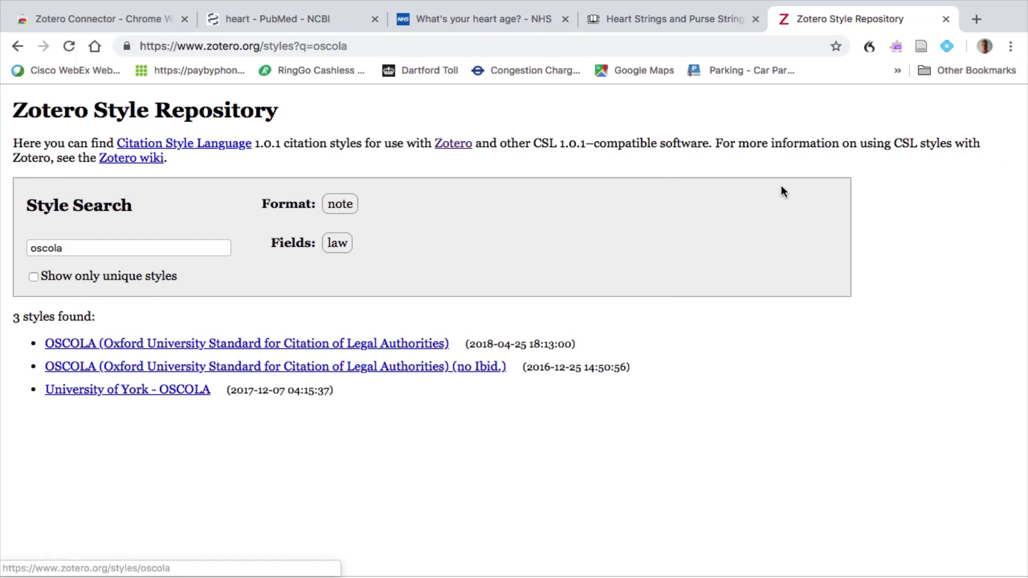
# Step: Switch back to Zotero, check the installed styles in the Style Manager for OSCOLA, and close the preferences
pyautogui.hotkey('ctrl', 'Up')
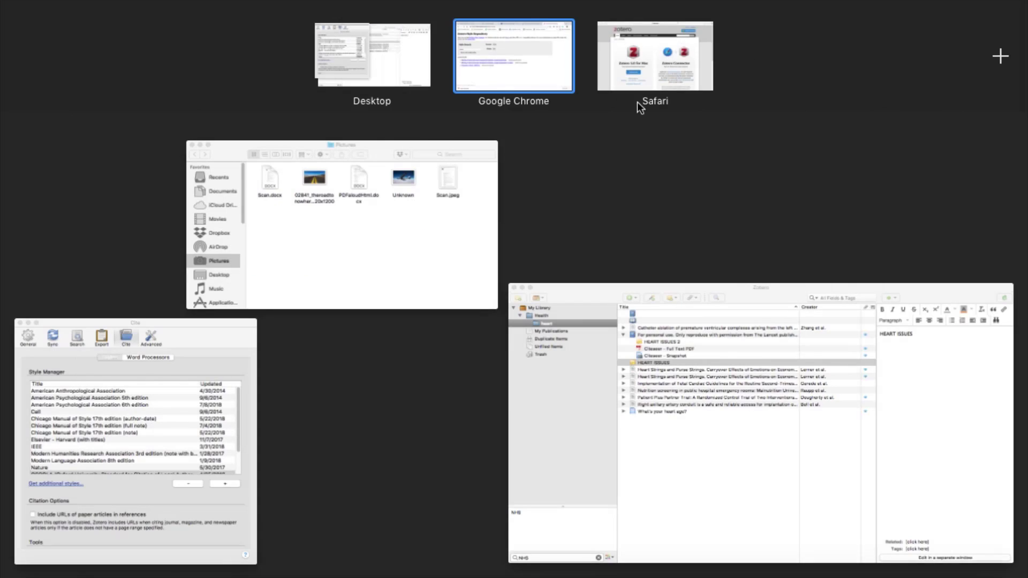
pyautogui.click(635, 414)
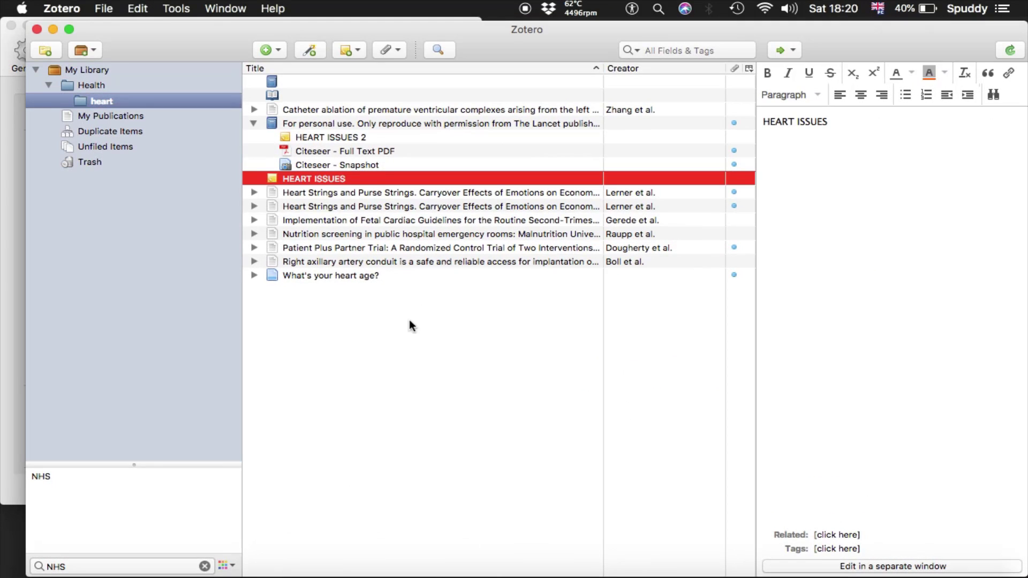
pyautogui.click(9, 304)
pyautogui.scroll(-3, 234, 240)
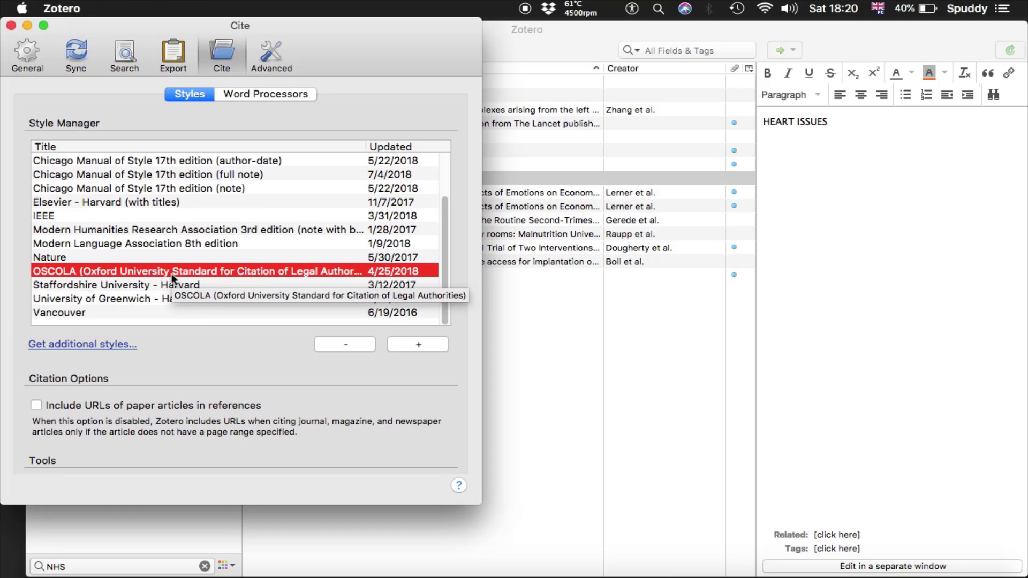
pyautogui.click(10, 26)
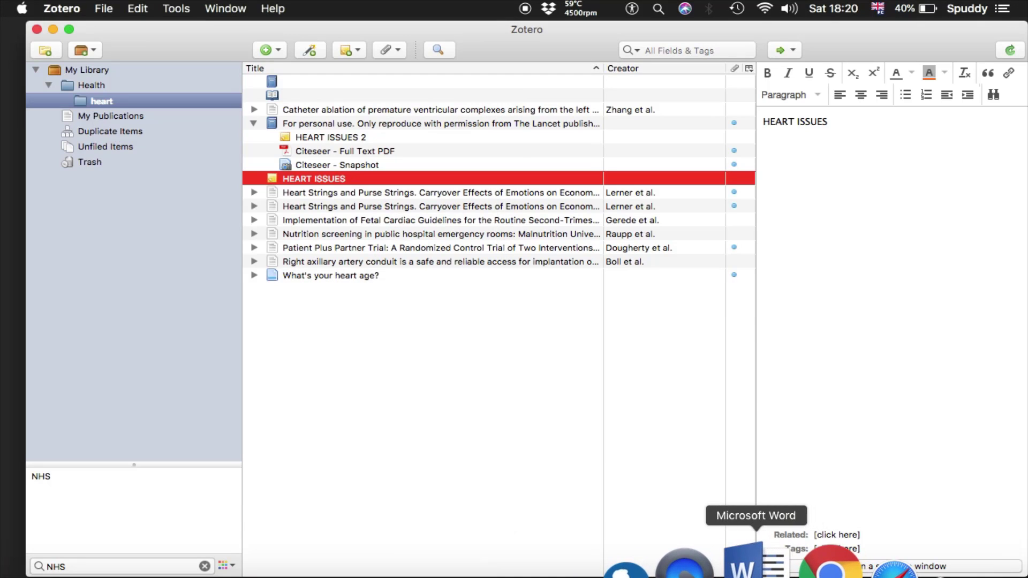
# Step: Switch to Word, start a Zotero citation in the blank document and set its citation style to University of Greenwich - Harvard
pyautogui.click(771, 567)
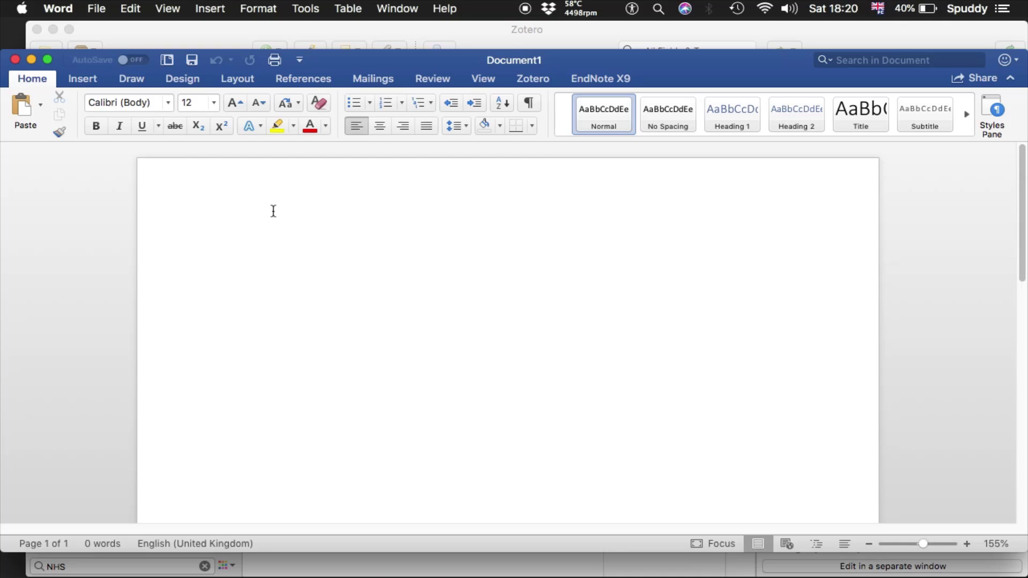
pyautogui.click(533, 79)
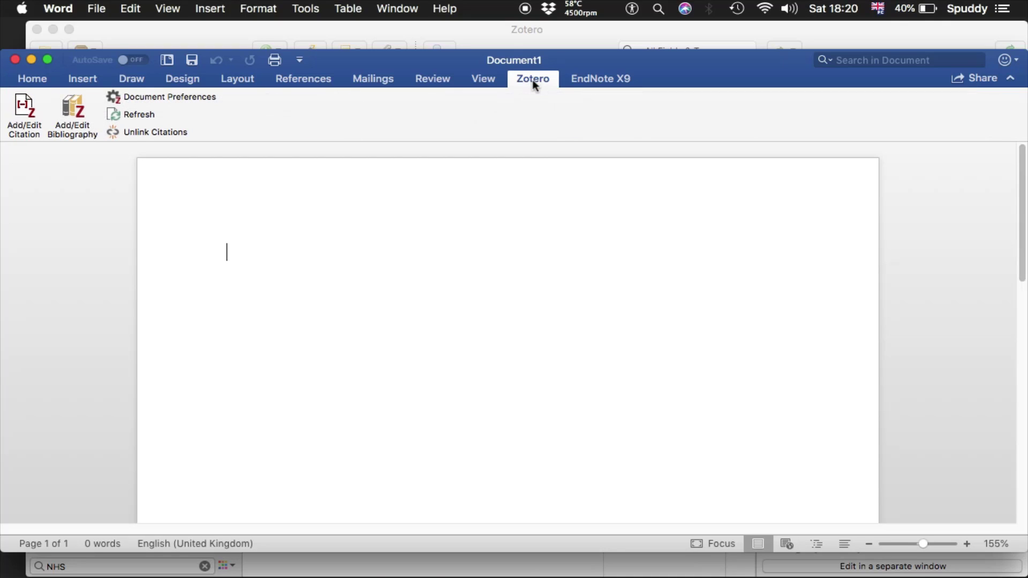
pyautogui.click(23, 115)
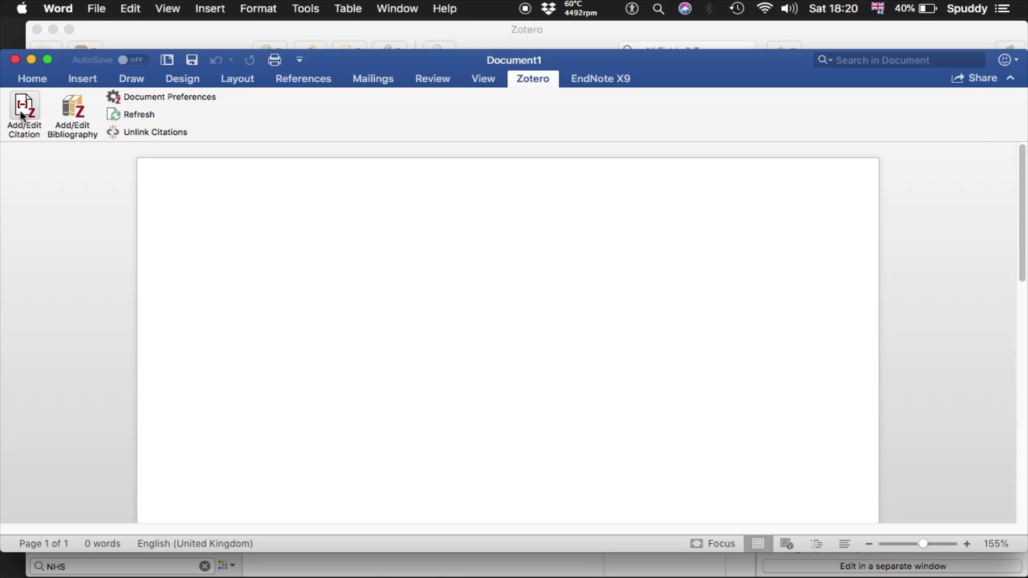
pyautogui.click(21, 115)
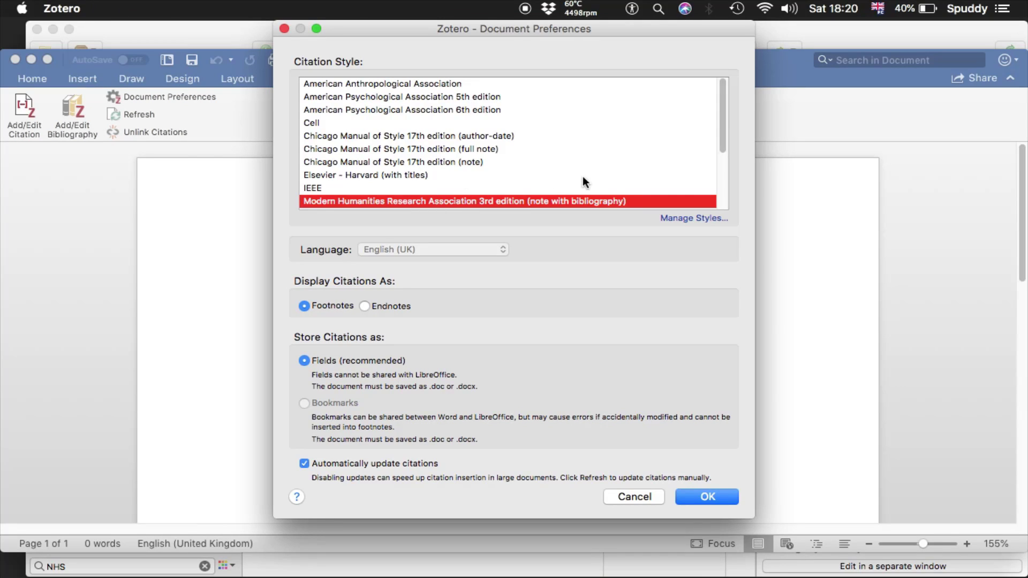
pyautogui.moveTo(724, 109); pyautogui.dragTo(722, 164)
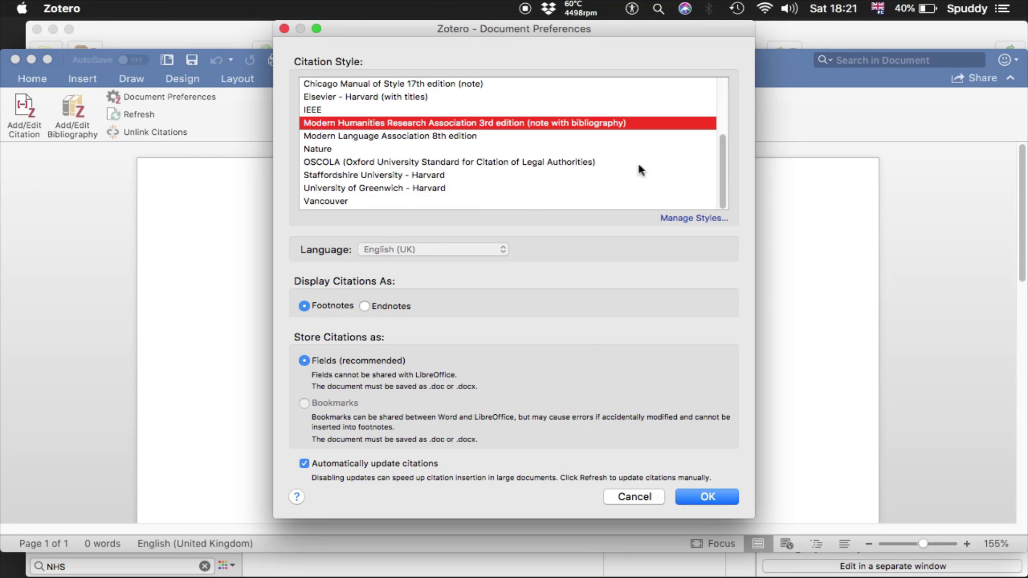
pyautogui.click(368, 188)
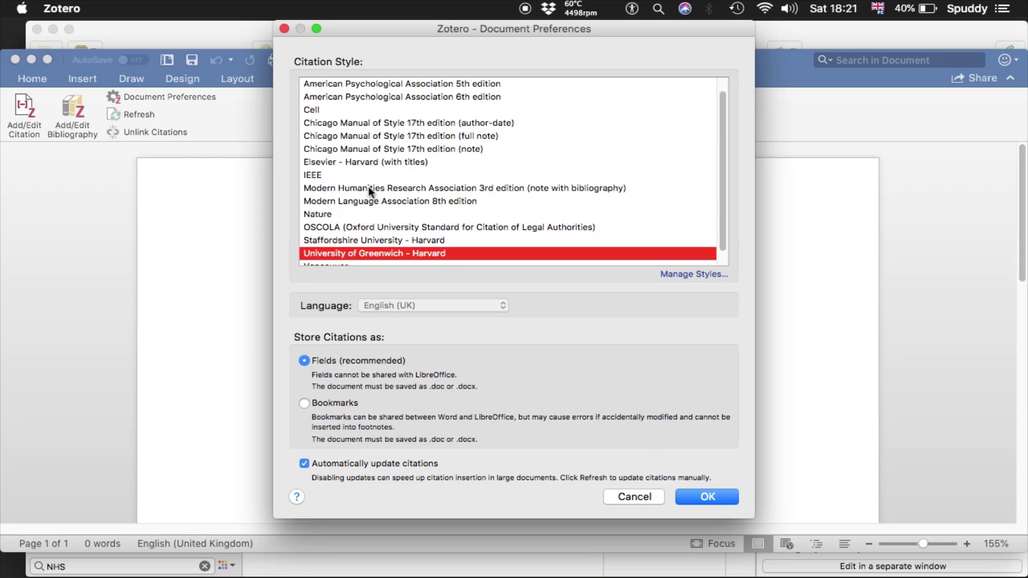
pyautogui.click(702, 496)
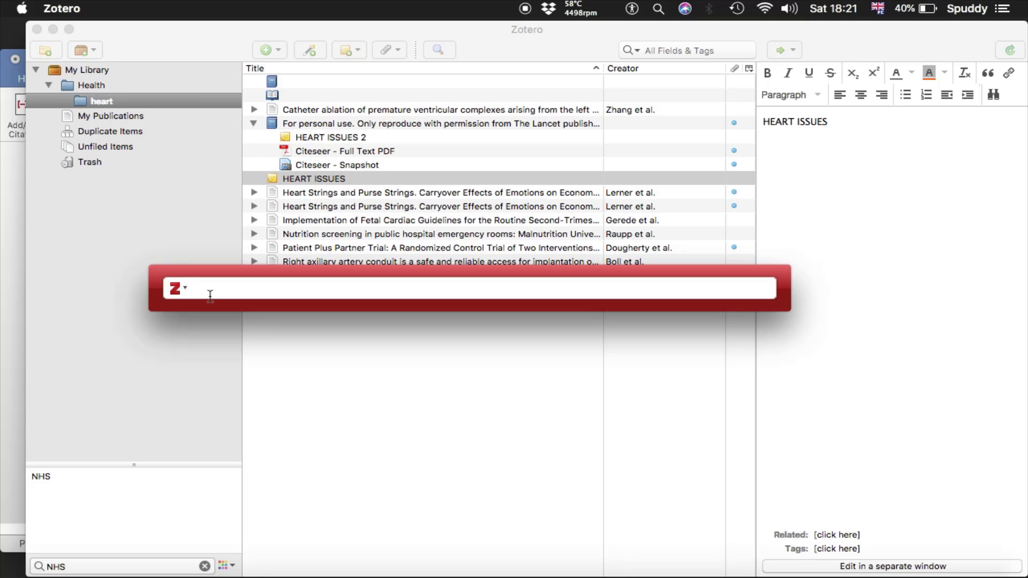
# Step: Try a quick citation search for "he" and clear the search text
pyautogui.write('he')
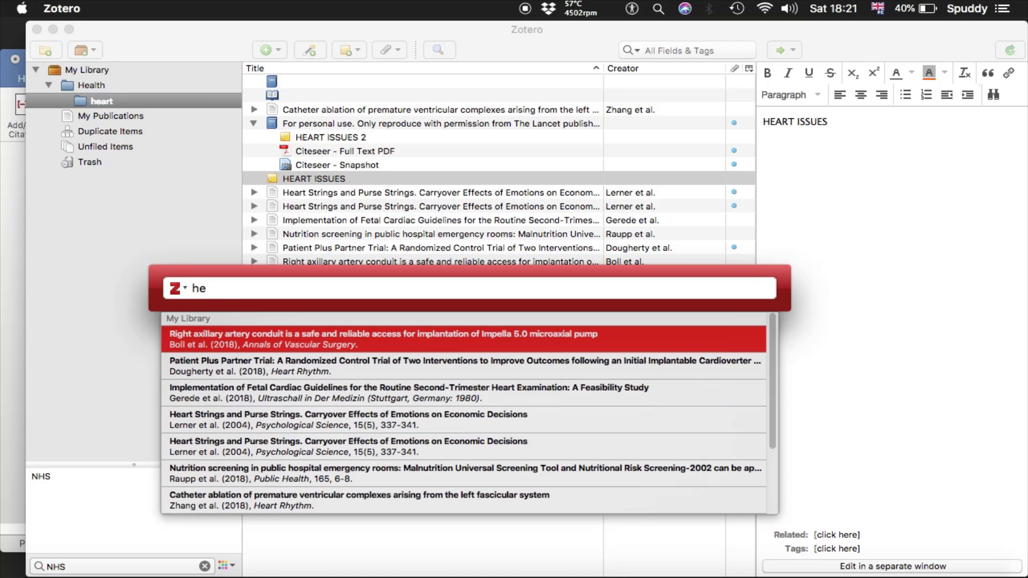
pyautogui.press('BackSpace')
pyautogui.press('BackSpace')
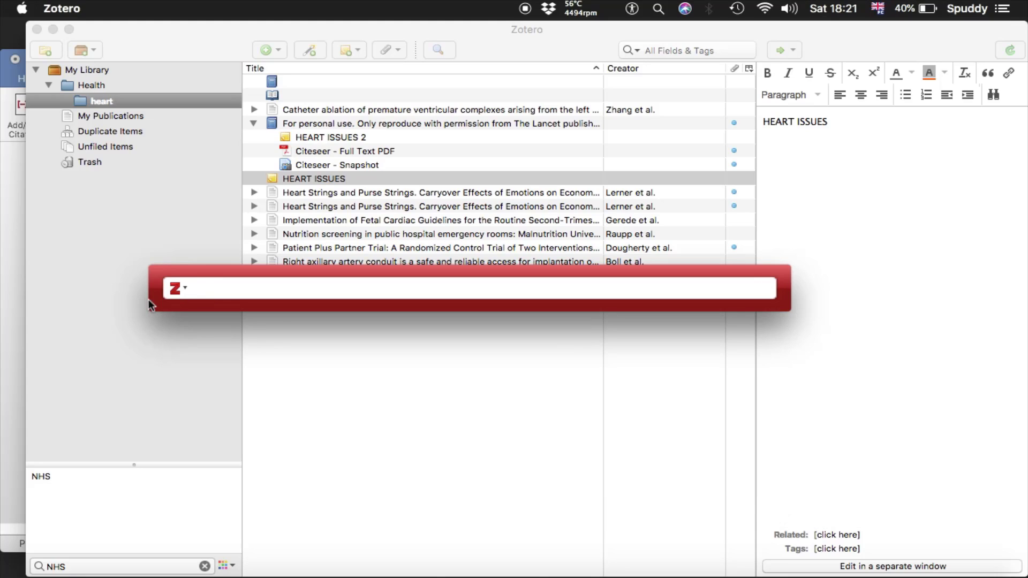
# Step: Try citing page 56 of the "For personal use" Lancet item in Classic View, and cancel the citation
pyautogui.click(172, 291)
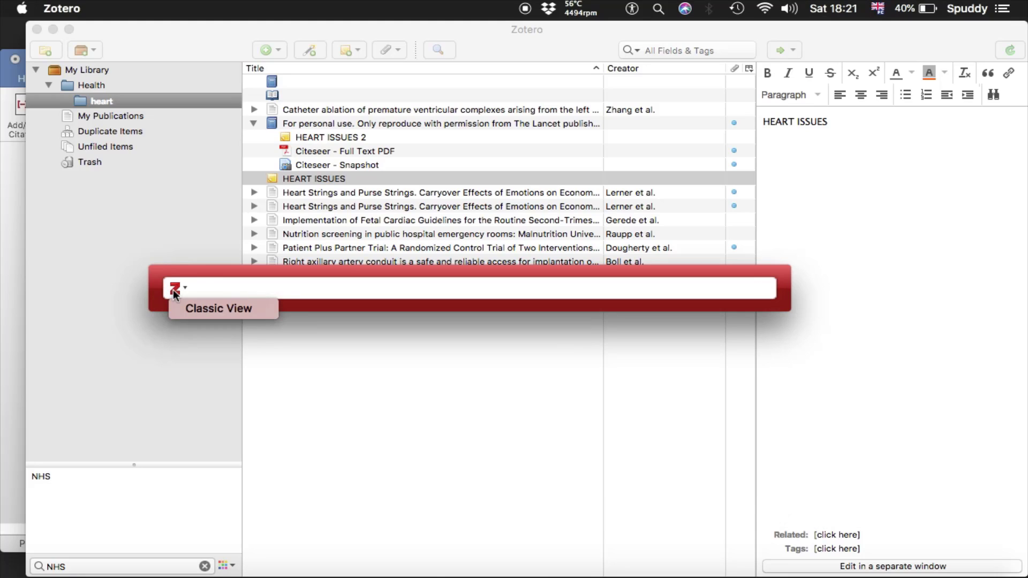
pyautogui.click(194, 313)
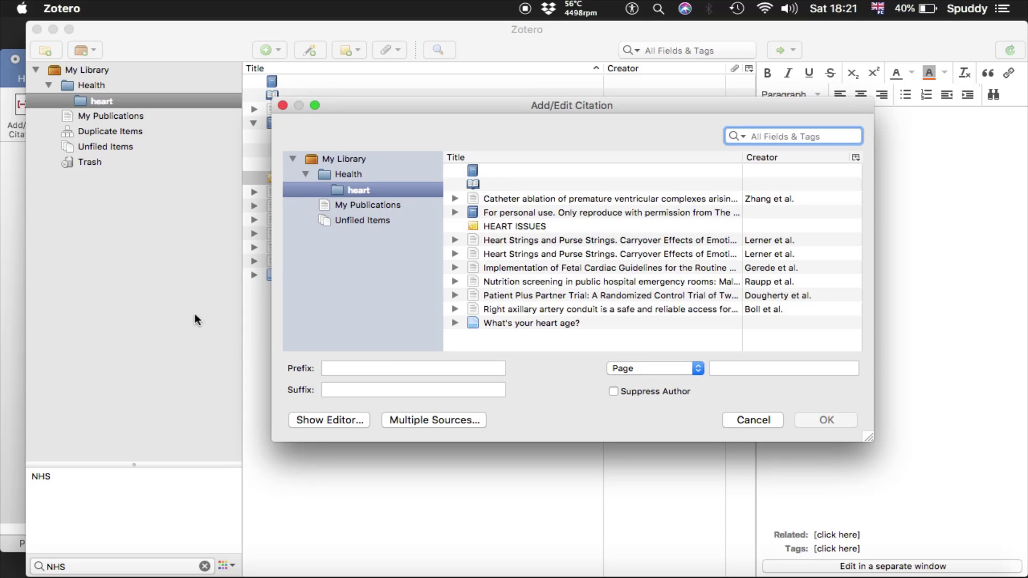
pyautogui.click(510, 213)
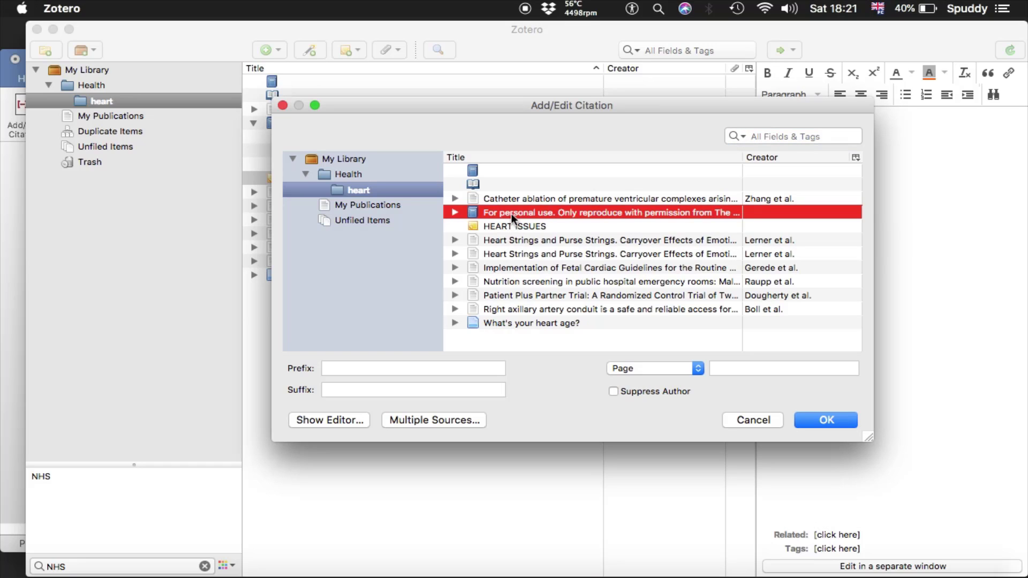
pyautogui.click(730, 368)
pyautogui.write('5')
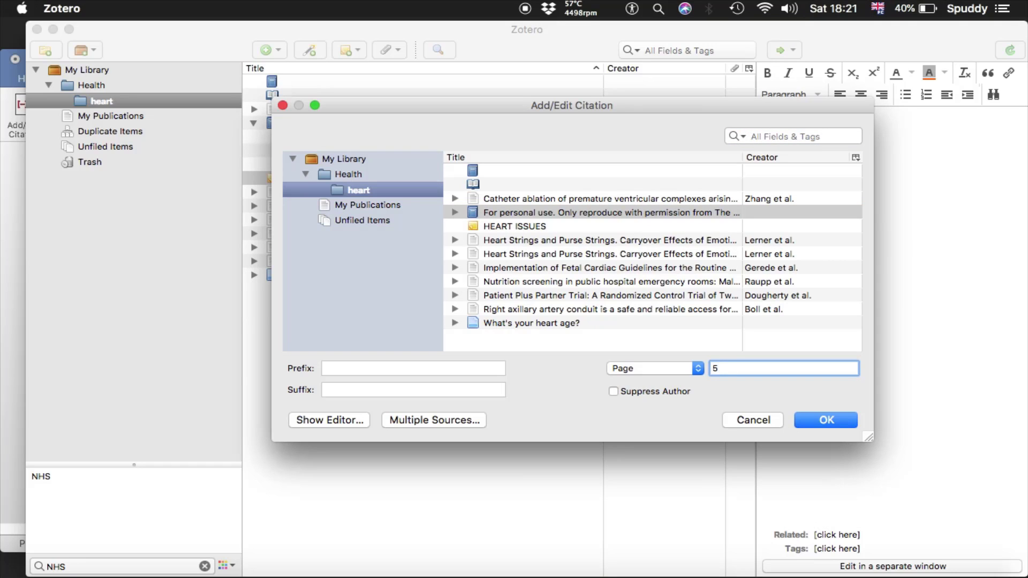
pyautogui.write('6')
pyautogui.click(751, 422)
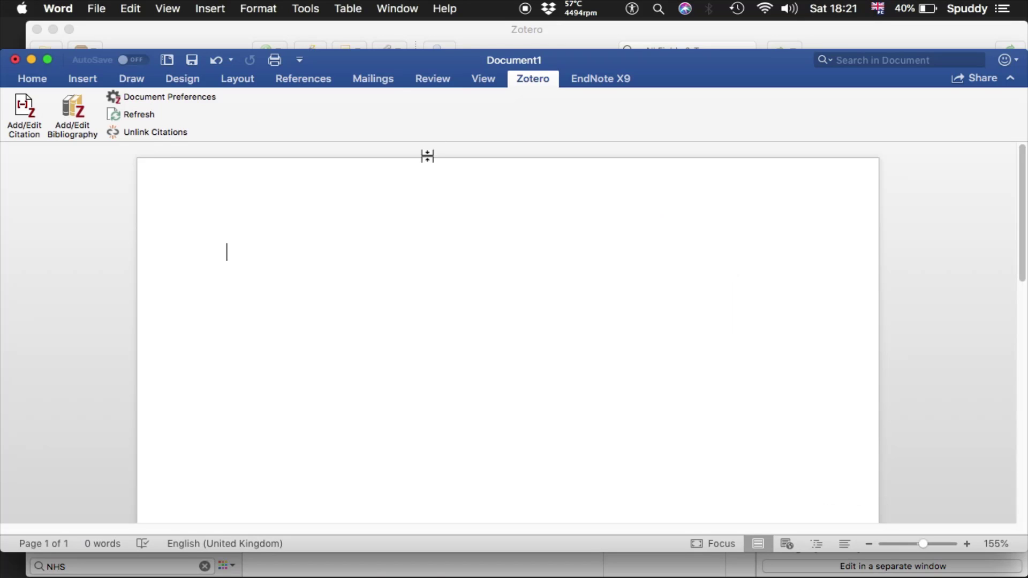
# Step: Return to Zotero and copy the abstract of the first "Heart Strings and Purse Strings" journal article in the heart collection
pyautogui.click(515, 30)
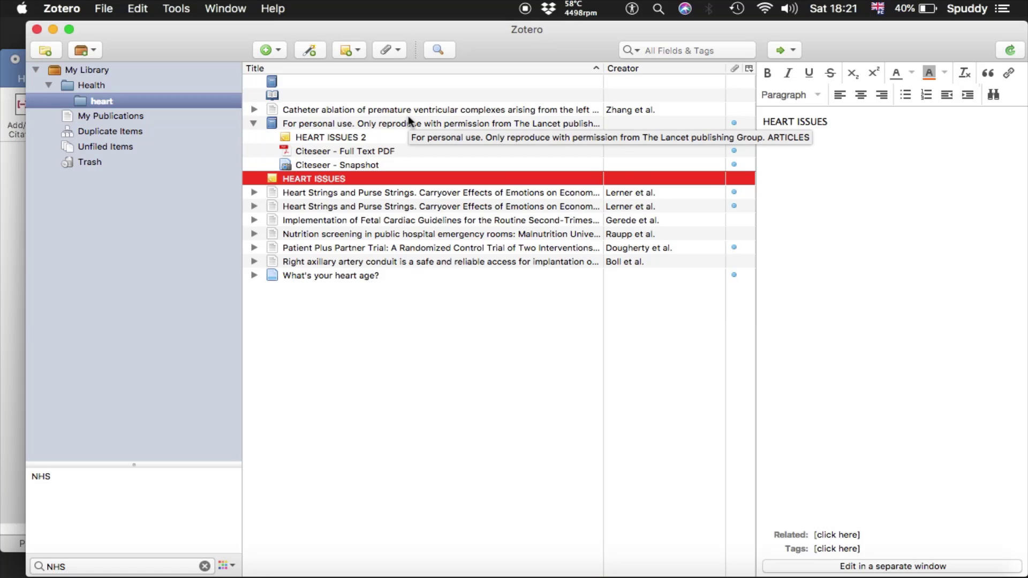
pyautogui.click(254, 193)
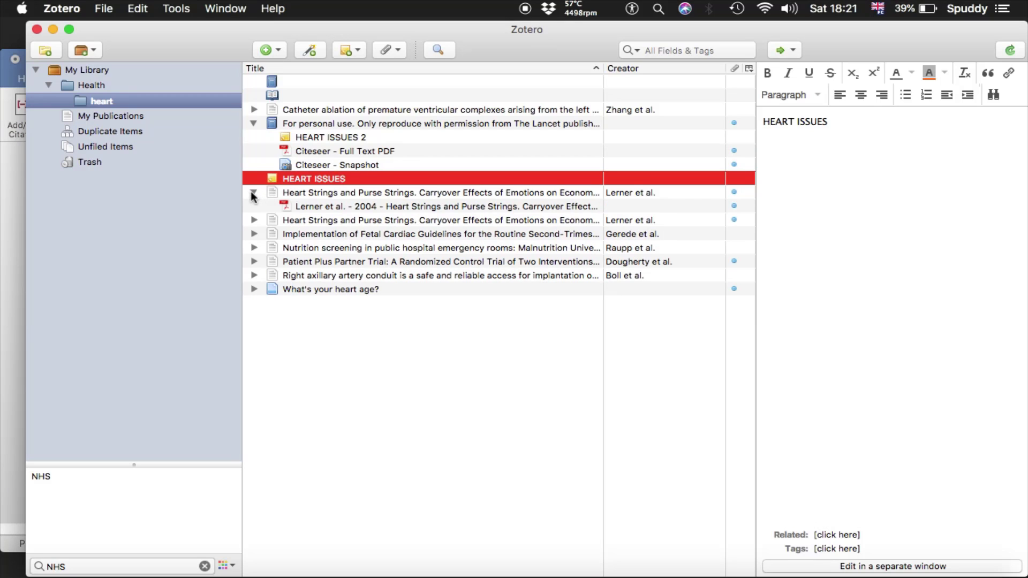
pyautogui.click(316, 207)
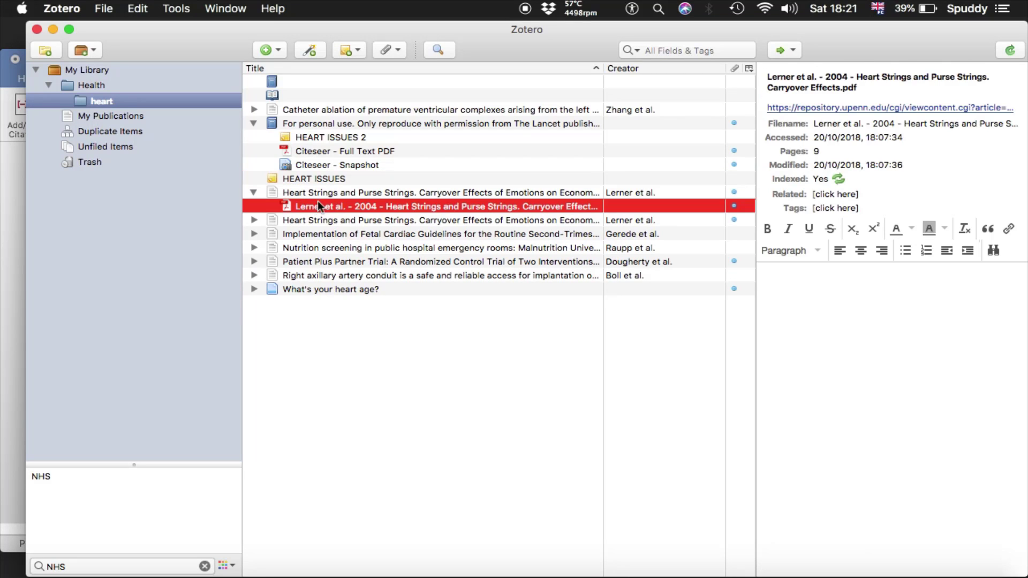
pyautogui.click(323, 188)
pyautogui.click(852, 217)
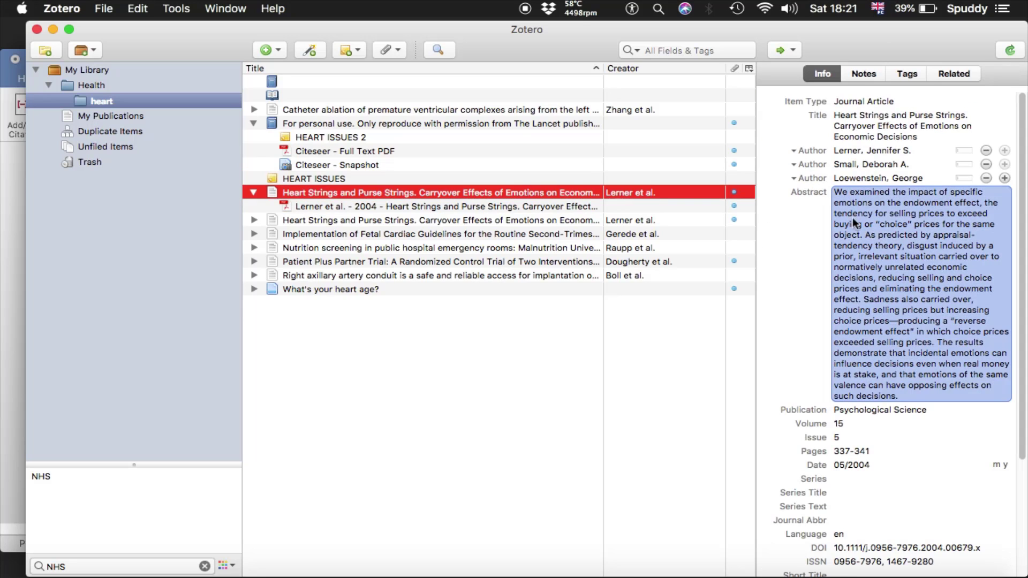
pyautogui.click(835, 191)
pyautogui.press('super+c')
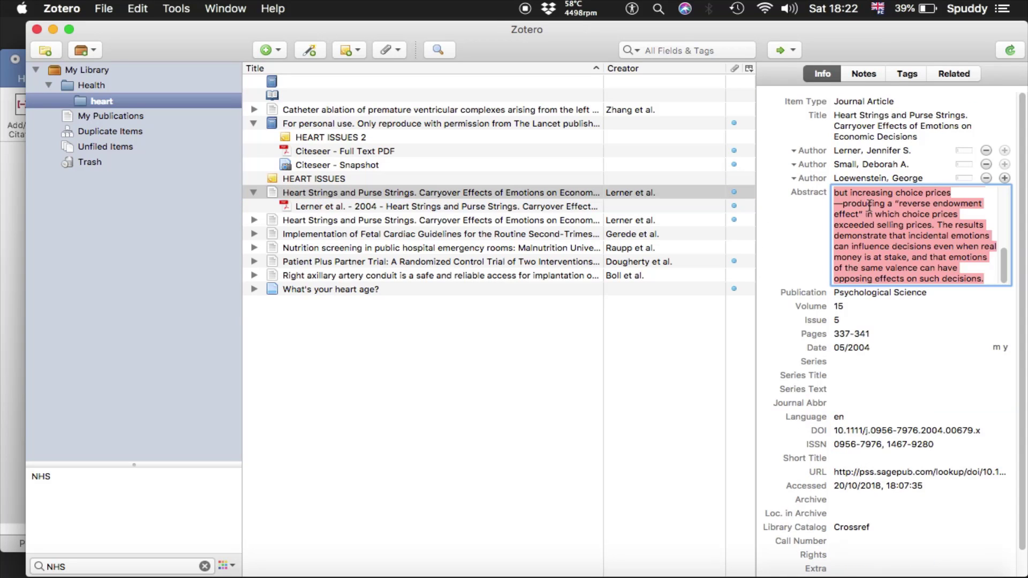
pyautogui.rightClick(869, 205)
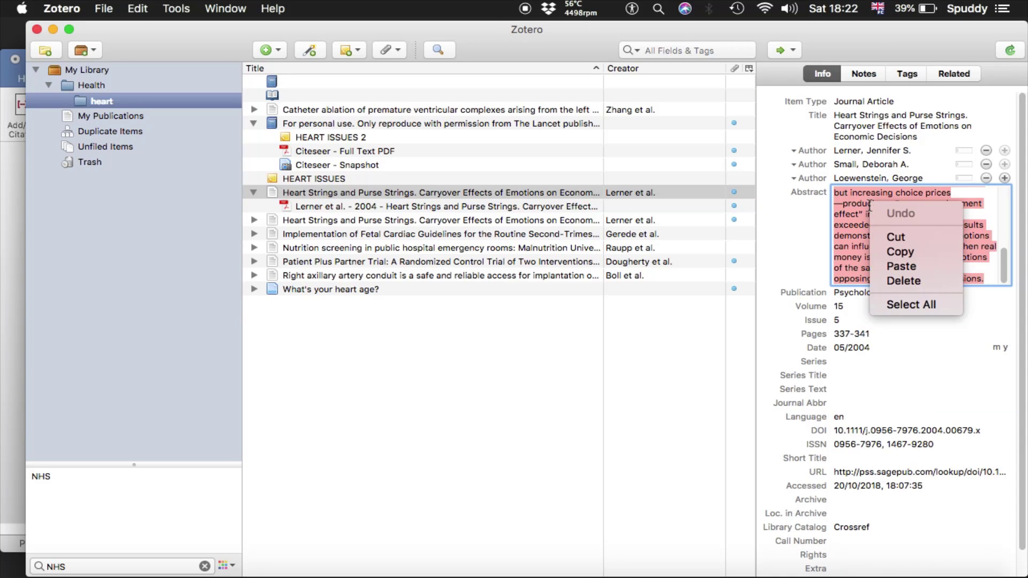
pyautogui.click(898, 246)
# Step: Switch to the blank Word document and paste the copied abstract as a quotation enclosed in single quotation marks
pyautogui.hotkey('ctrl', 'Up')
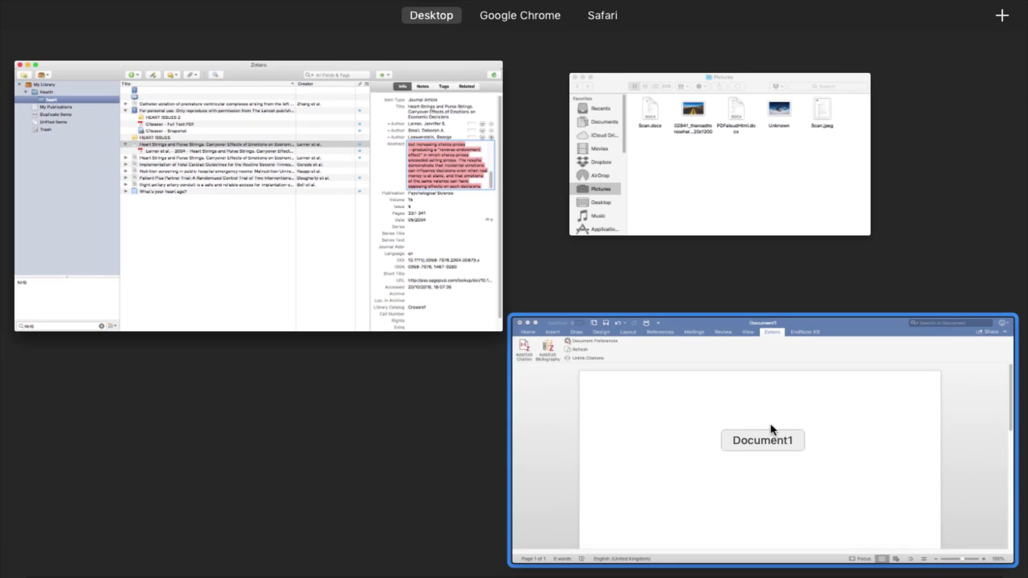
pyautogui.click(771, 427)
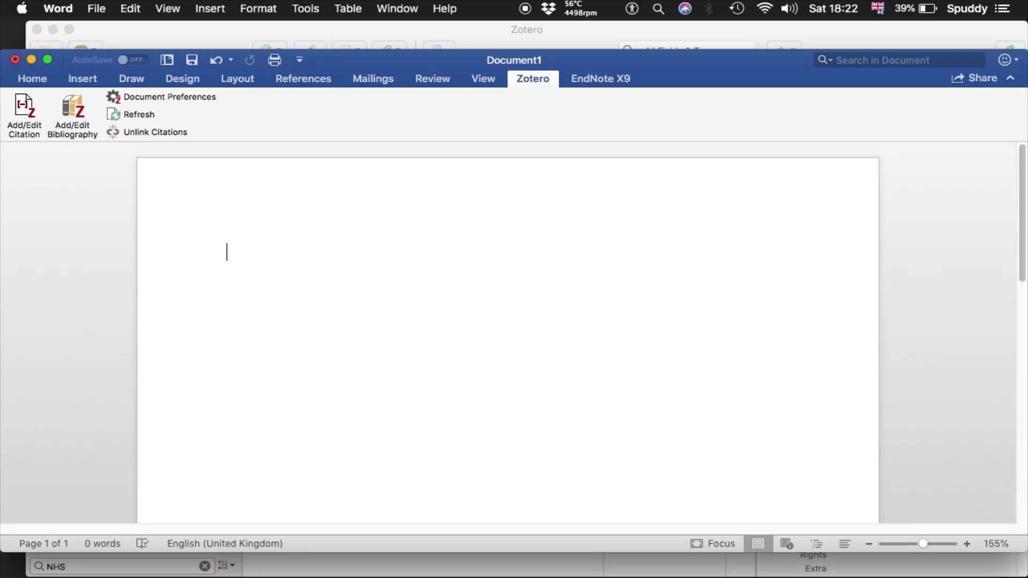
pyautogui.write('@')
pyautogui.press('BackSpace')
pyautogui.write('"')
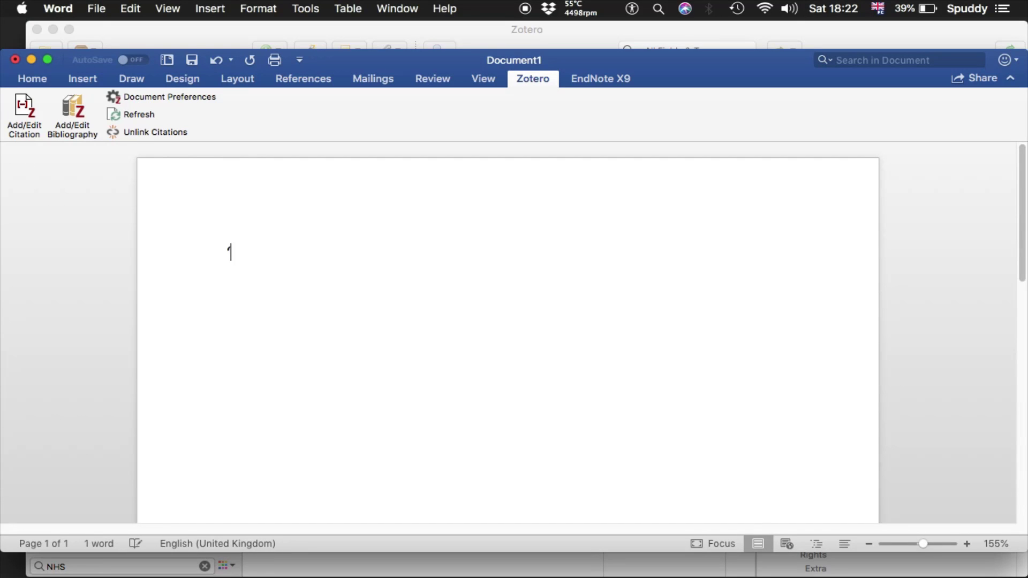
pyautogui.press('super+v')
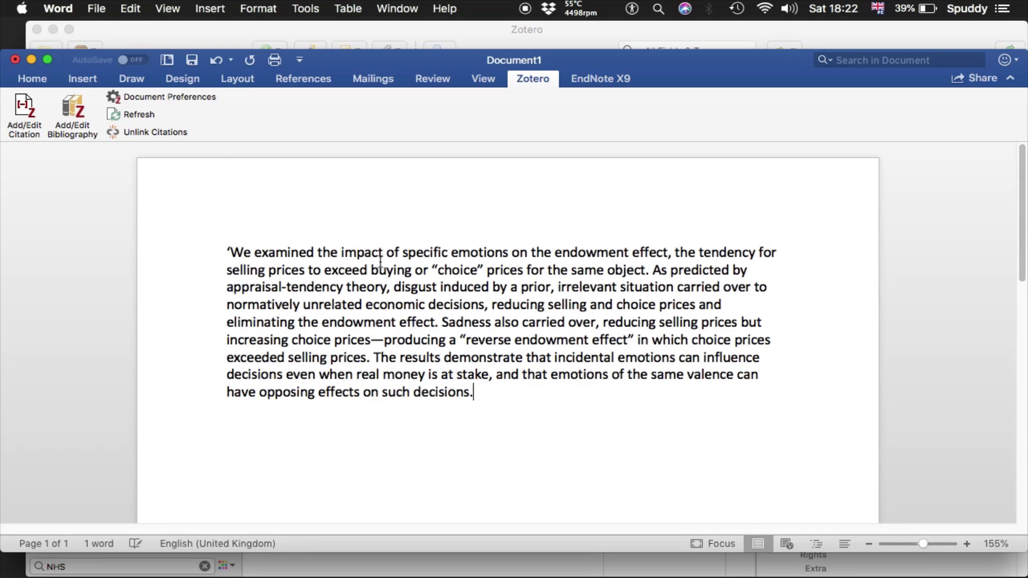
pyautogui.write("'")
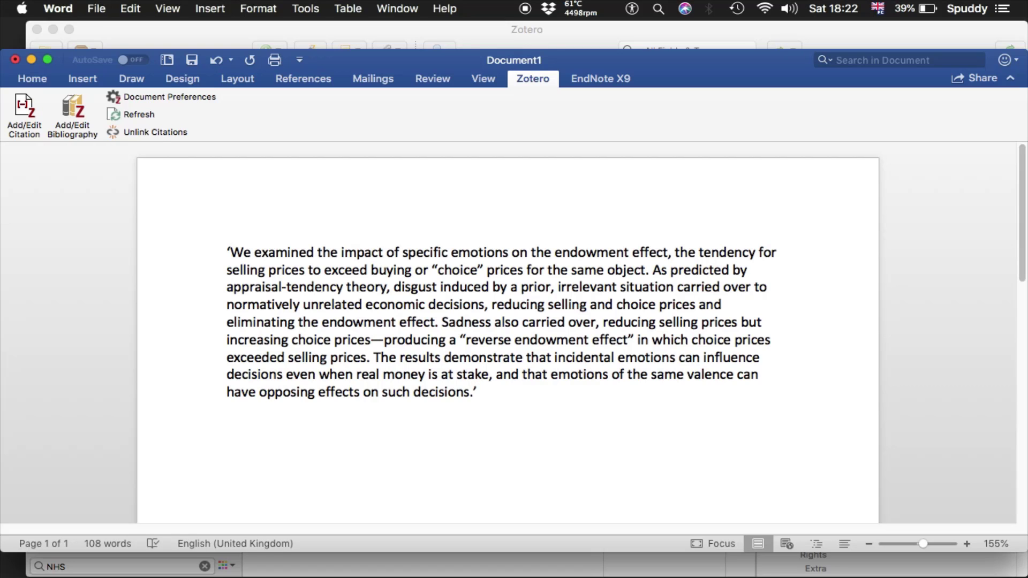
# Step: Switch to Zotero to check the quoted article in the heart collection, and return to the Word document
pyautogui.click(465, 26)
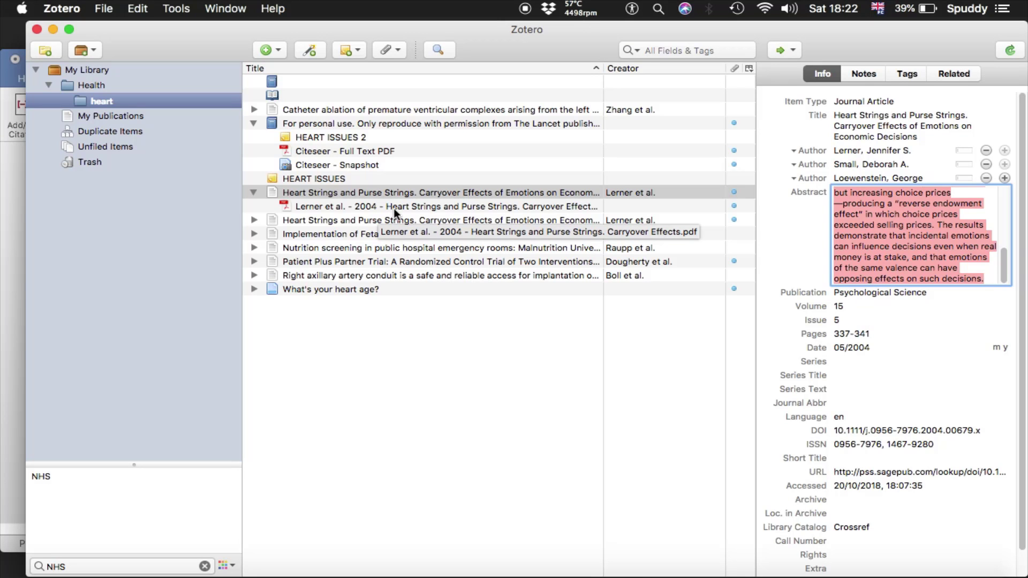
pyautogui.hotkey('ctrl', 'Up')
pyautogui.click(604, 415)
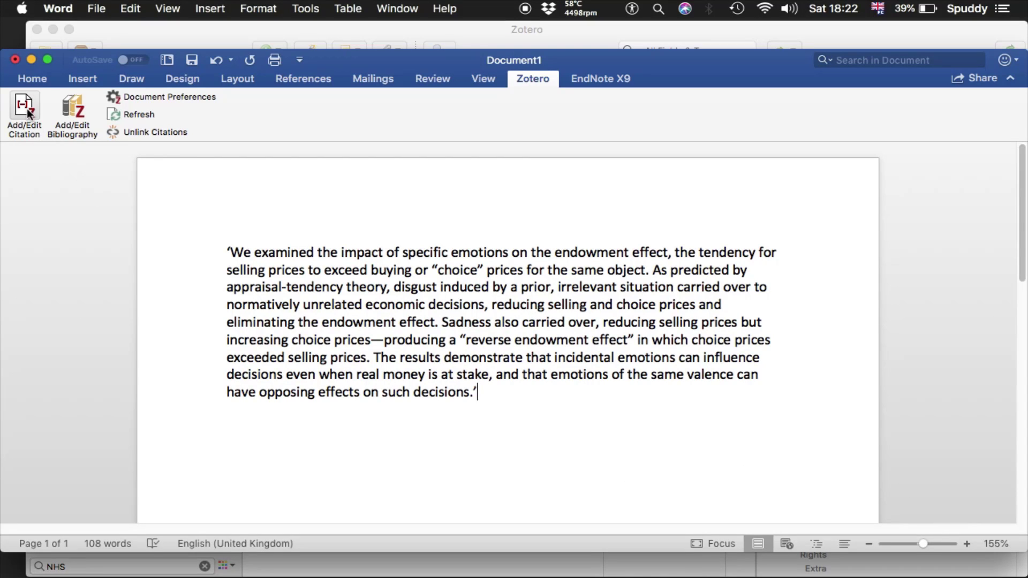
# Step: Cite the first "Heart Strings and Purse Strings" article after the quotation using Classic View, previewing the citation in the editor
pyautogui.click(27, 108)
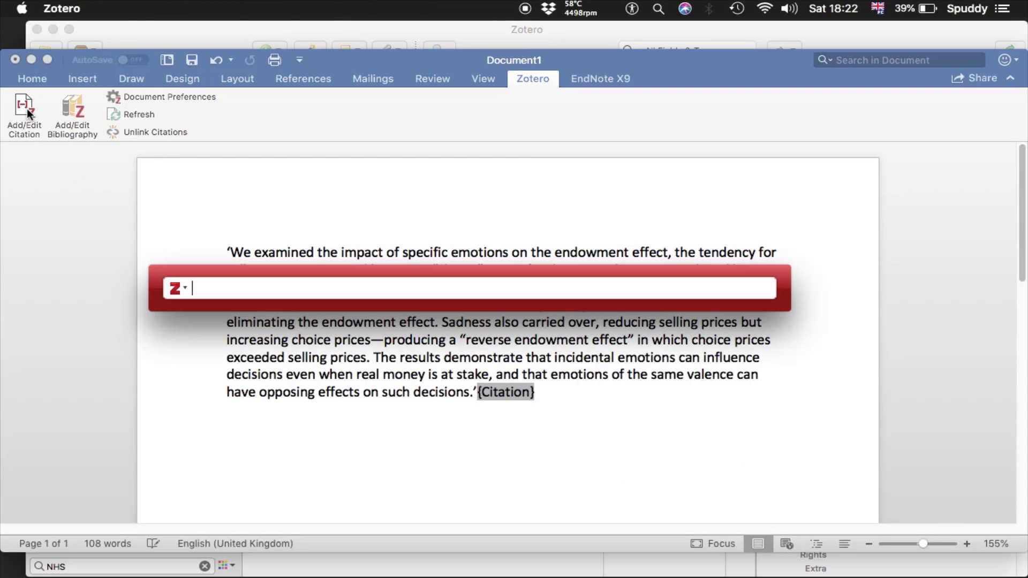
pyautogui.click(174, 287)
pyautogui.click(185, 310)
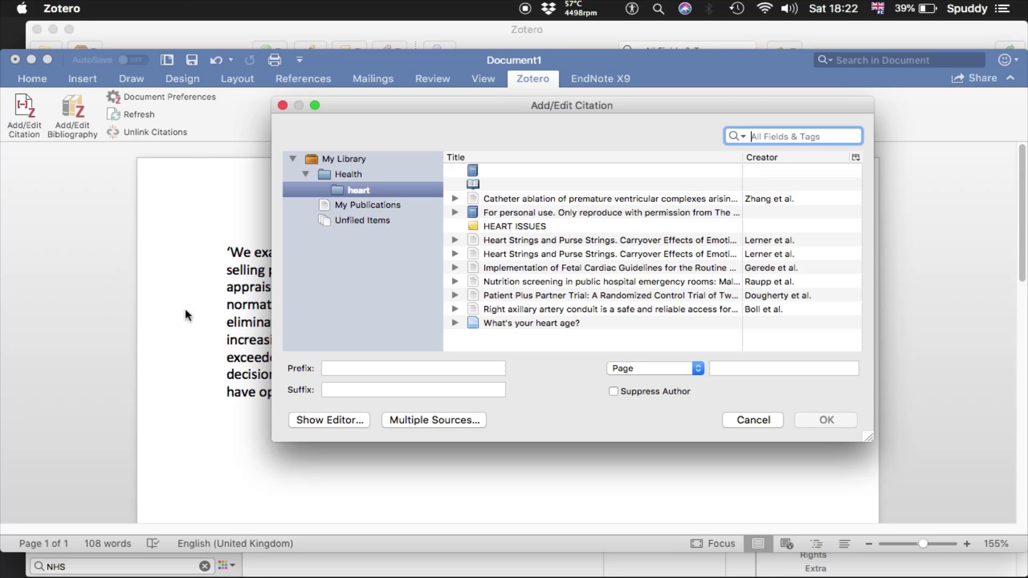
pyautogui.click(499, 240)
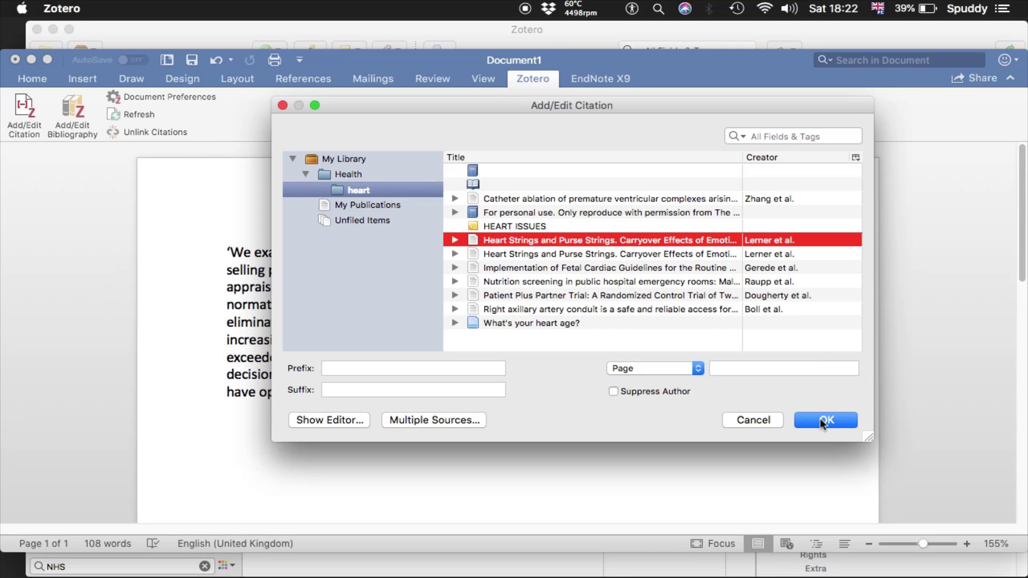
pyautogui.click(351, 373)
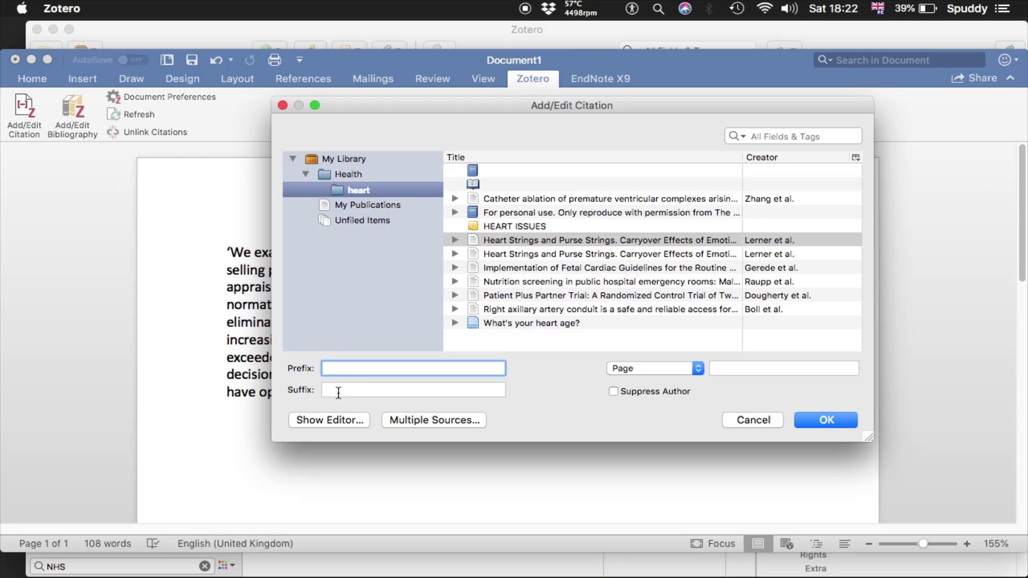
pyautogui.click(339, 391)
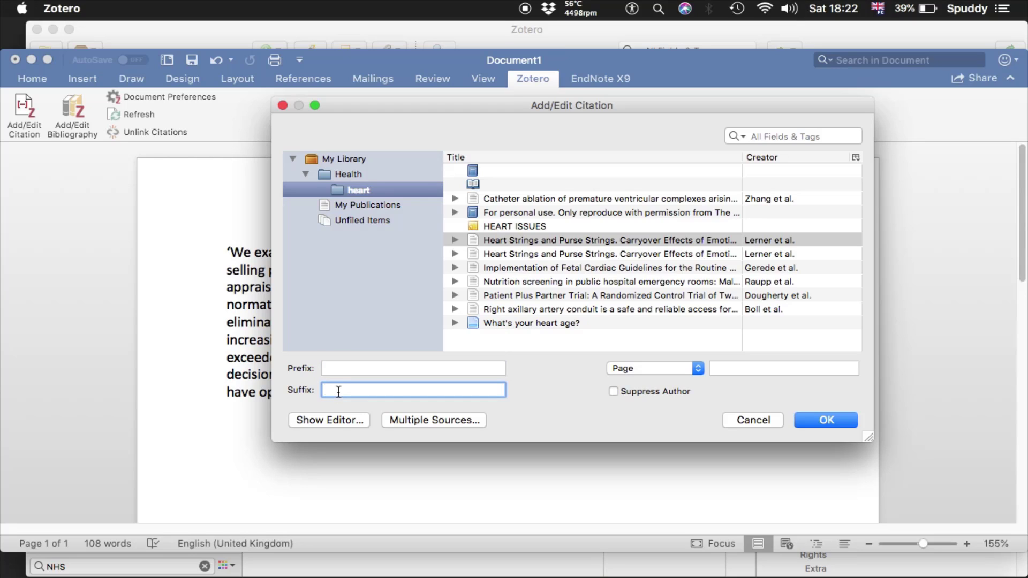
pyautogui.click(327, 420)
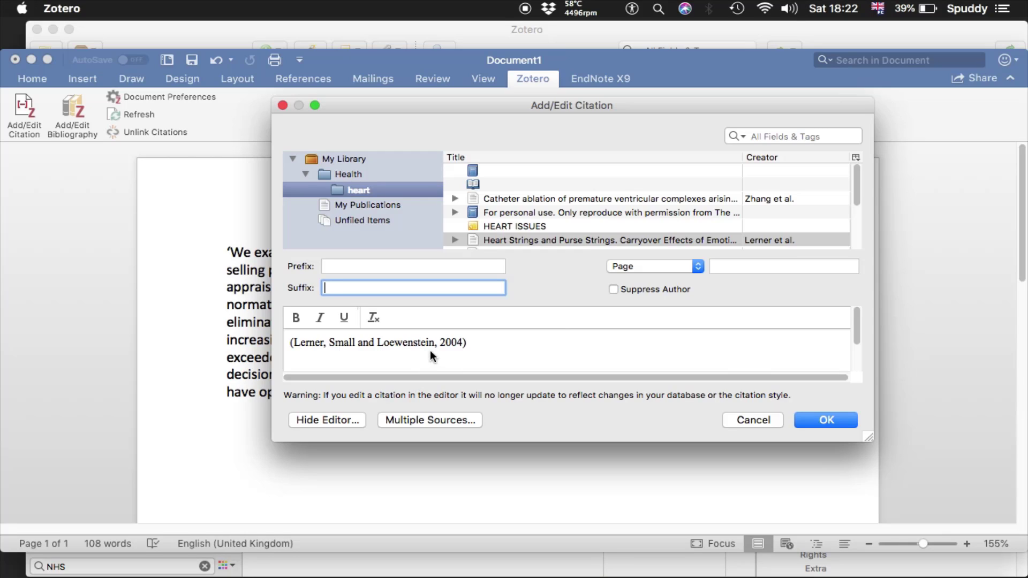
pyautogui.click(814, 420)
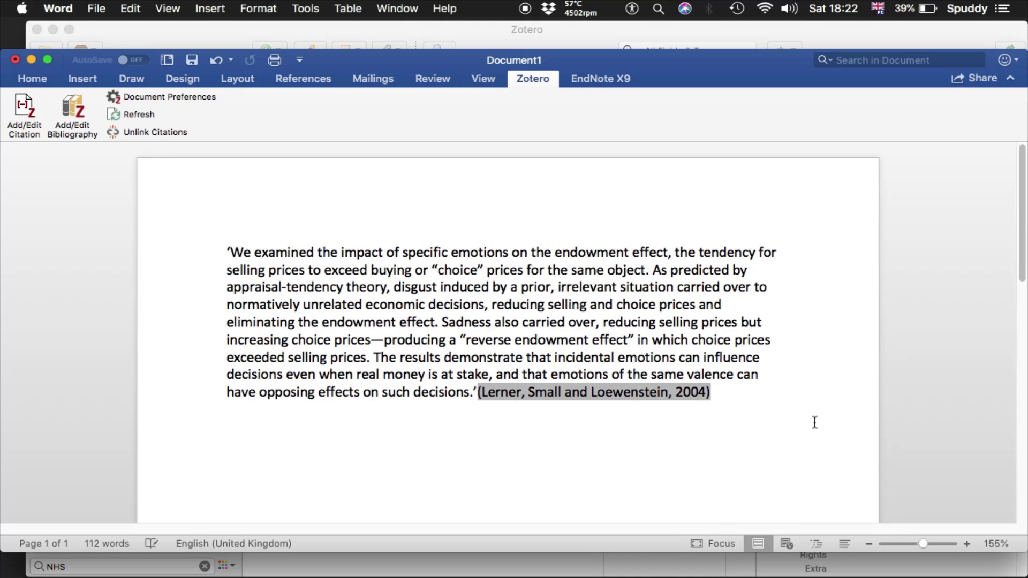
# Step: Insert a Zotero bibliography two lines below the cited quotation
pyautogui.click(724, 396)
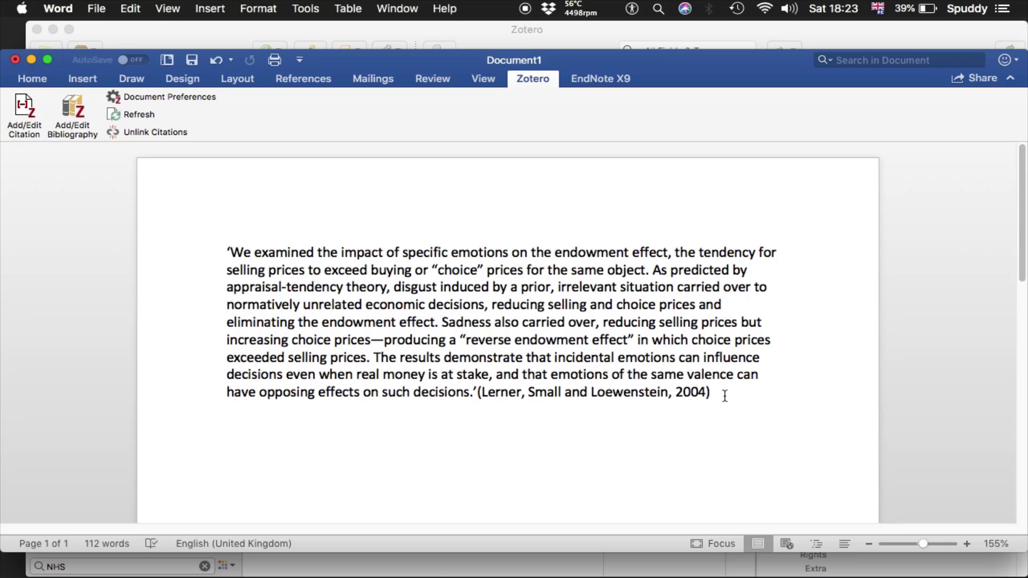
pyautogui.press('Return')
pyautogui.press('Return')
pyautogui.click(70, 111)
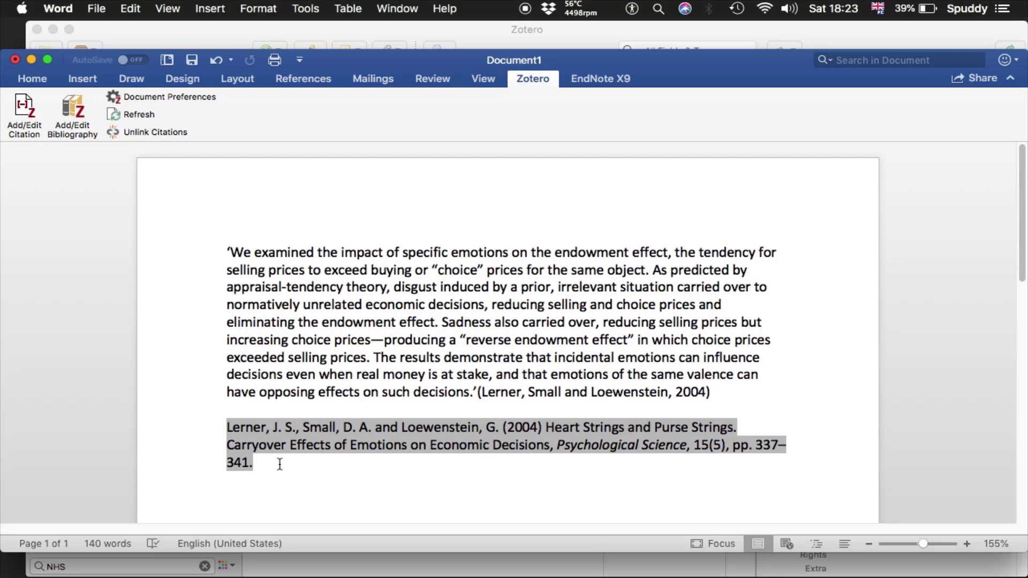
# Step: Delete the bibliography, the in-text citation and the quotation's final full stop, and restore the closing single quotation mark
pyautogui.press('BackSpace')
pyautogui.moveTo(230, 496); pyautogui.dragTo(229, 428)
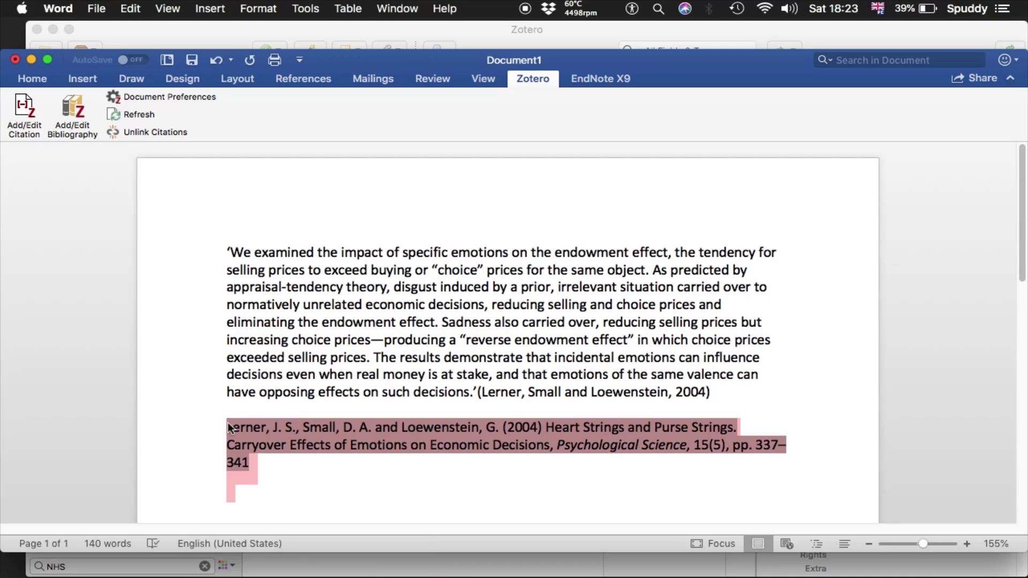
pyautogui.press('BackSpace')
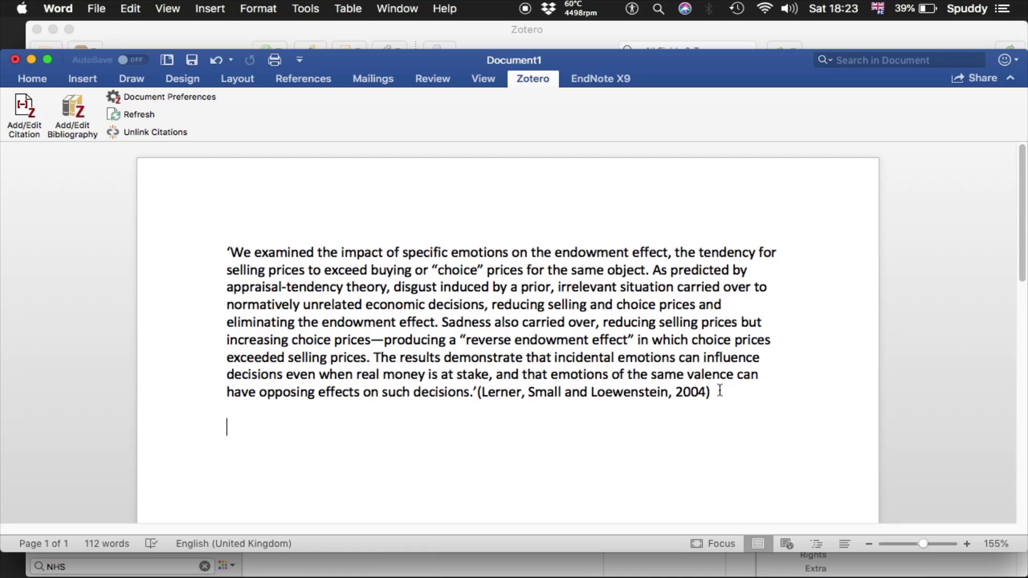
pyautogui.press('BackSpace')
pyautogui.press('BackSpace')
pyautogui.press('BackSpace')
pyautogui.press('BackSpace')
pyautogui.press('BackSpace')
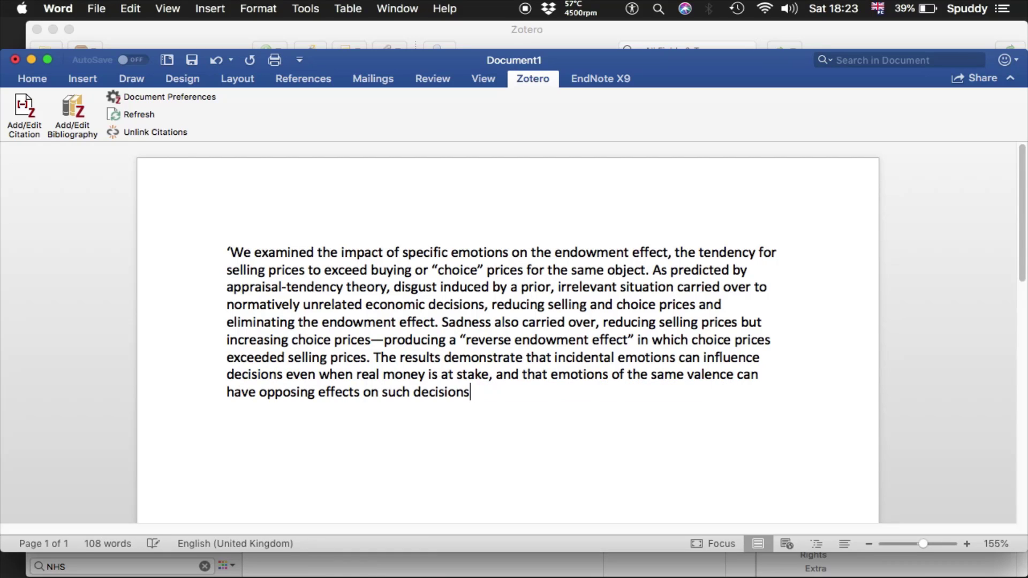
pyautogui.write('’')
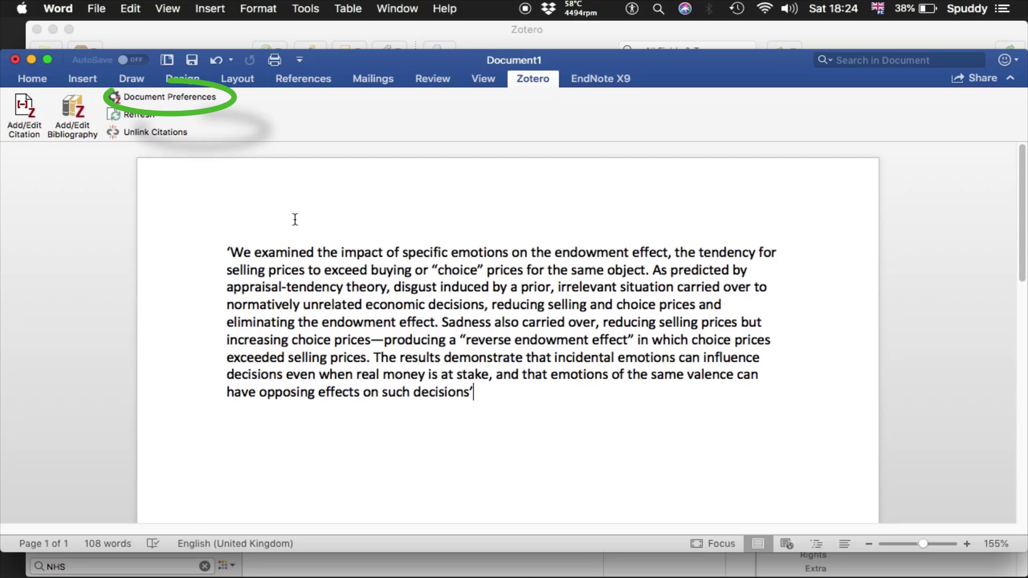
# Step: Set the document's citation style to OSCOLA (Oxford University Standard for Citation of Legal Authorities) with citations displayed as footnotes
pyautogui.click(177, 98)
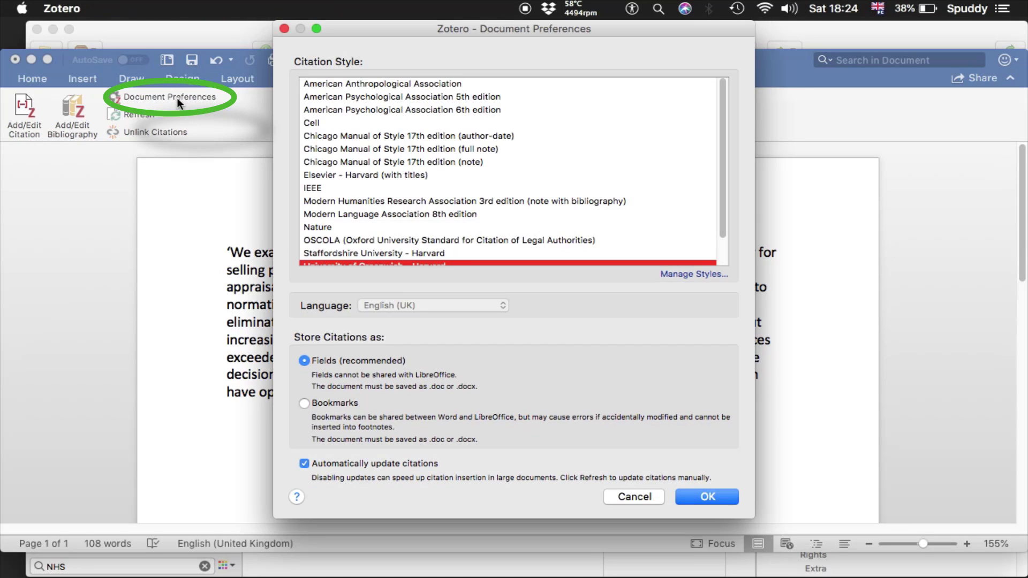
pyautogui.scroll(-1, 456, 201)
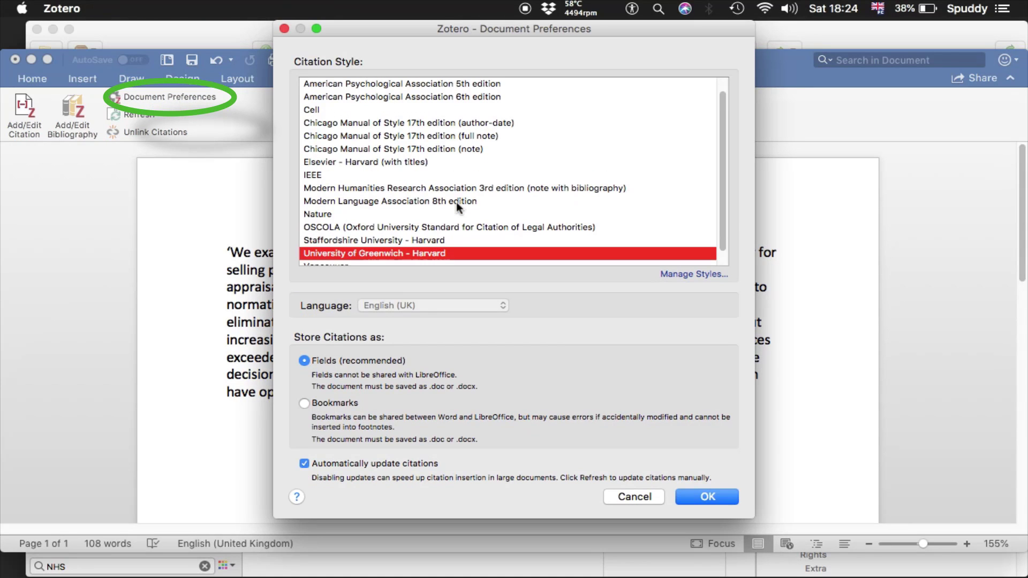
pyautogui.click(439, 226)
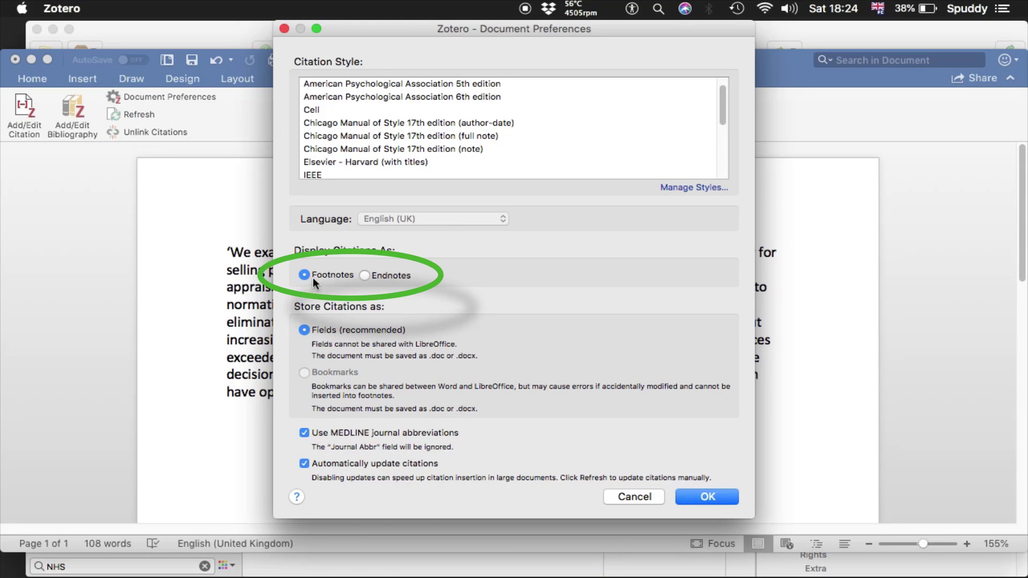
pyautogui.click(690, 501)
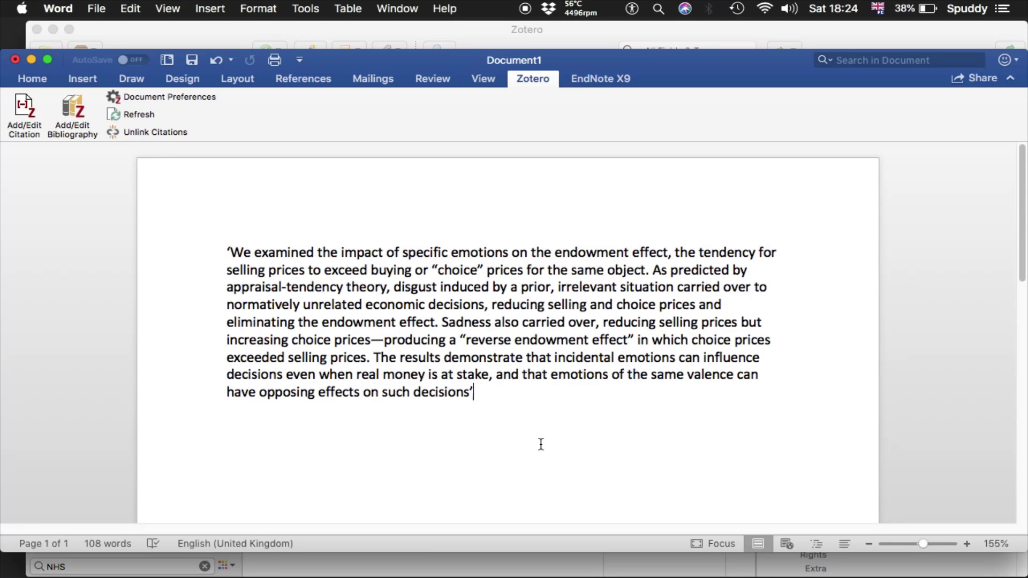
# Step: Cite the first "Heart Strings and Purse Strings" article as a footnote after the quotation using Classic View, and view the footnote
pyautogui.click(25, 113)
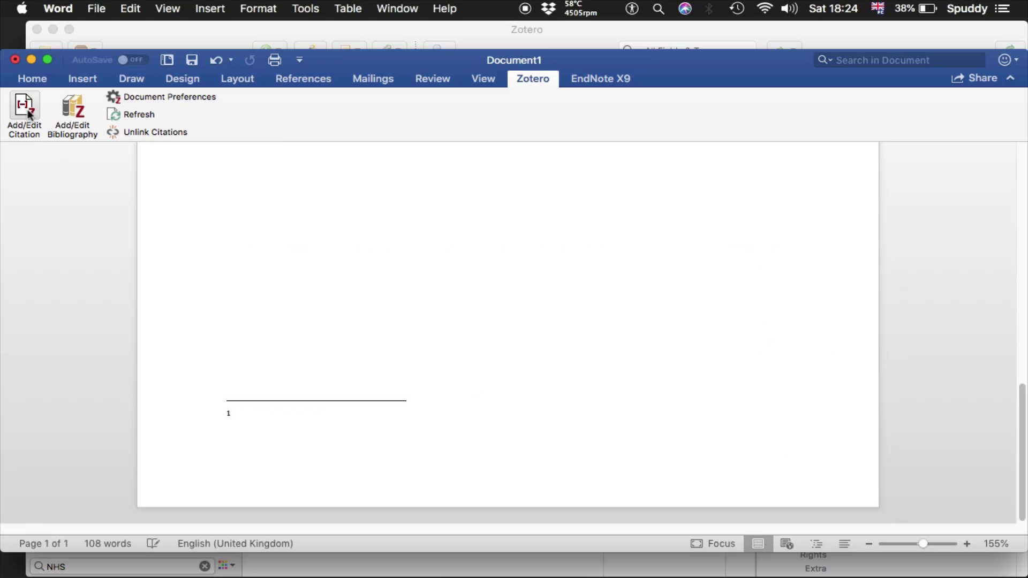
pyautogui.click(175, 290)
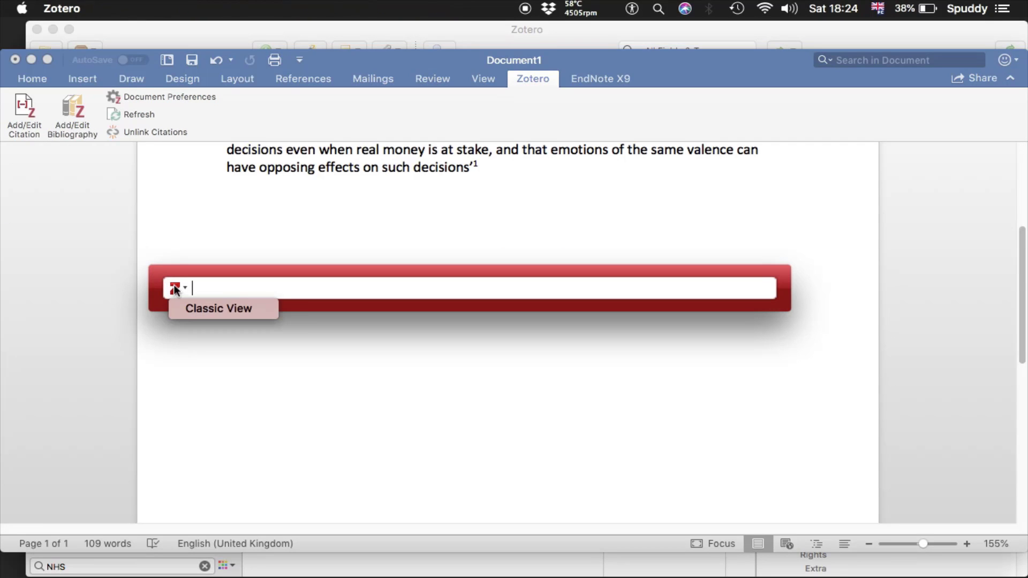
pyautogui.click(187, 308)
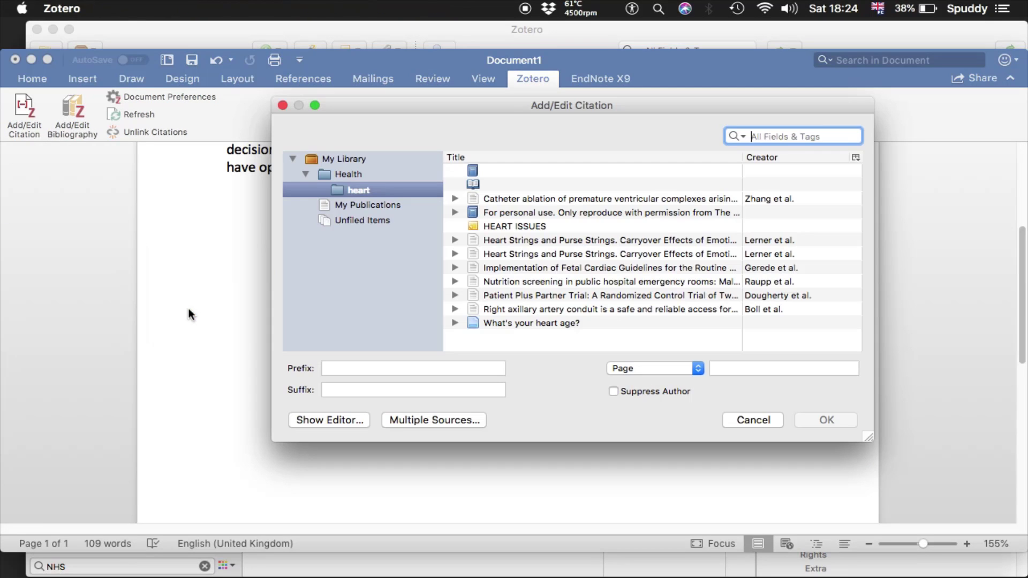
pyautogui.click(522, 240)
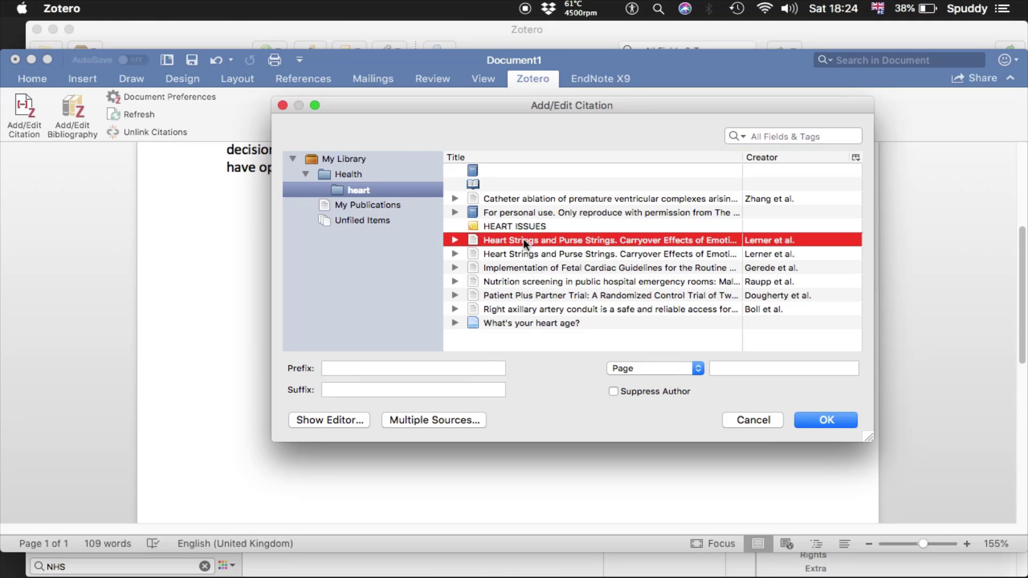
pyautogui.click(807, 423)
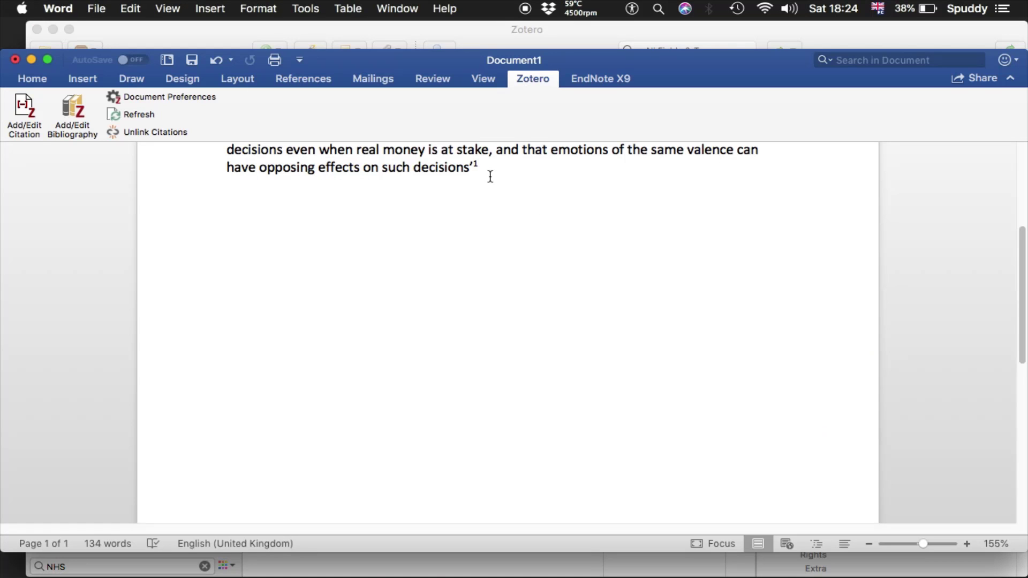
pyautogui.scroll(-10, 490, 177)
pyautogui.scroll(-3, 490, 177)
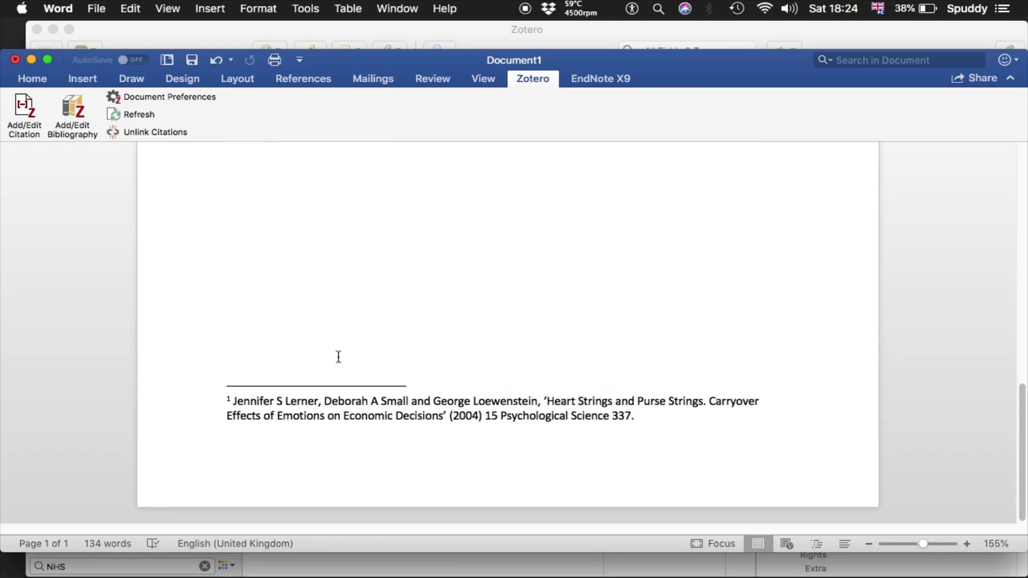
# Step: Add the text "another quote" after the first footnote mark and cite the "Patient Plus Partner Trial" article there as a footnote using Classic View
pyautogui.scroll(10, 426, 289)
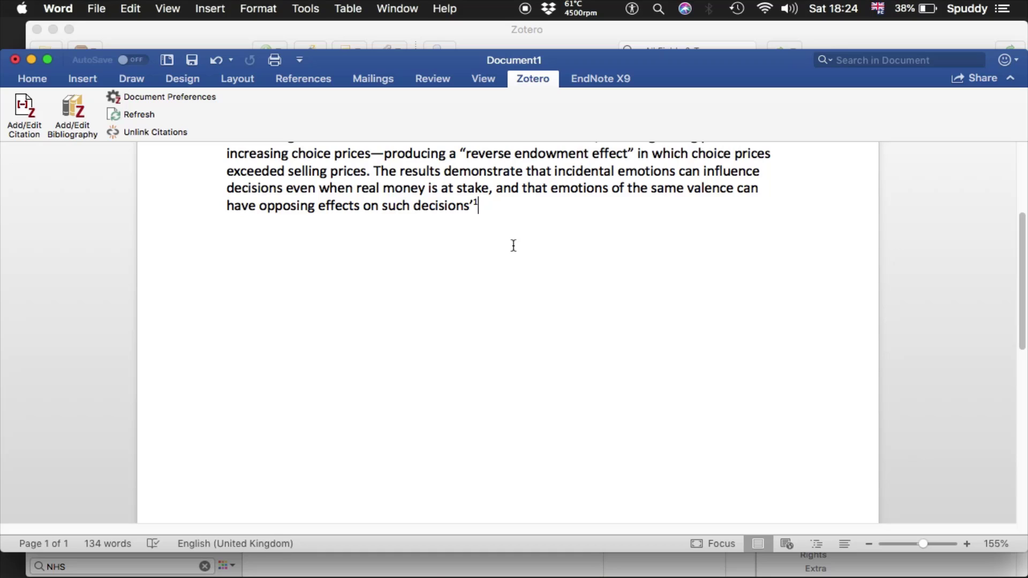
pyautogui.write('another')
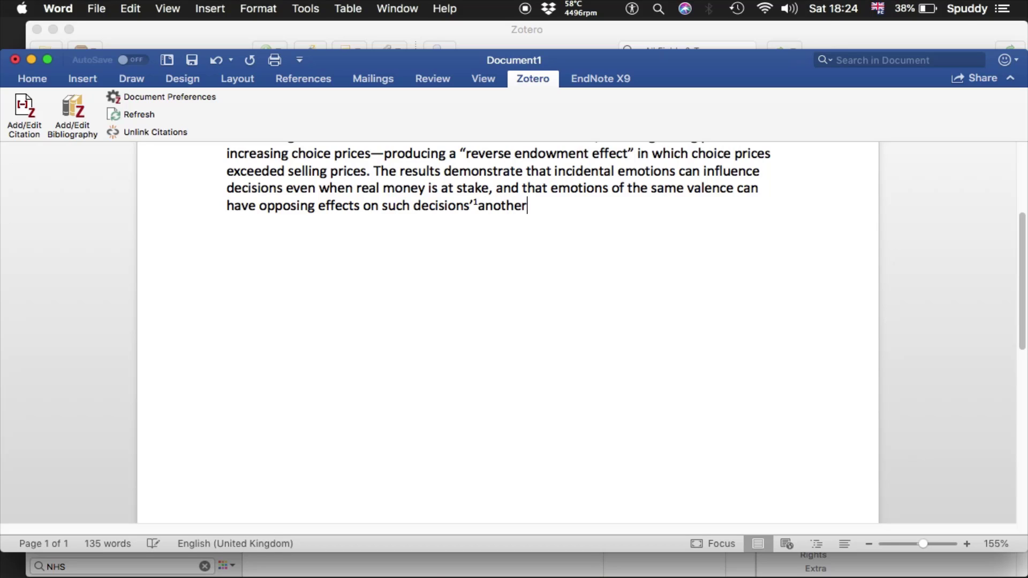
pyautogui.write(' quote')
pyautogui.click(27, 110)
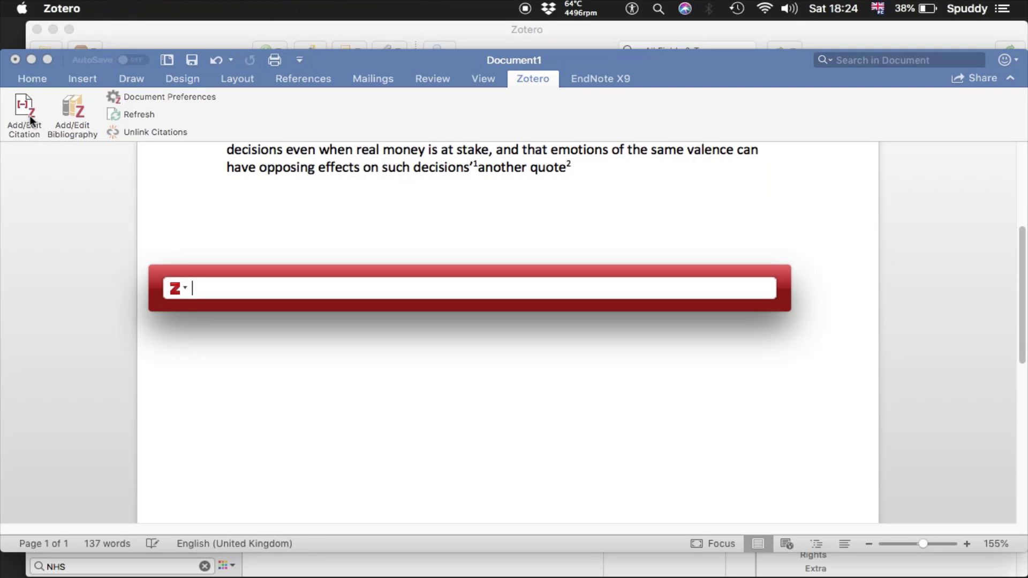
pyautogui.click(175, 289)
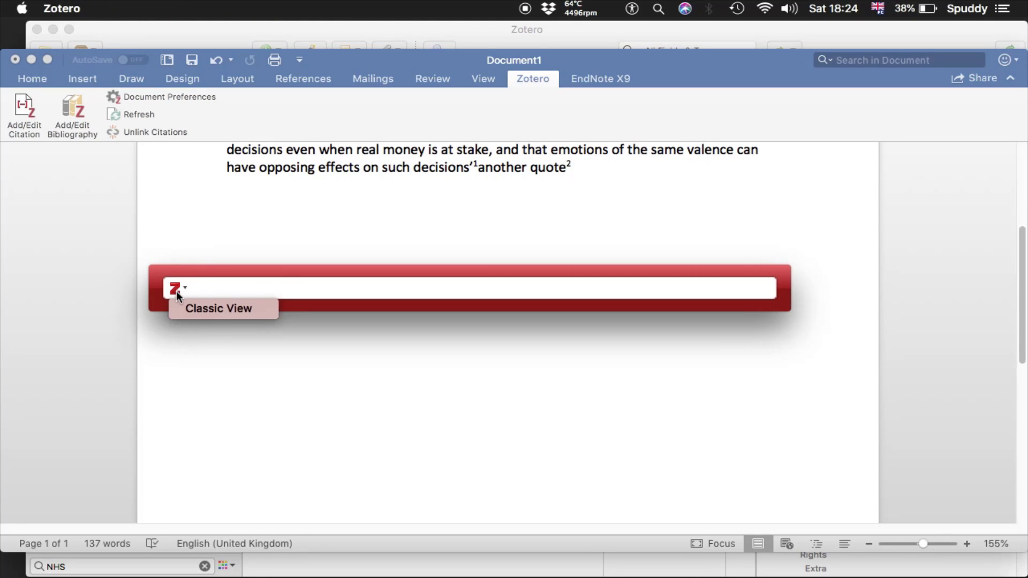
pyautogui.click(195, 313)
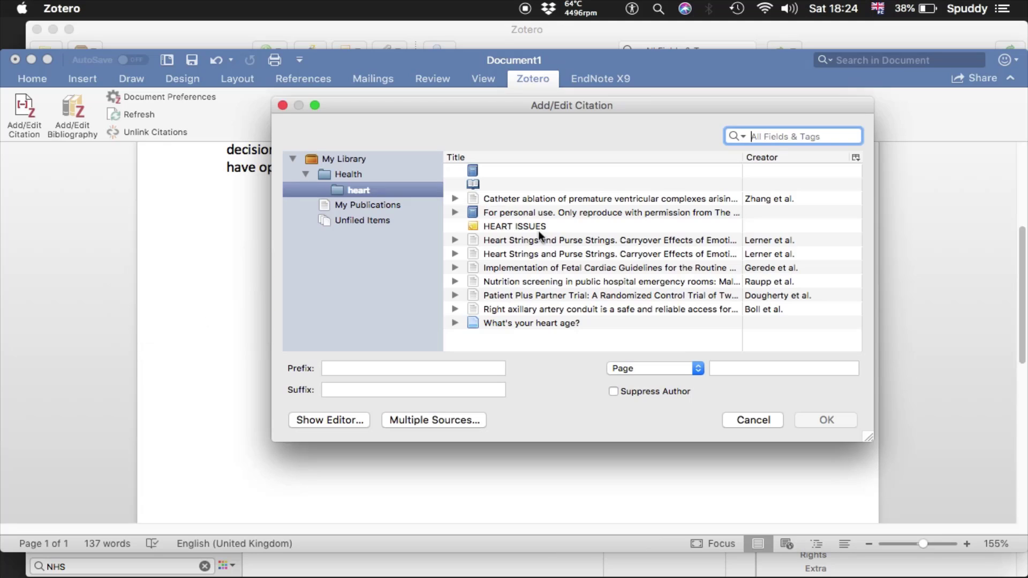
pyautogui.click(511, 298)
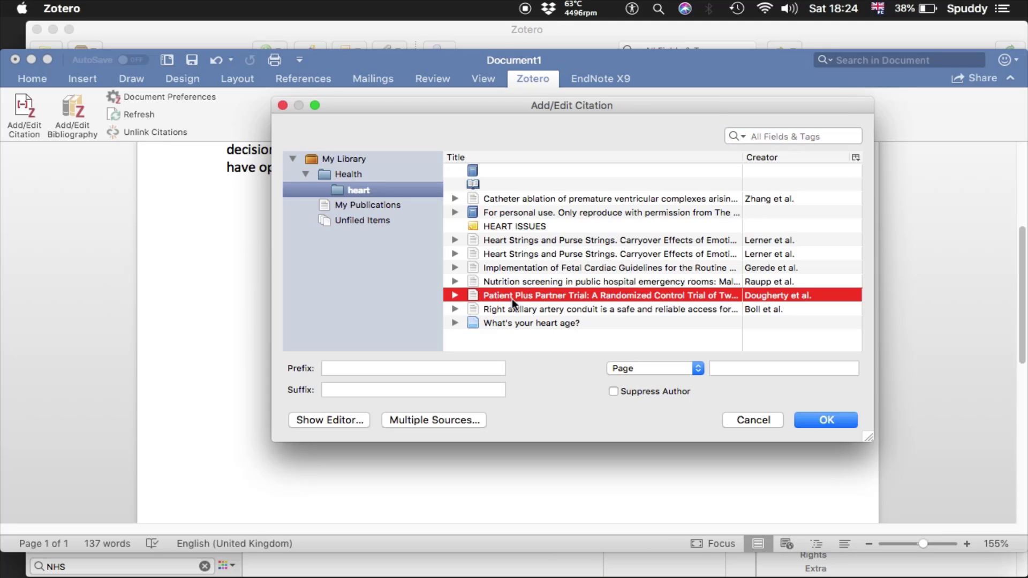
pyautogui.click(816, 419)
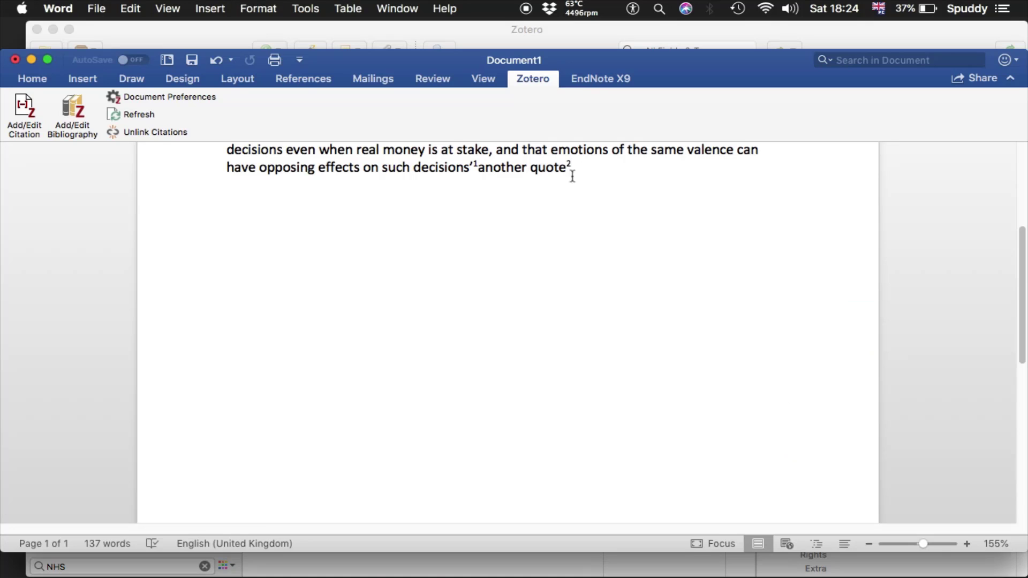
pyautogui.scroll(-5, 584, 256)
pyautogui.scroll(-2, 585, 257)
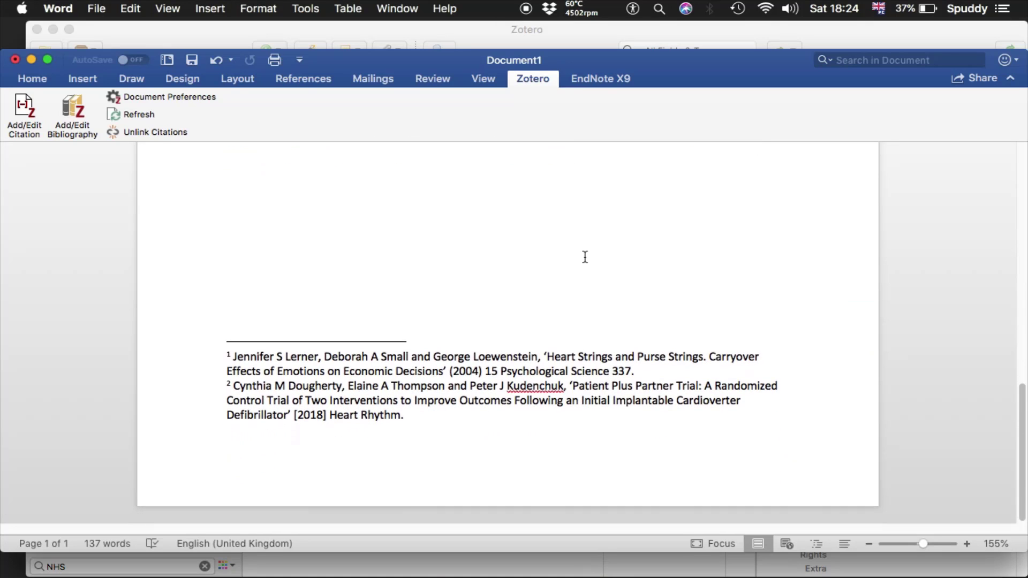